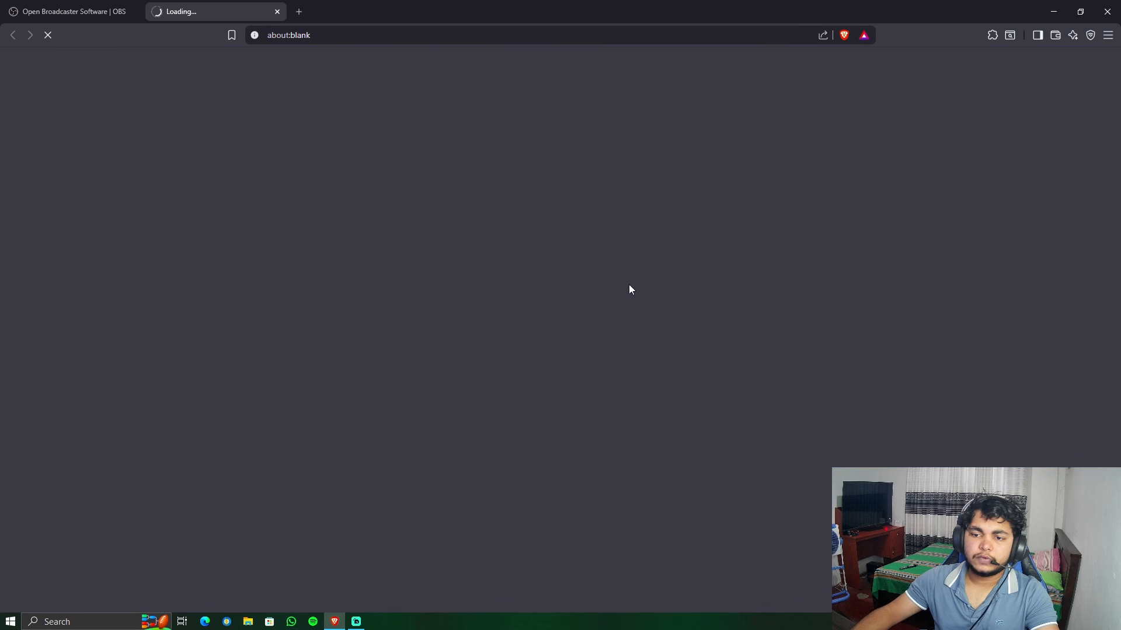
Install OBS Studio 32.0.4 in the destination folder C:\Program Files\obs-studio.
click(122, 12)
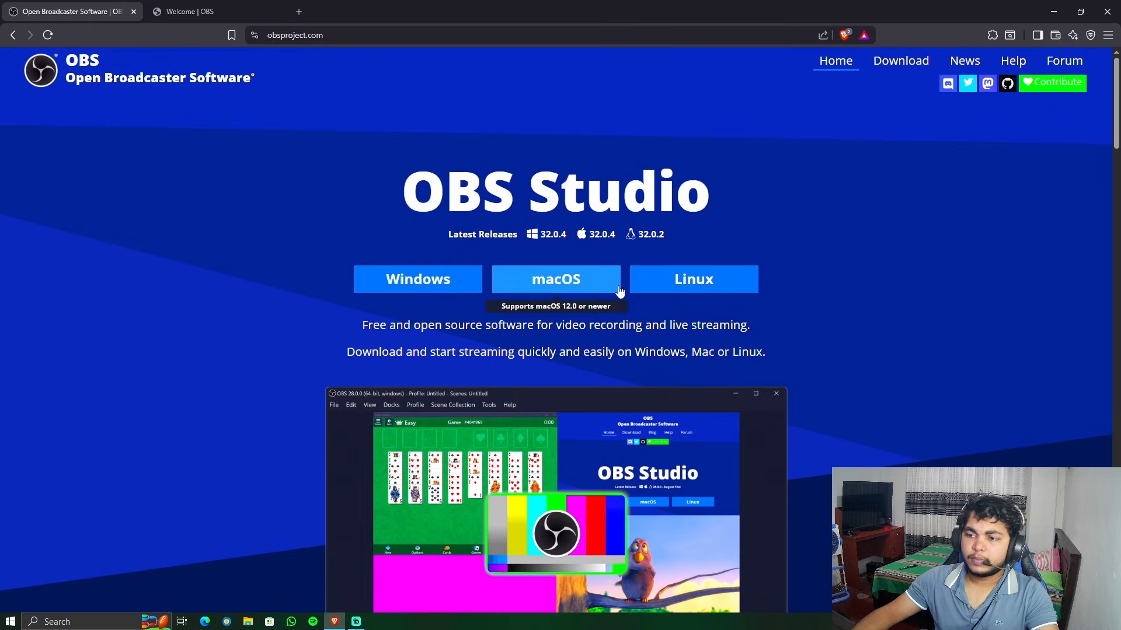
drag(629, 248, 906, 326)
drag(751, 318, 376, 220)
click(488, 343)
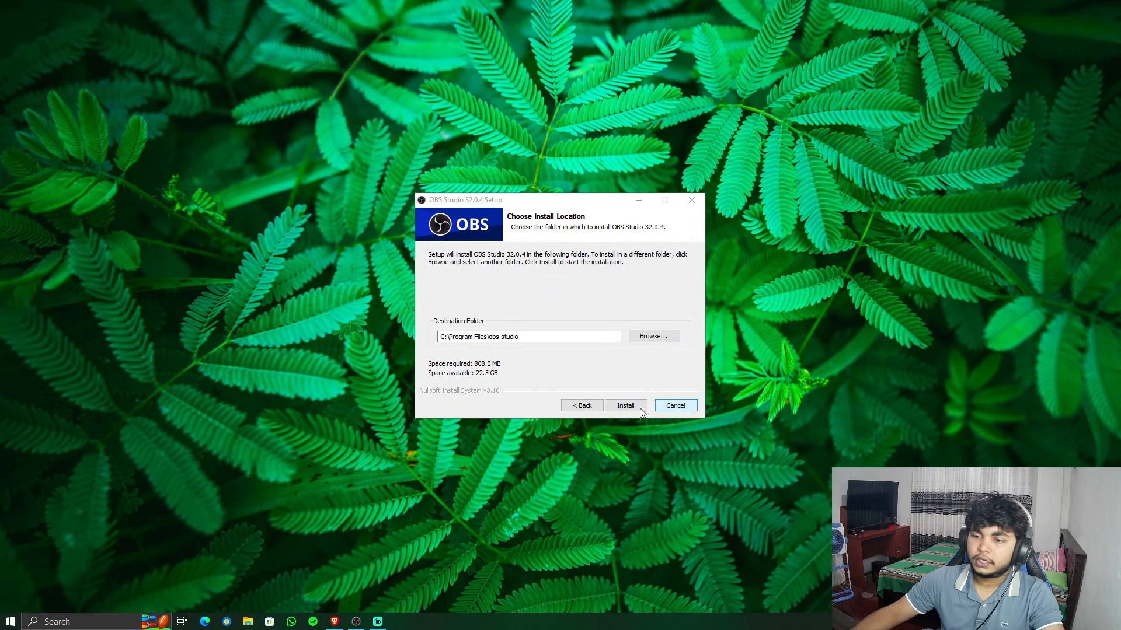
click(624, 405)
right_click(870, 253)
click(884, 285)
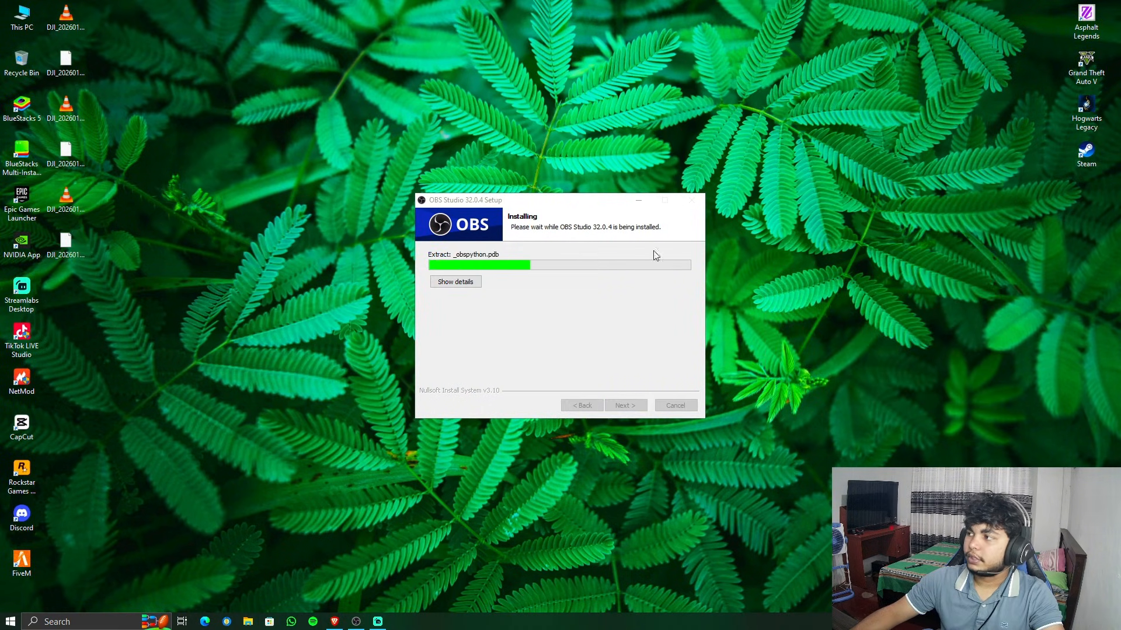
right_click(502, 115)
click(511, 150)
right_click(482, 125)
click(497, 160)
right_click(460, 118)
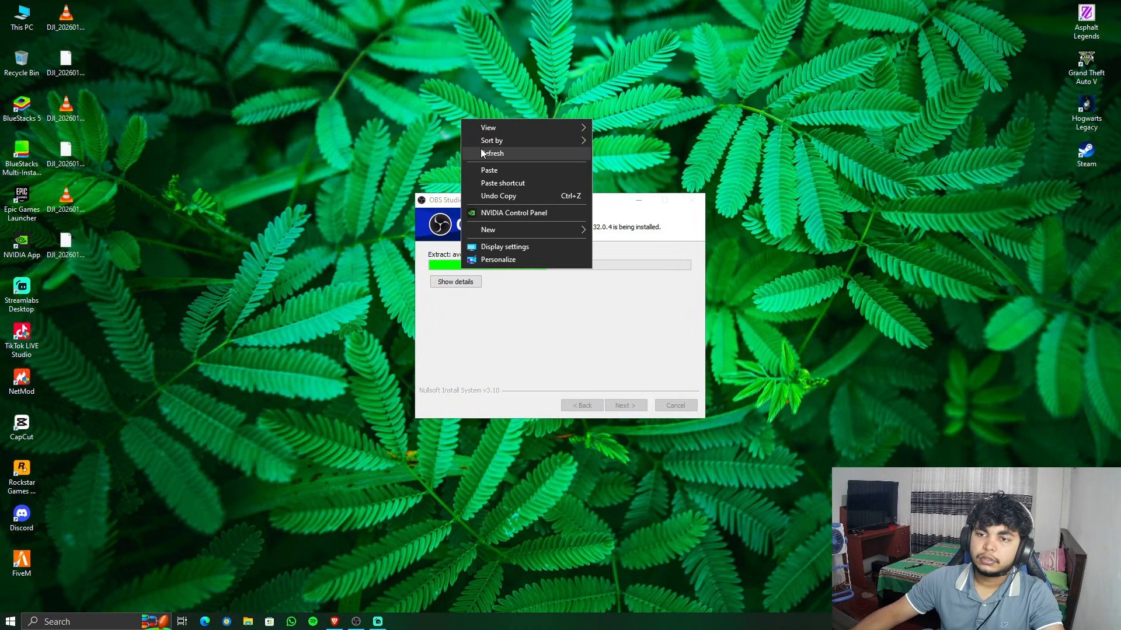
click(476, 152)
right_click(804, 242)
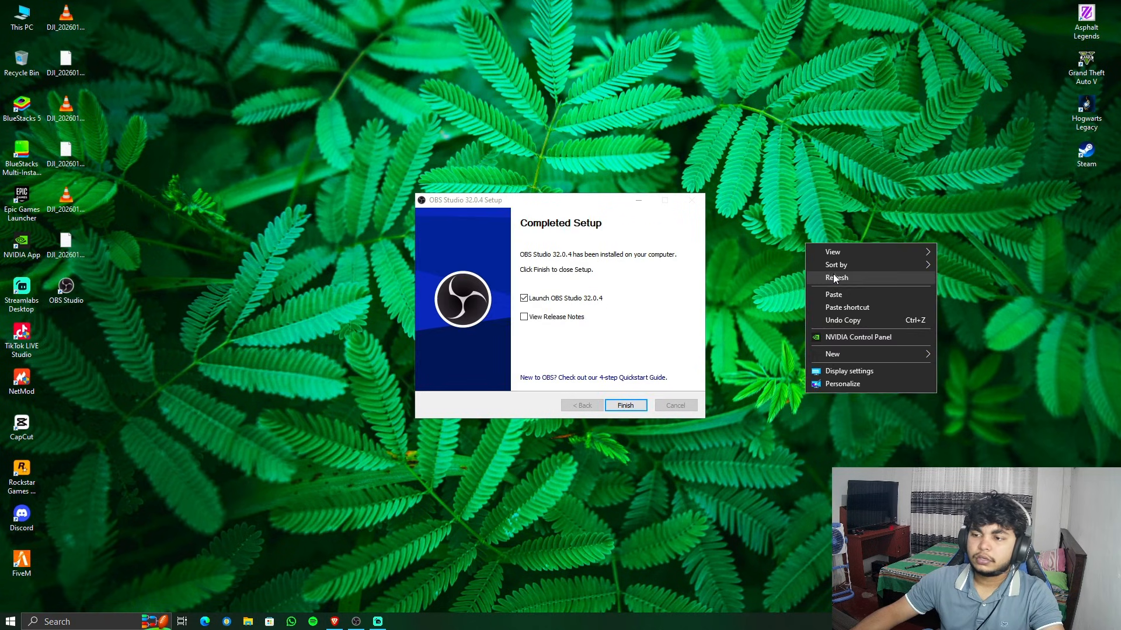
click(834, 278)
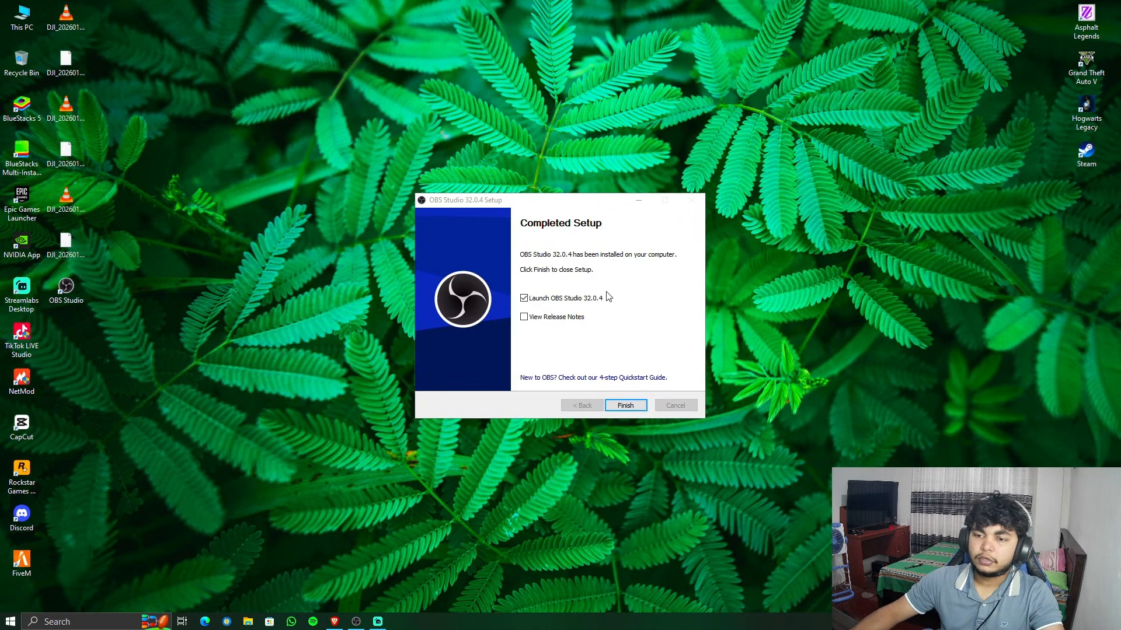
Finish the setup with OBS Studio 32.0.4 set to launch, and dismiss its auto-configuration wizard.
click(626, 405)
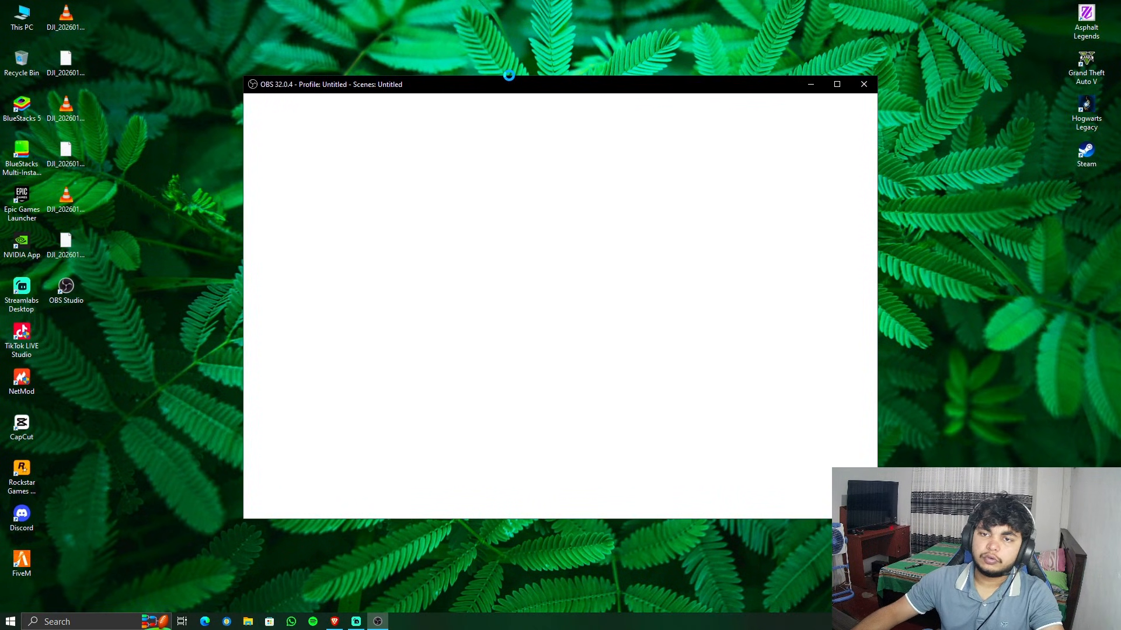
right_click(502, 32)
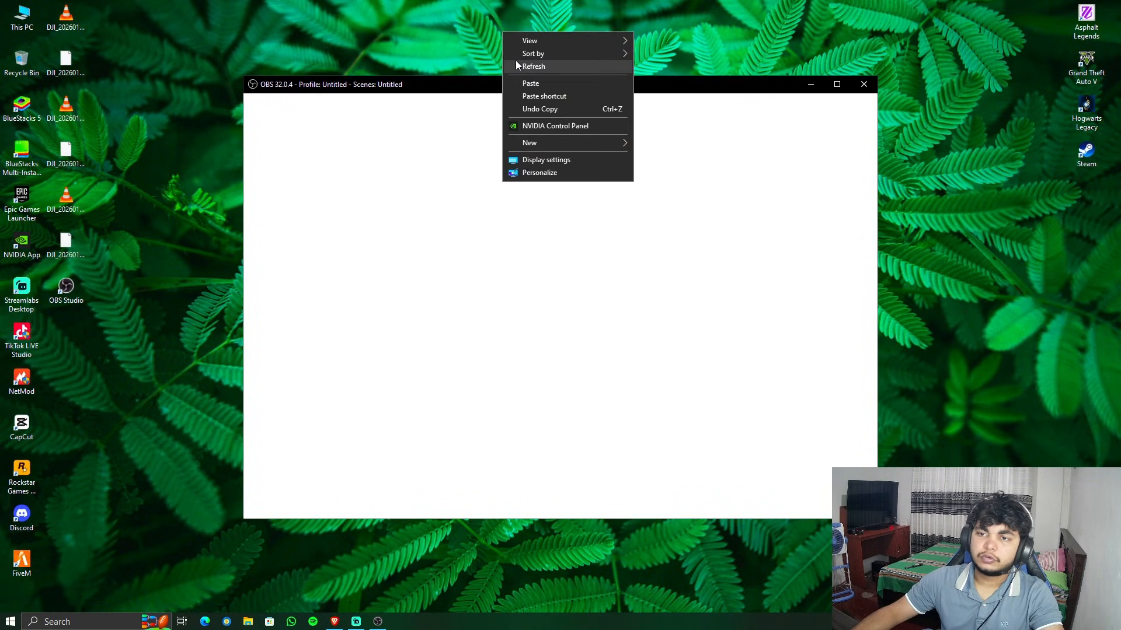
click(516, 61)
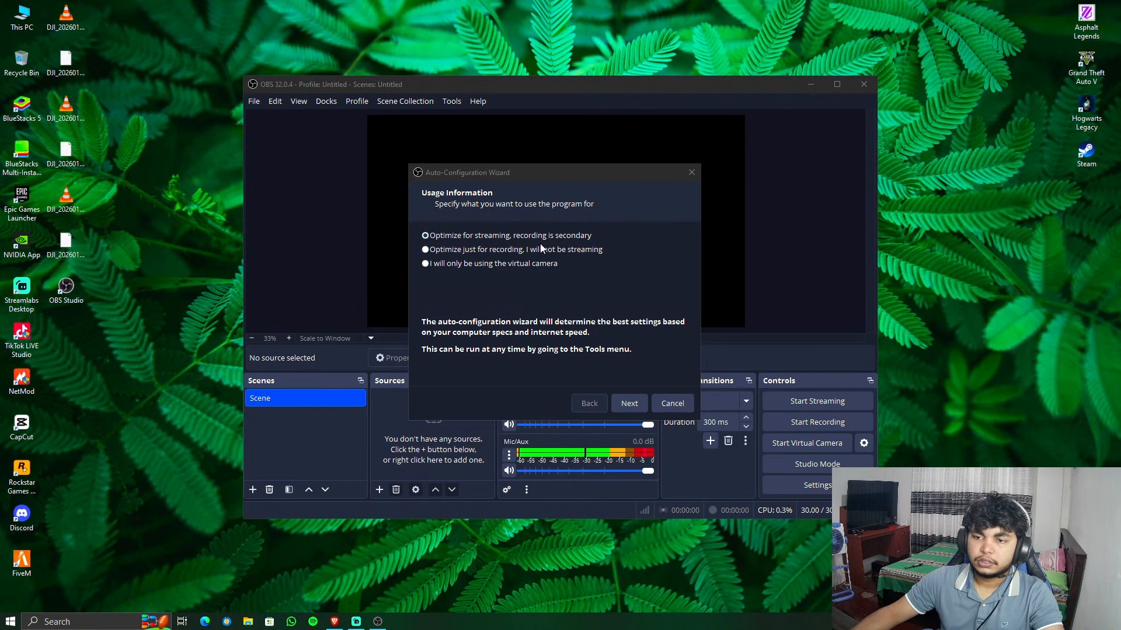
click(671, 402)
click(702, 61)
right_click(704, 62)
click(728, 96)
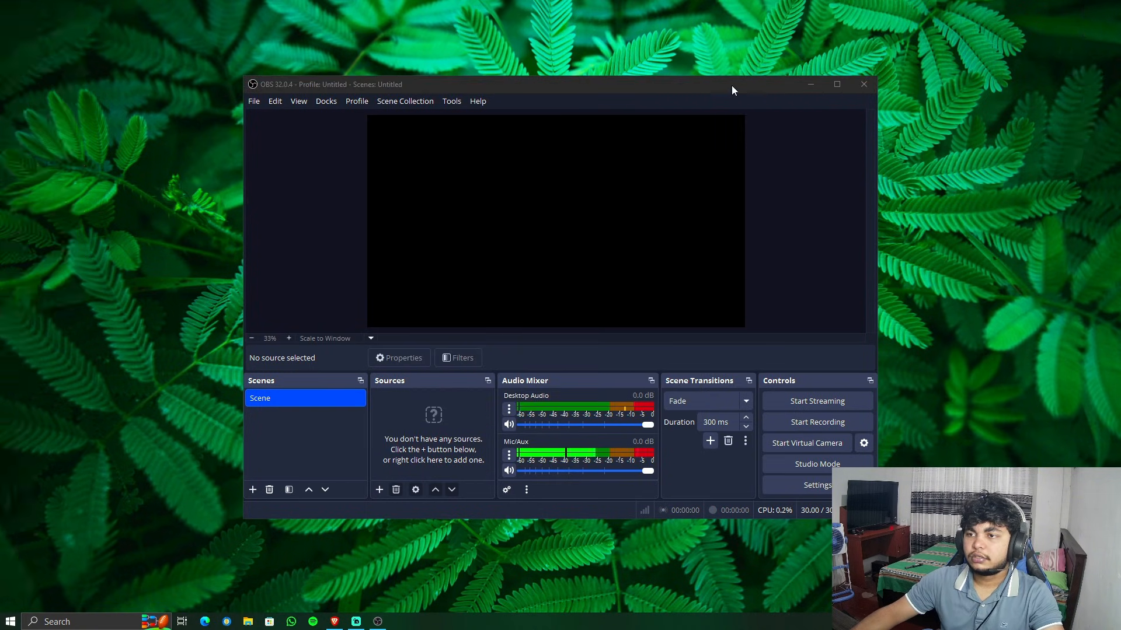
click(837, 84)
drag(572, 1, 567, 33)
right_click(554, 2)
click(575, 36)
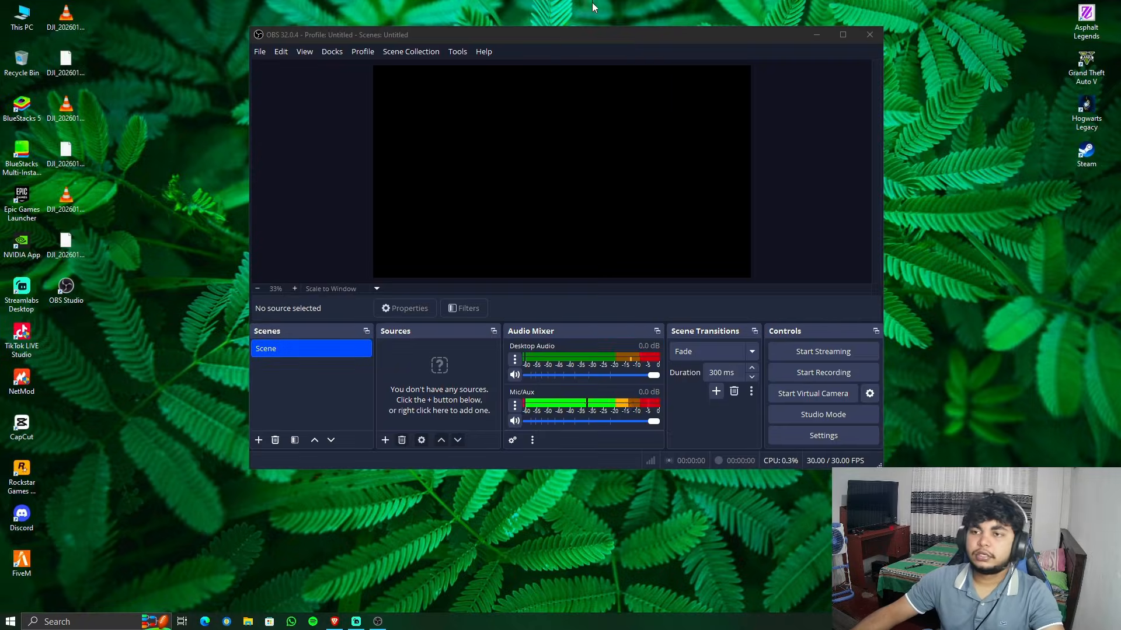
double_click(608, 36)
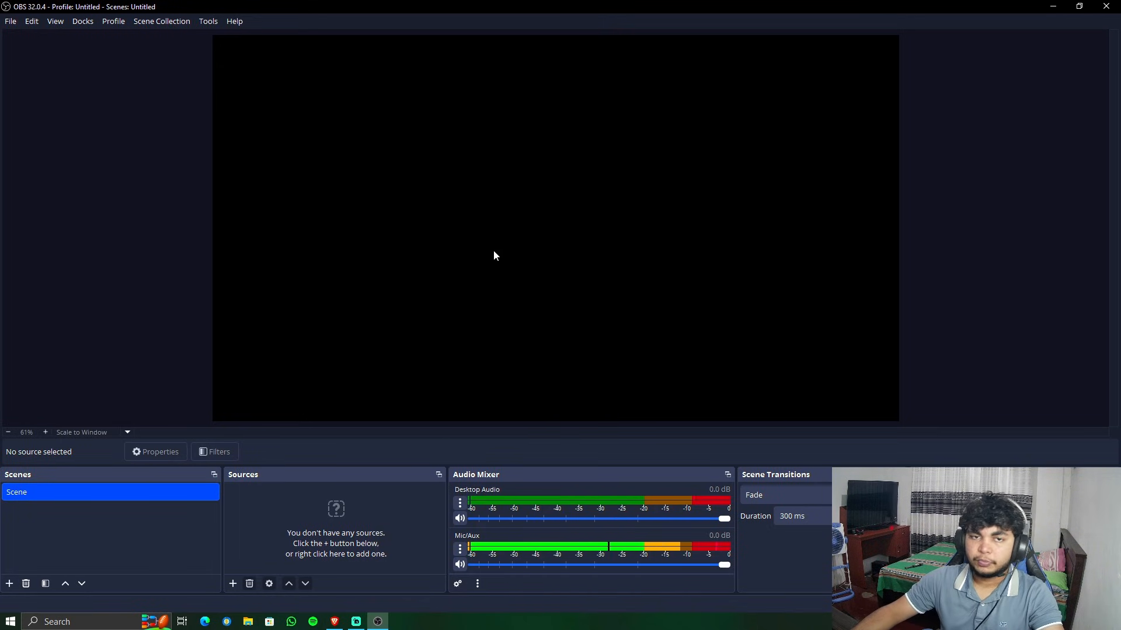
double_click(364, 11)
right_click(390, 5)
click(408, 42)
drag(437, 29, 442, 0)
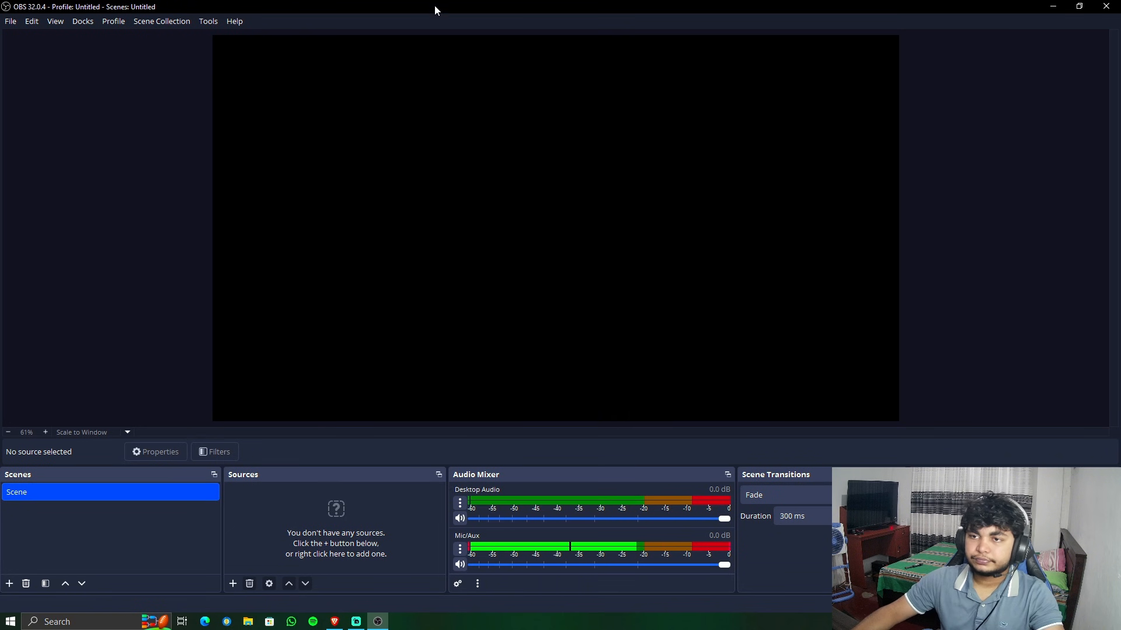
drag(434, 6, 385, 61)
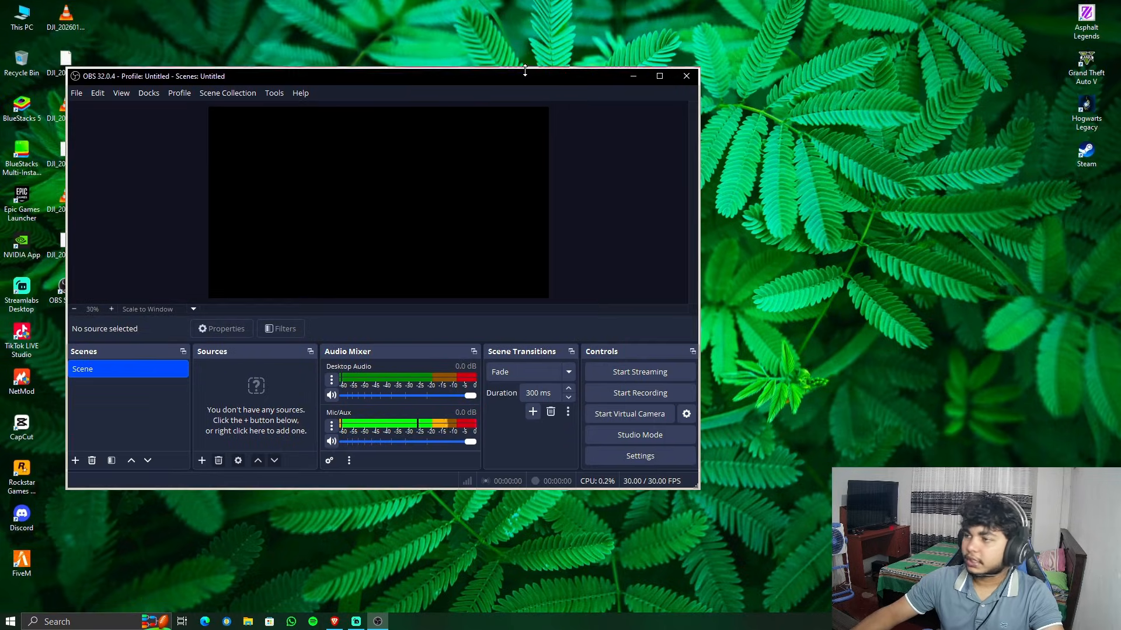
right_click(506, 61)
click(506, 62)
drag(507, 74, 569, 71)
right_click(524, 23)
click(545, 58)
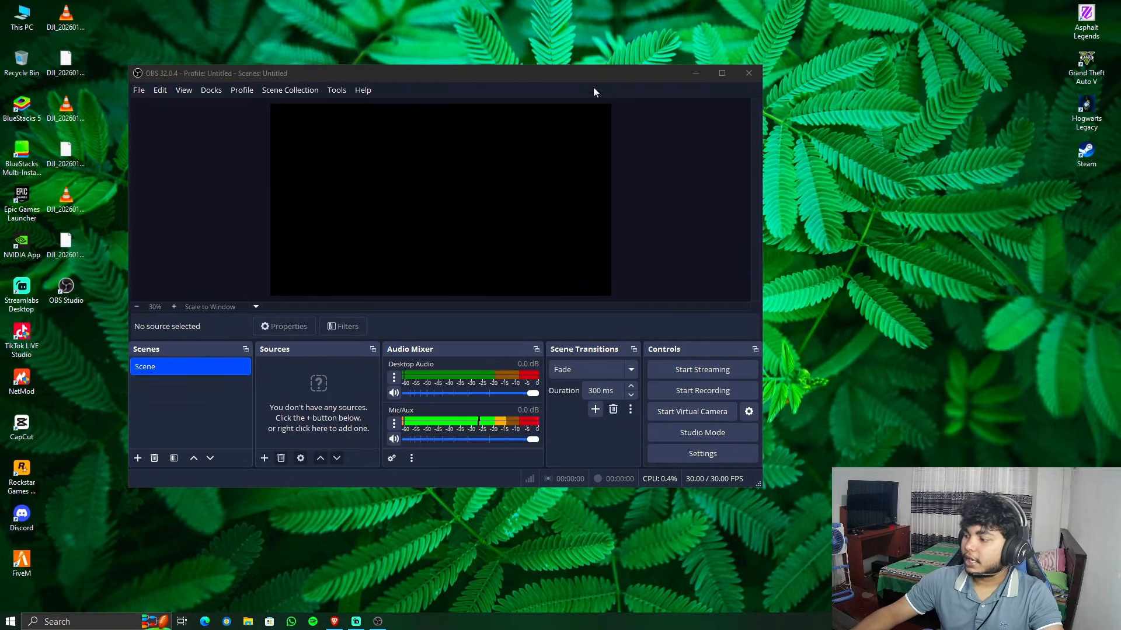
right_click(528, 34)
click(545, 66)
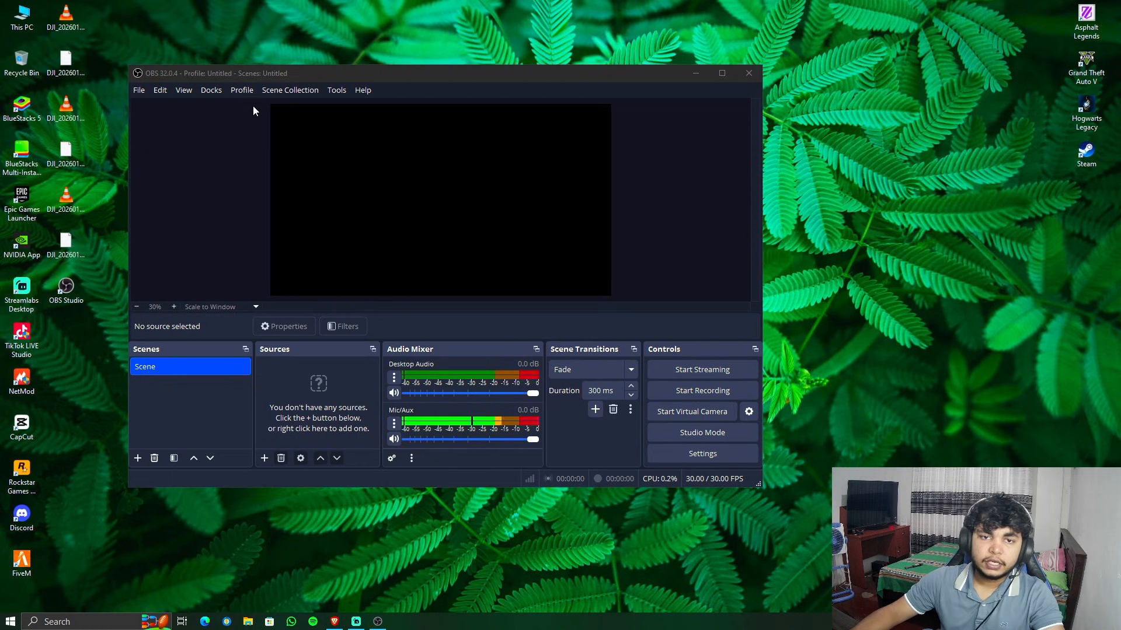
click(340, 57)
mouse_move(340, 56)
mouse_down()
mouse_move(340, 12)
mouse_move(340, 42)
mouse_up()
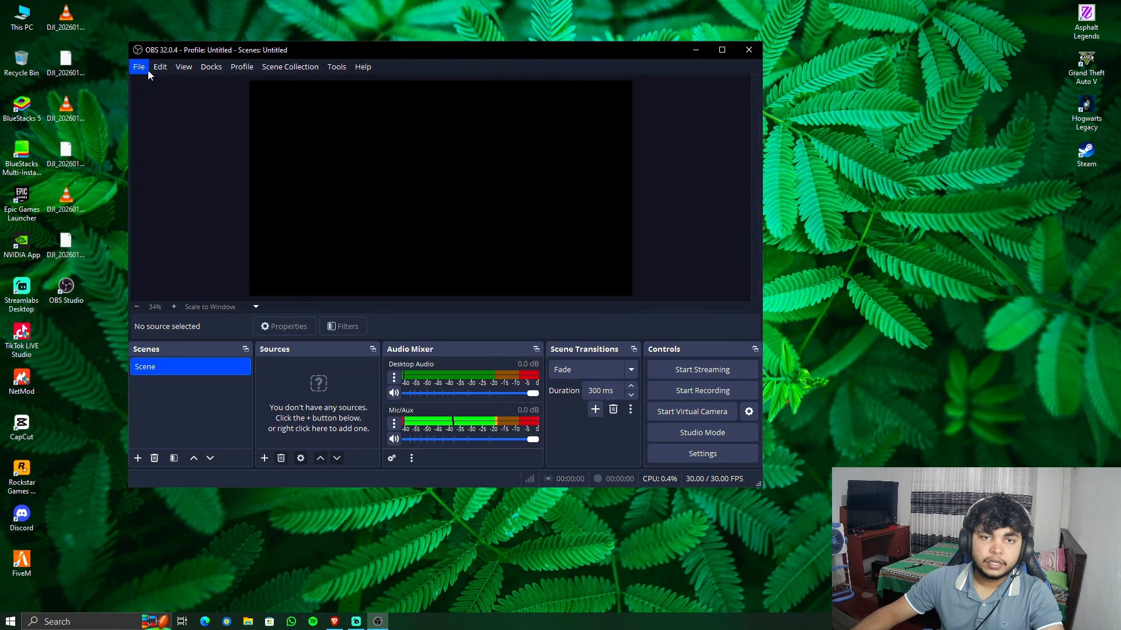
Open the OBS settings and look through the General and Appearance options.
click(139, 68)
click(149, 119)
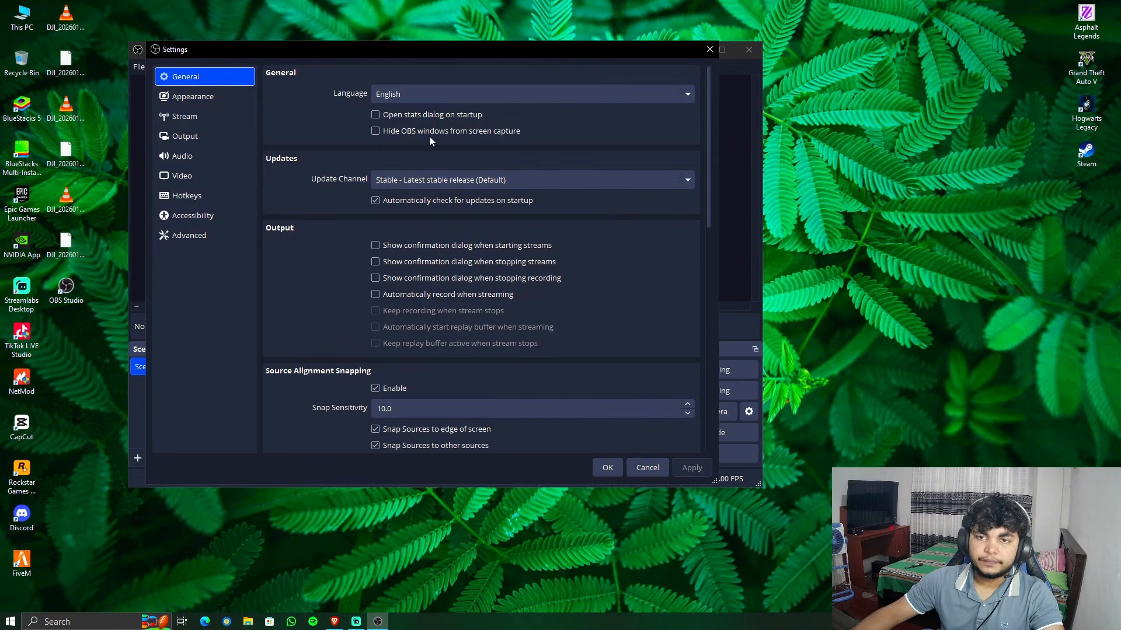
scroll(435, 166, down, 12)
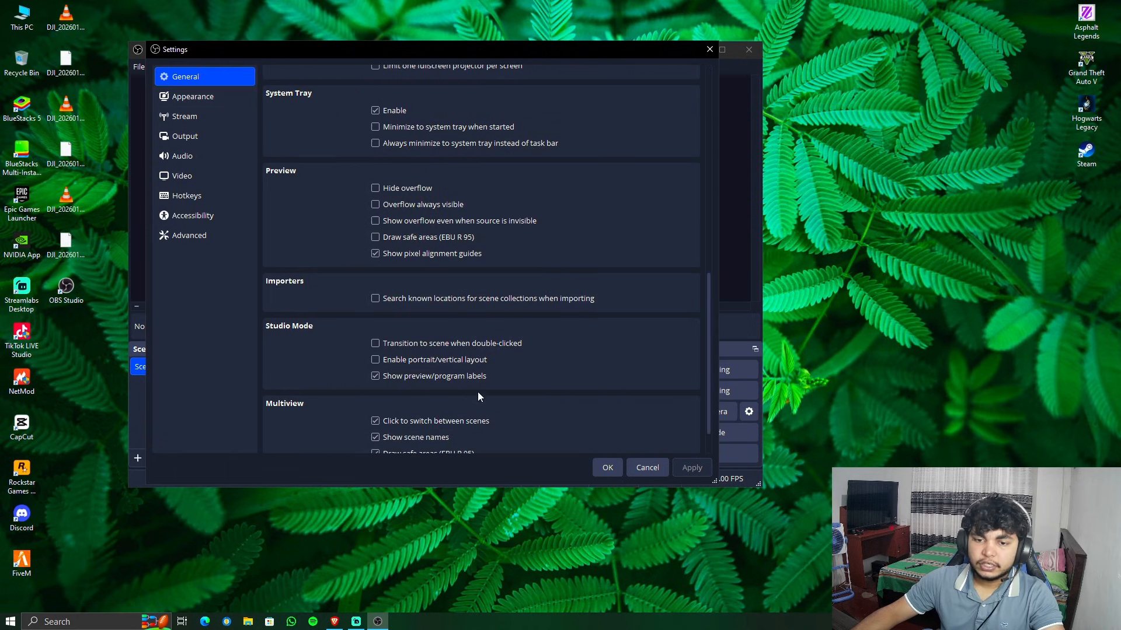
scroll(477, 397, down, 1)
scroll(408, 391, up, 12)
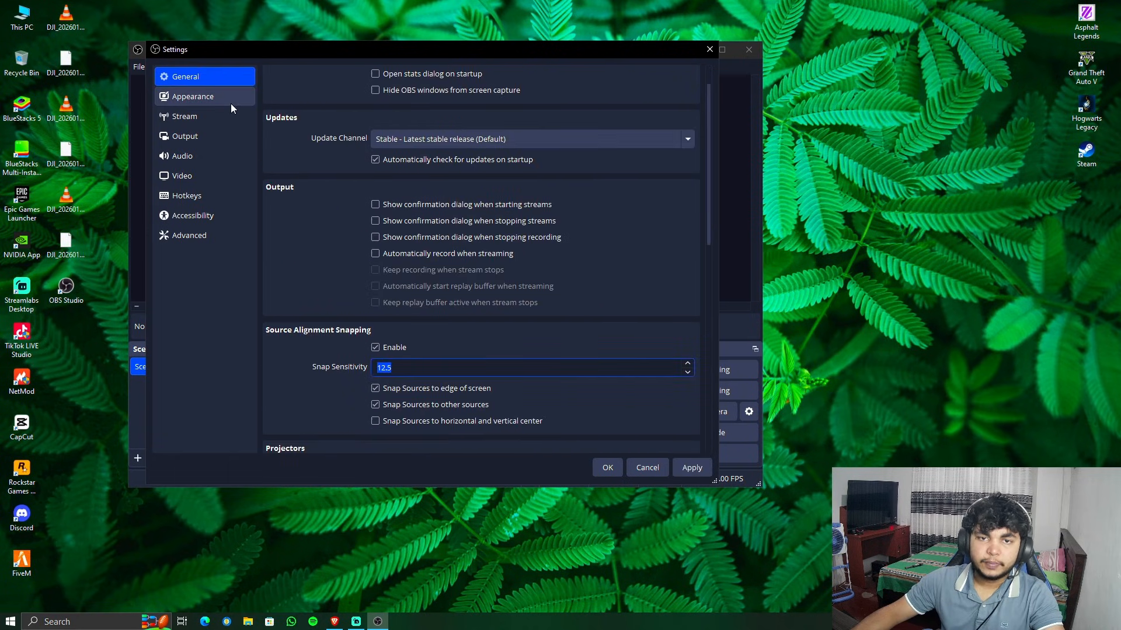
click(214, 98)
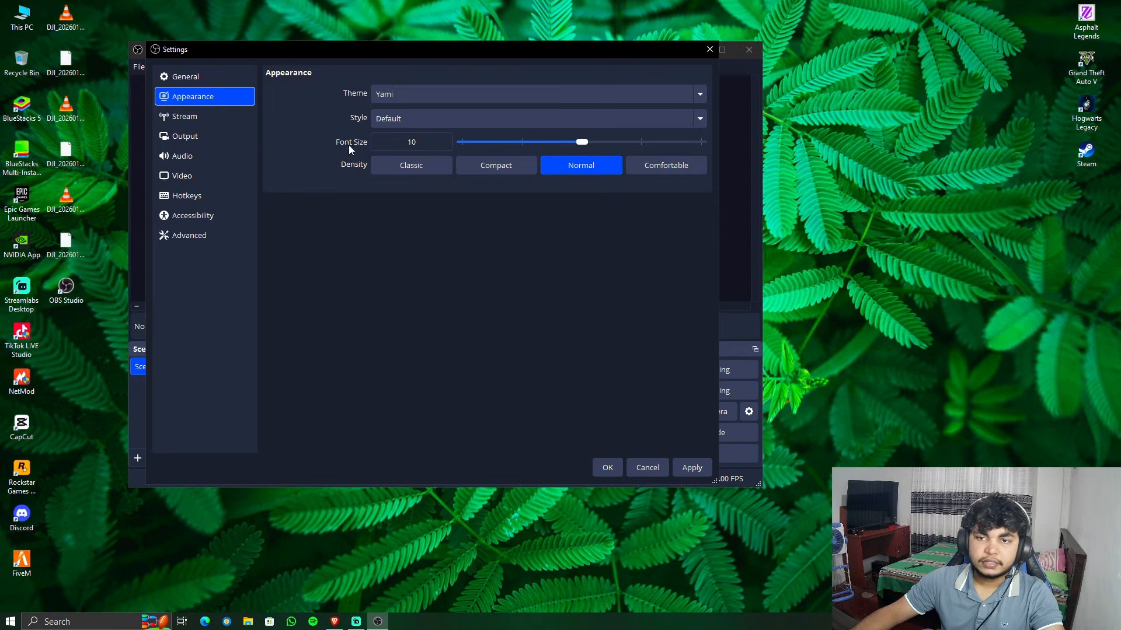
right_click(870, 143)
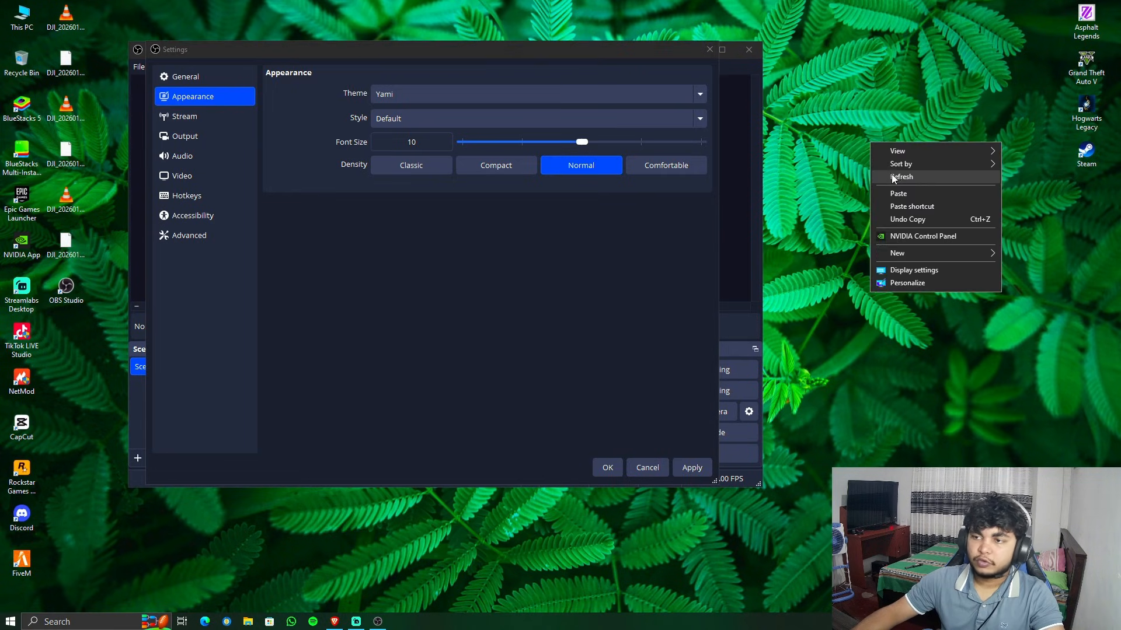
click(892, 177)
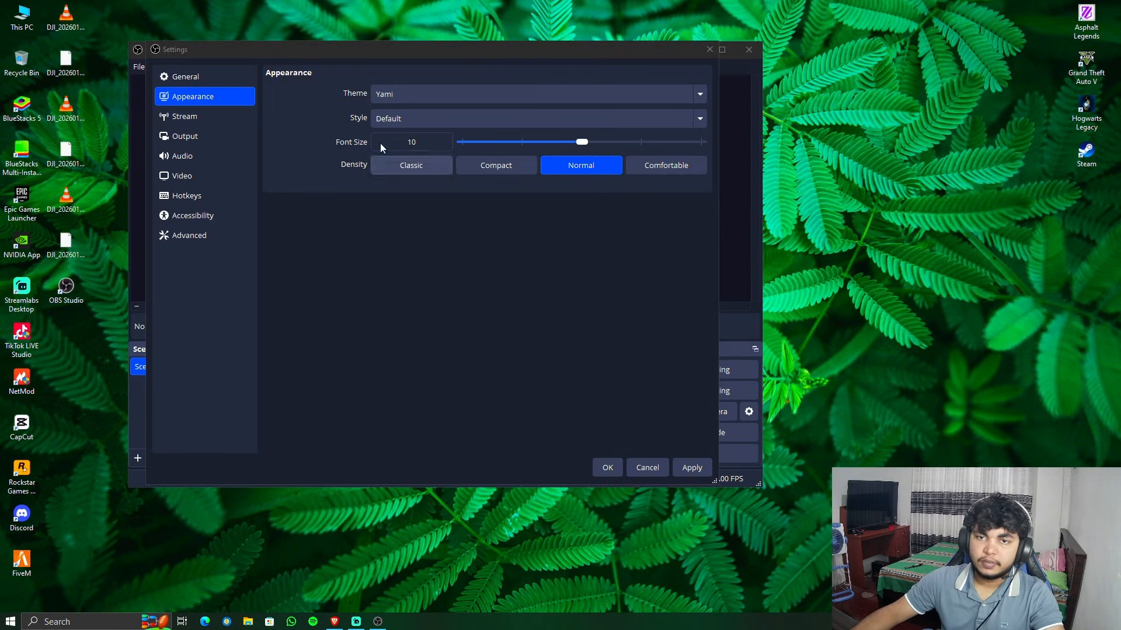
Set the streaming service to YouTube - RTMPS, picking it from the full list of services.
click(204, 118)
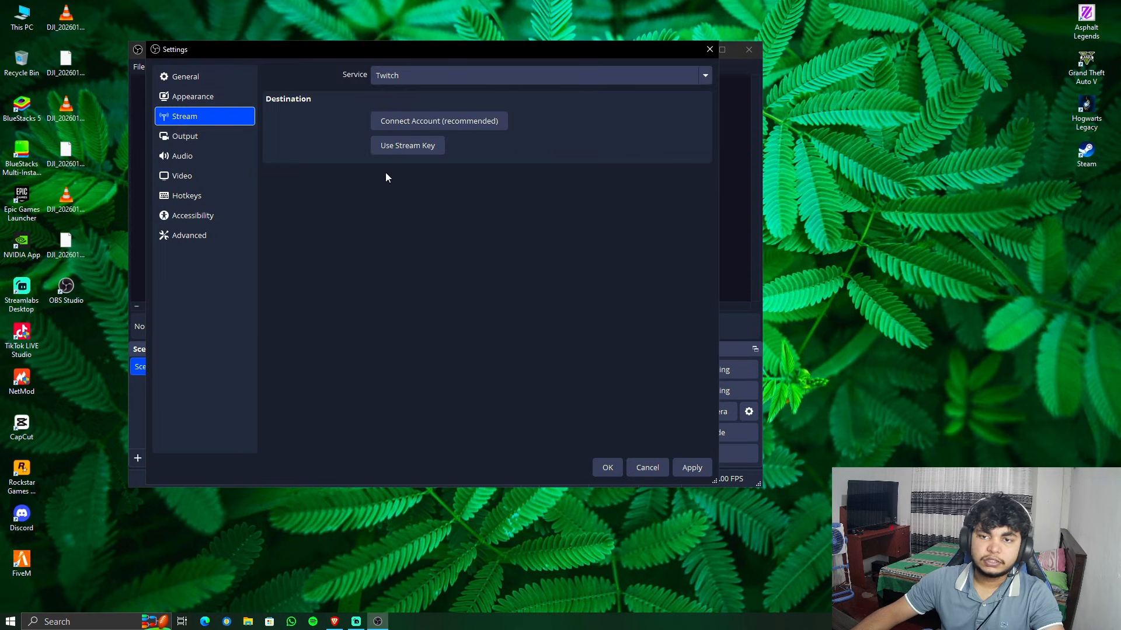
click(390, 78)
click(388, 82)
right_click(420, 2)
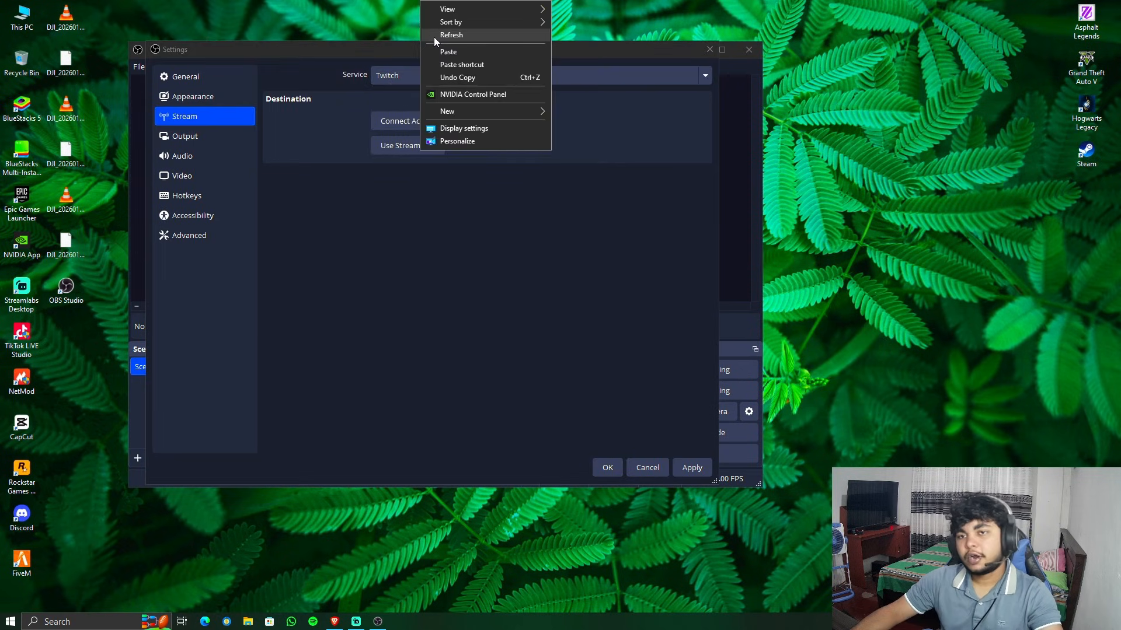
click(433, 37)
click(418, 80)
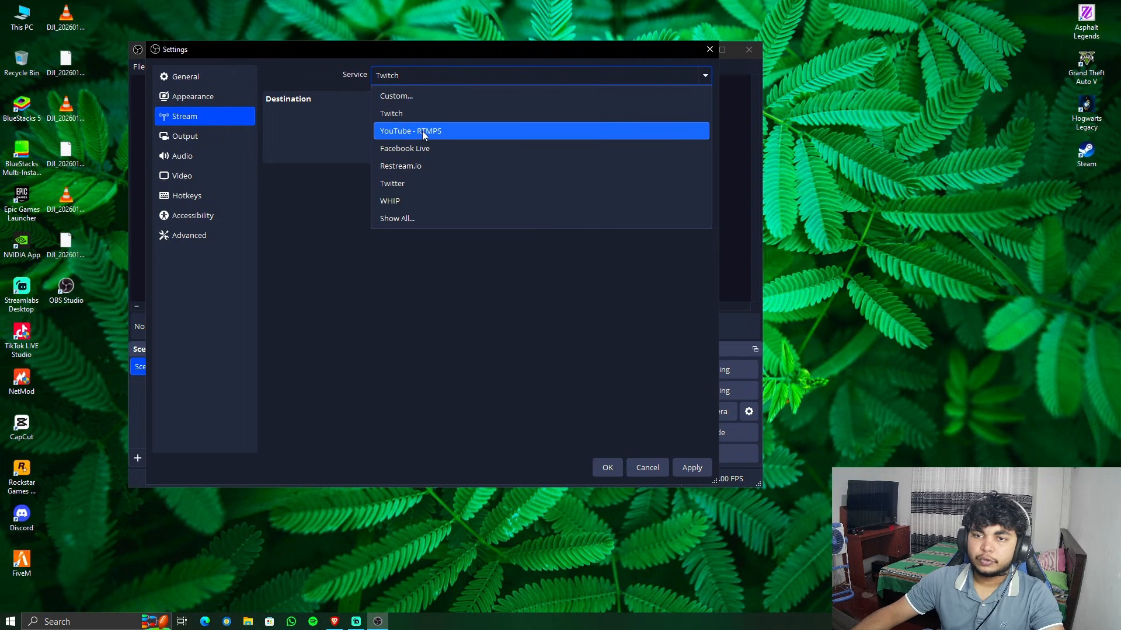
click(418, 43)
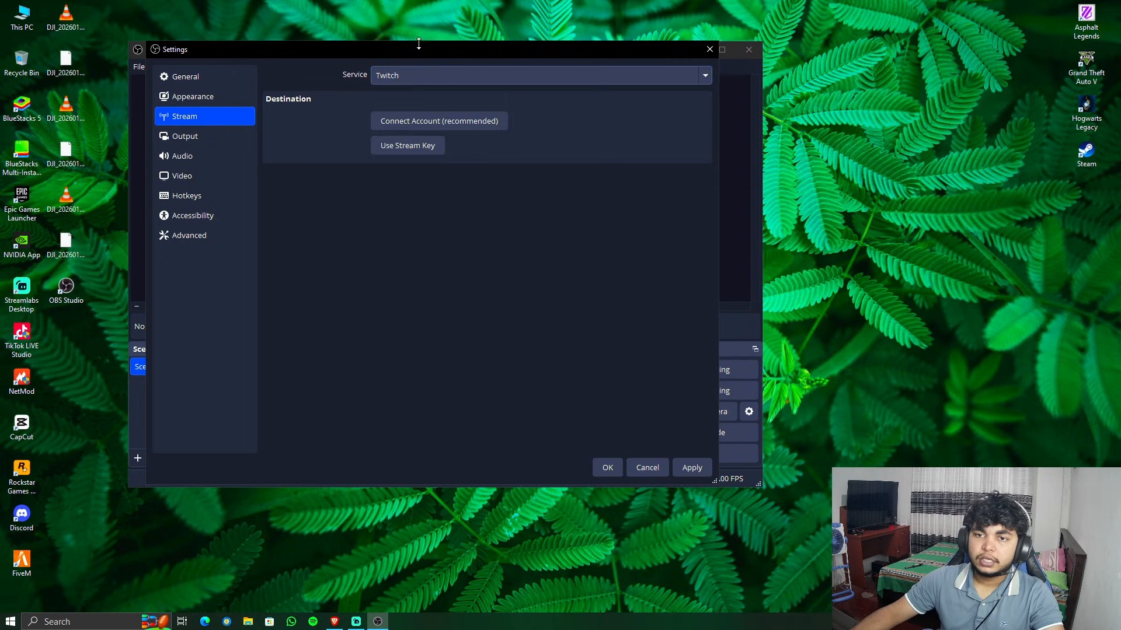
click(429, 75)
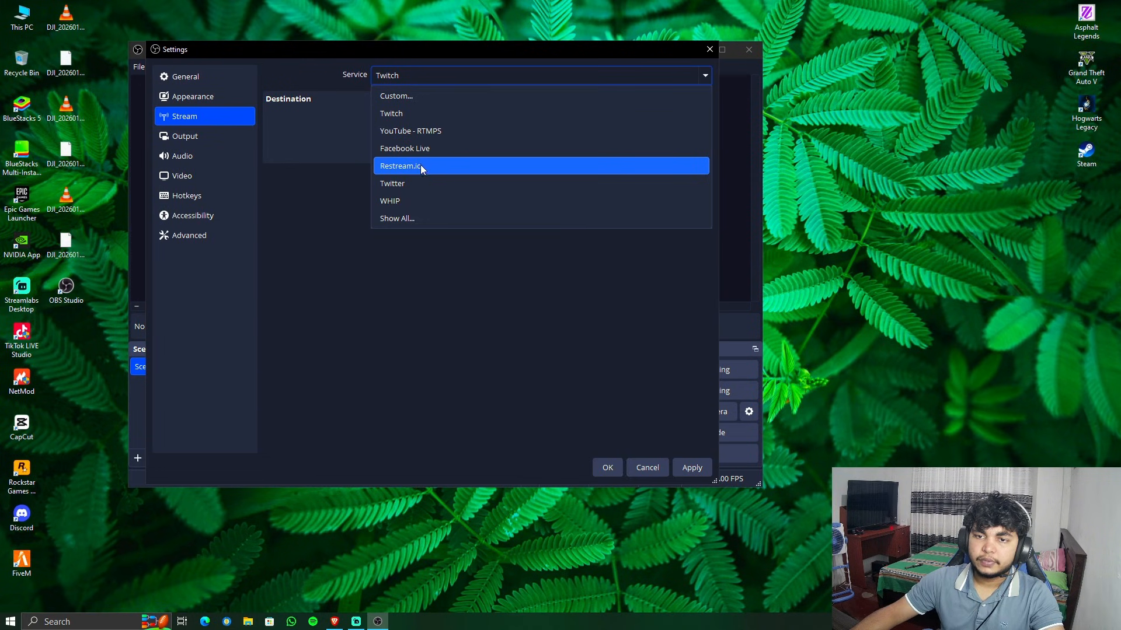
click(409, 217)
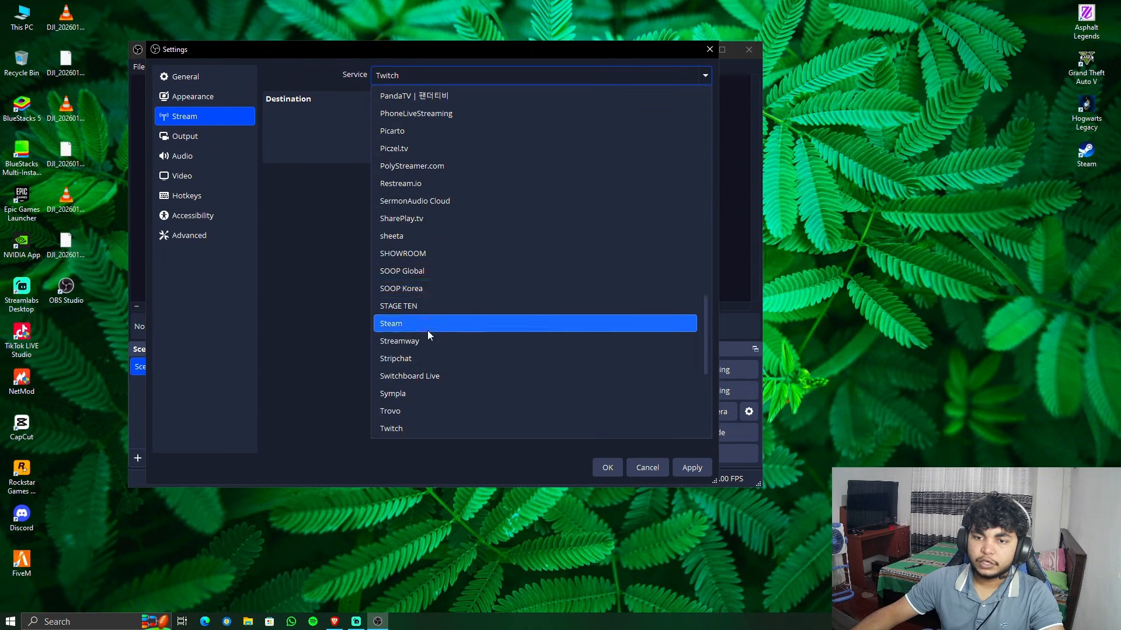
scroll(446, 350, down, 5)
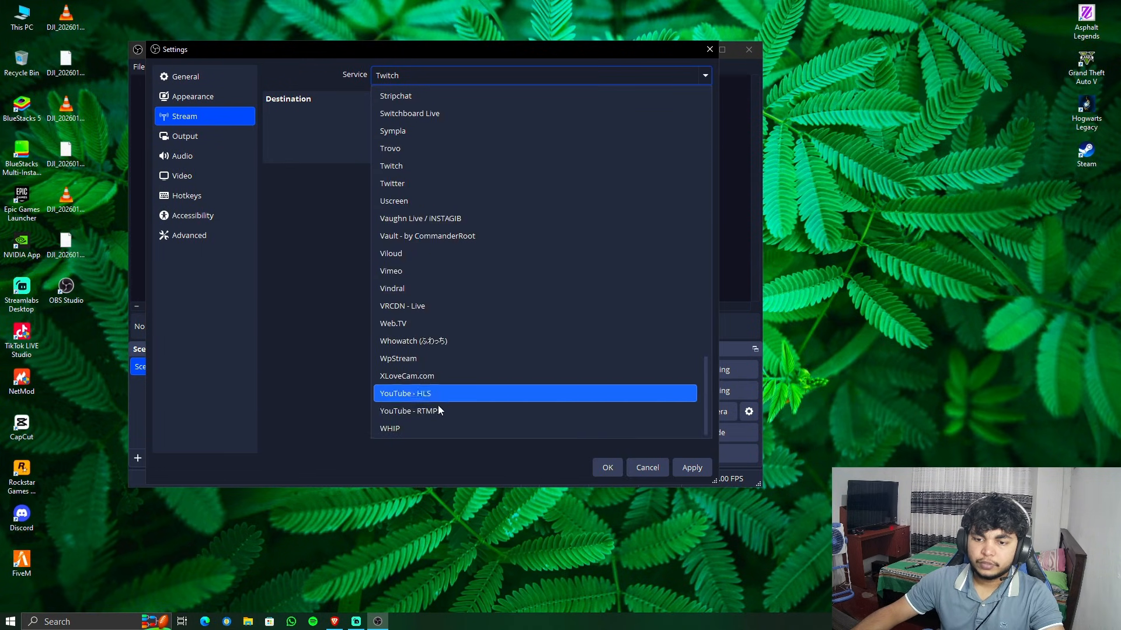
scroll(442, 395, up, 13)
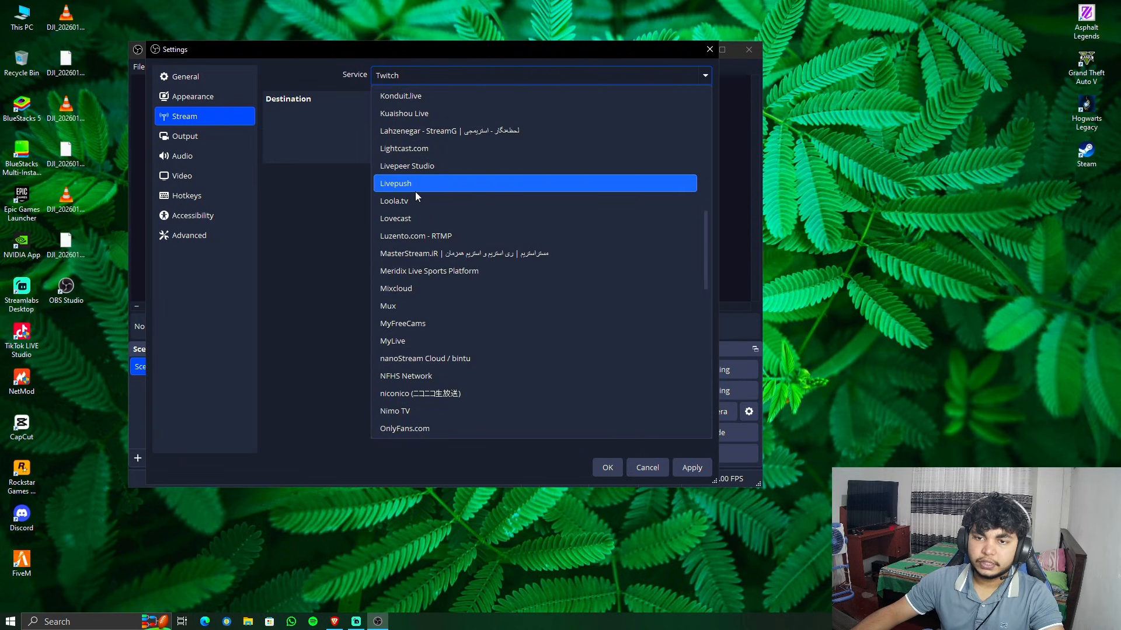
scroll(417, 216, down, 2)
scroll(464, 313, down, 8)
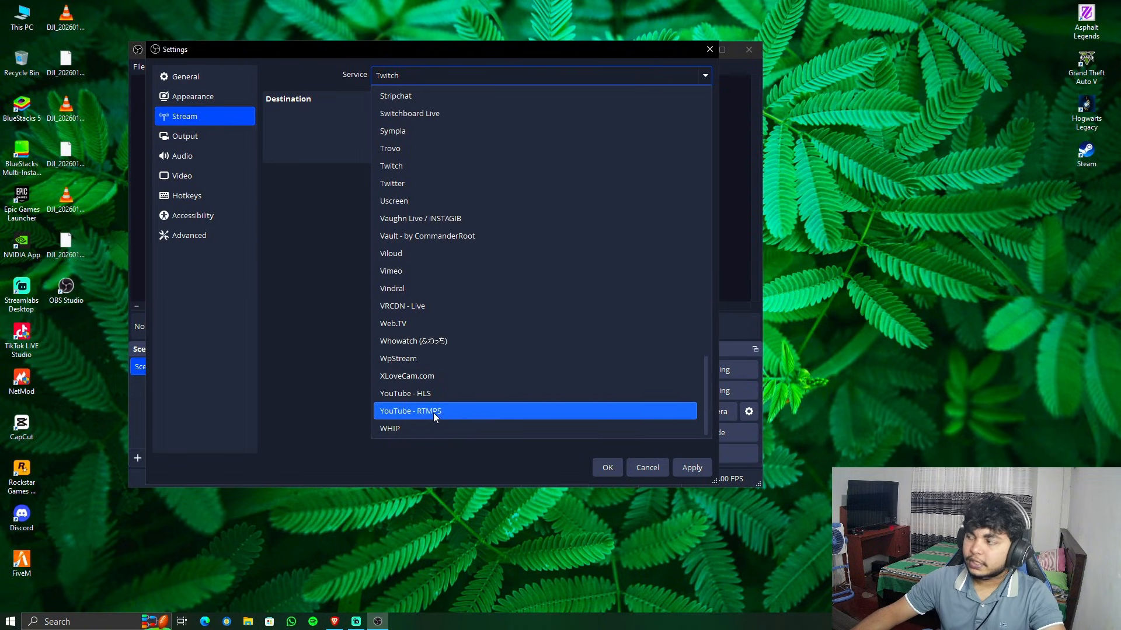
click(429, 412)
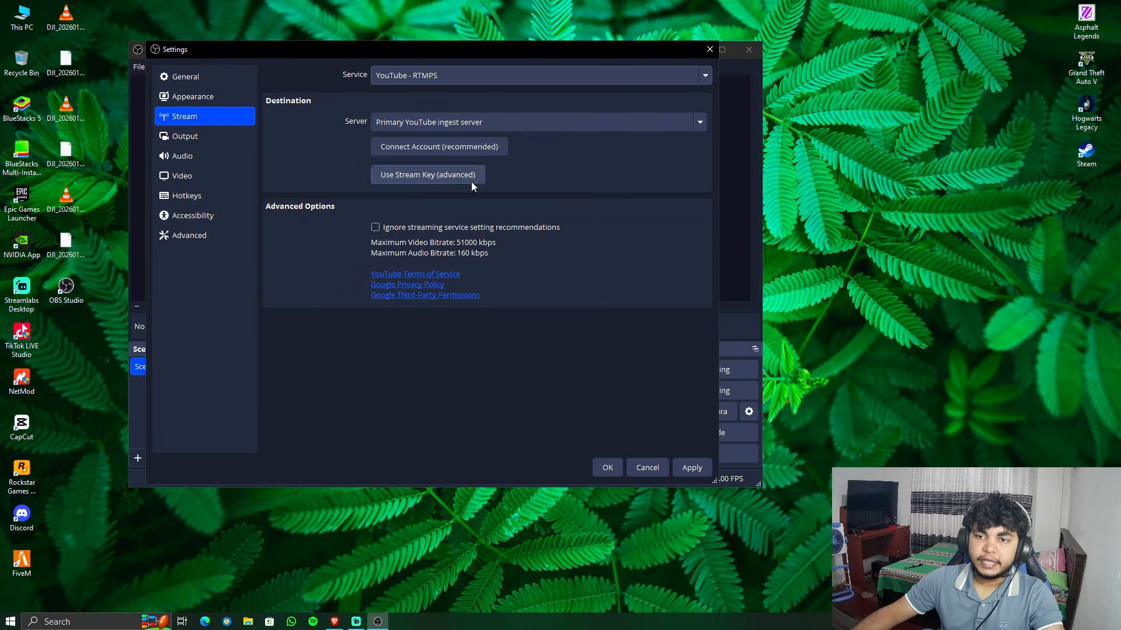
Change the output mode to Advanced in the output settings.
click(190, 138)
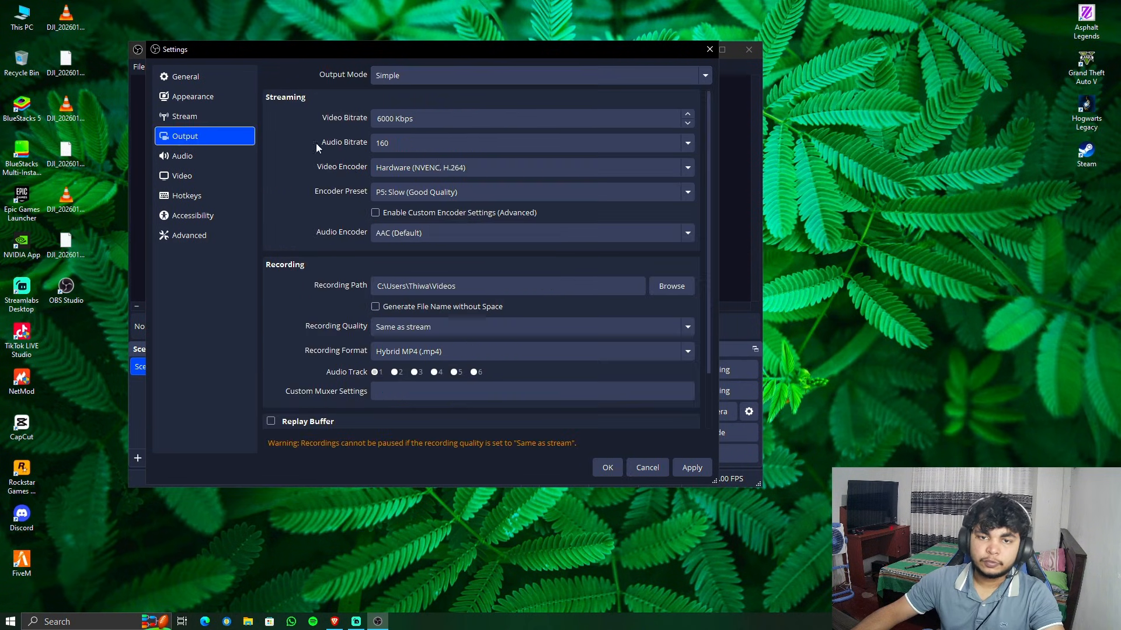
click(409, 80)
click(422, 108)
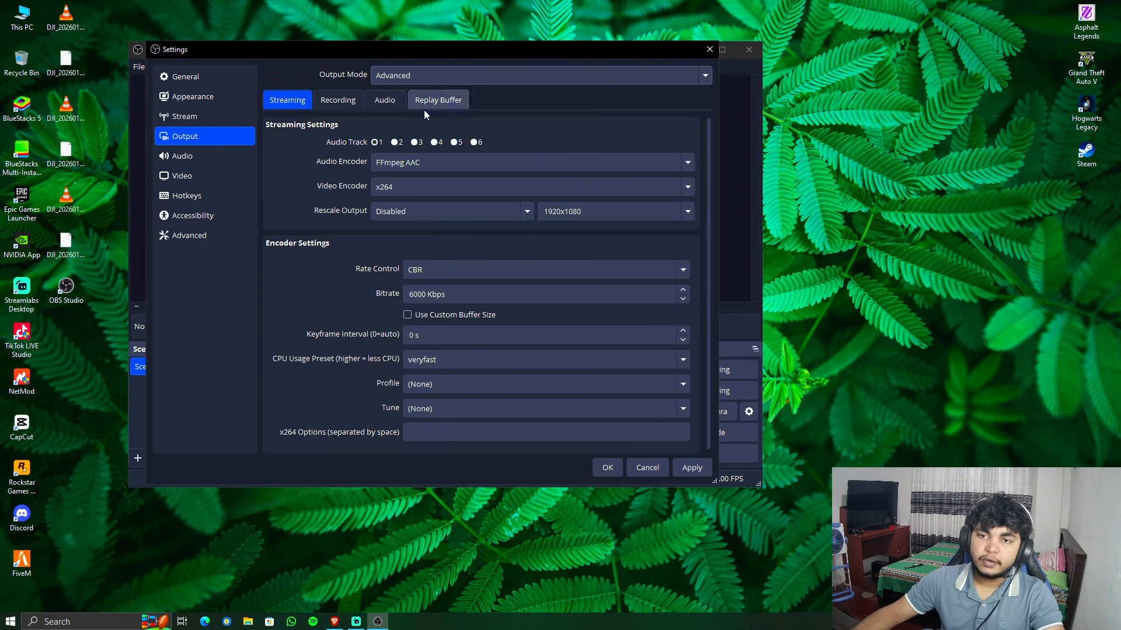
Compare the Simple and Advanced output modes, leaving the output mode on Advanced.
click(407, 75)
click(409, 111)
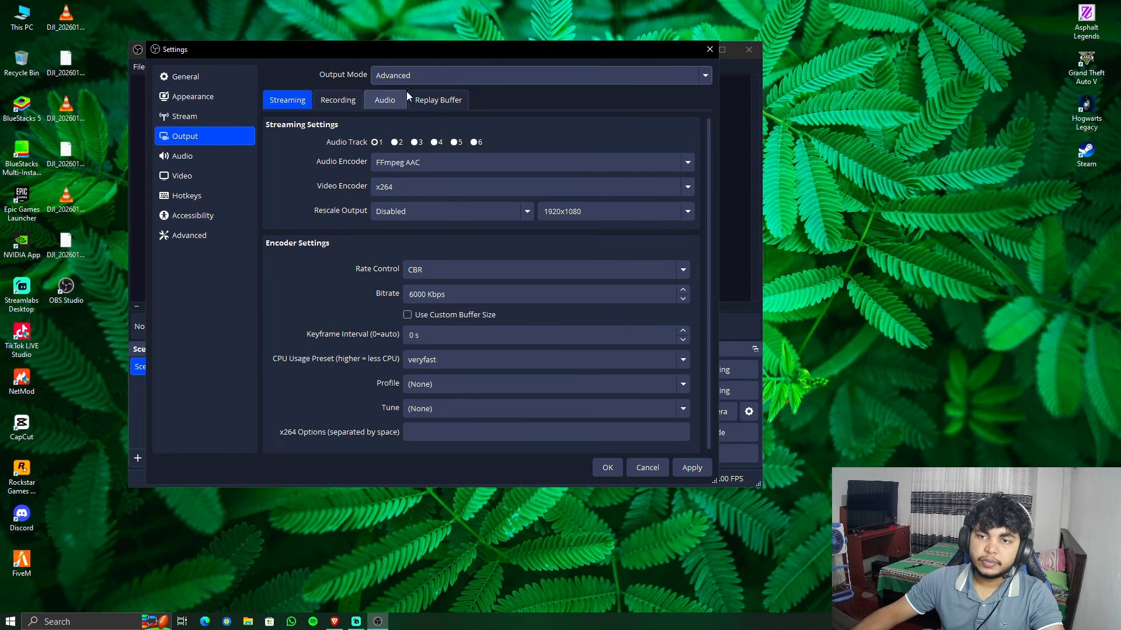
click(393, 75)
click(402, 92)
click(404, 72)
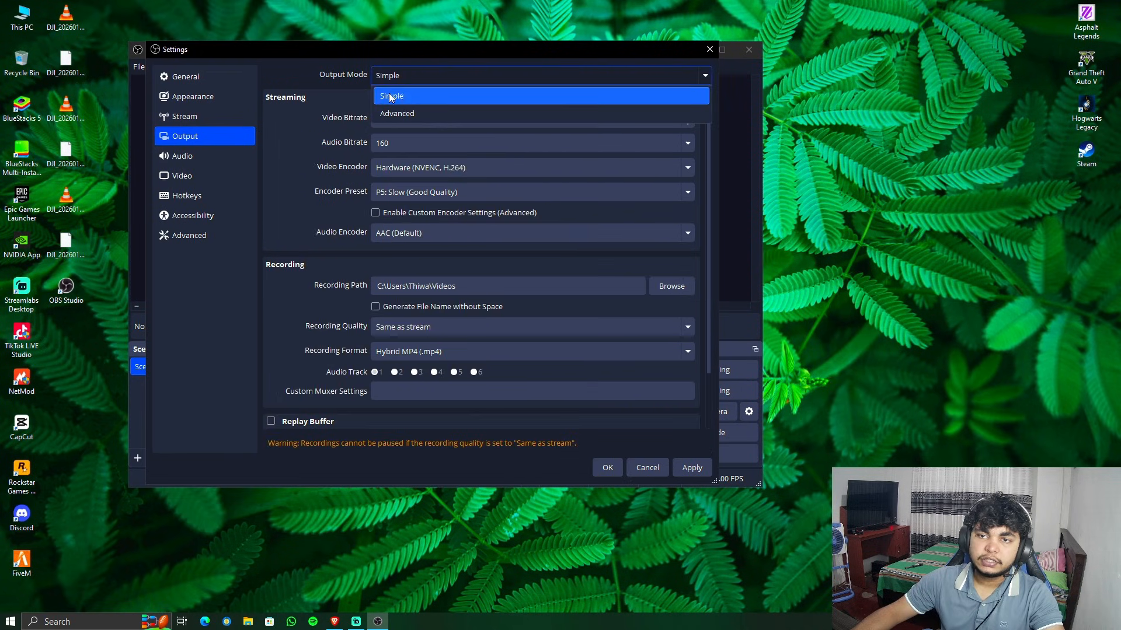
click(379, 92)
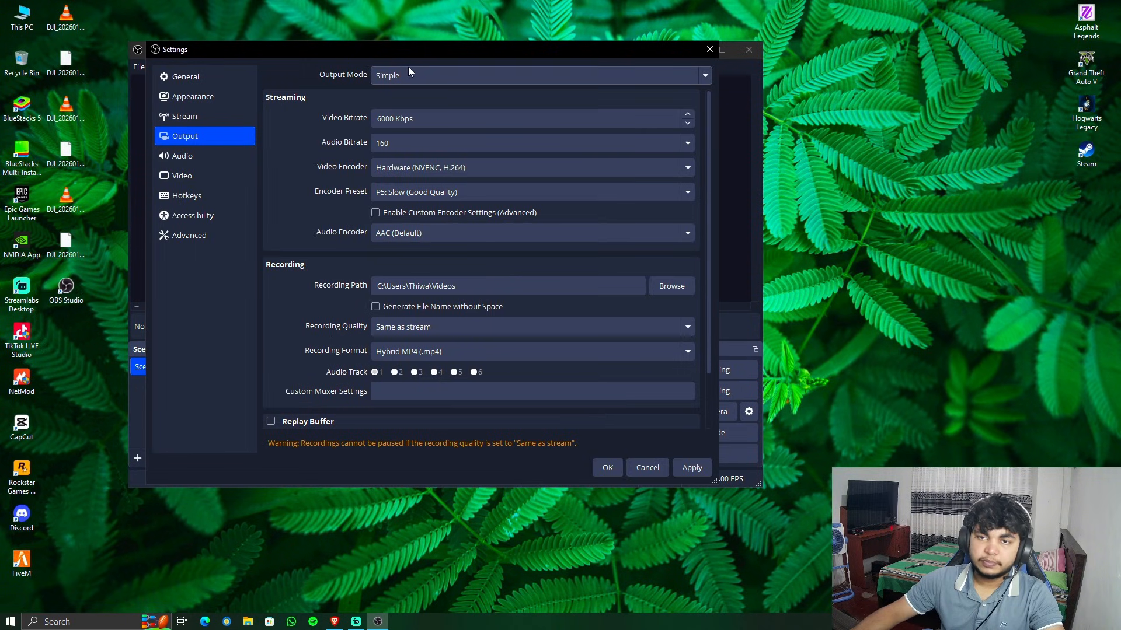
click(408, 69)
click(405, 111)
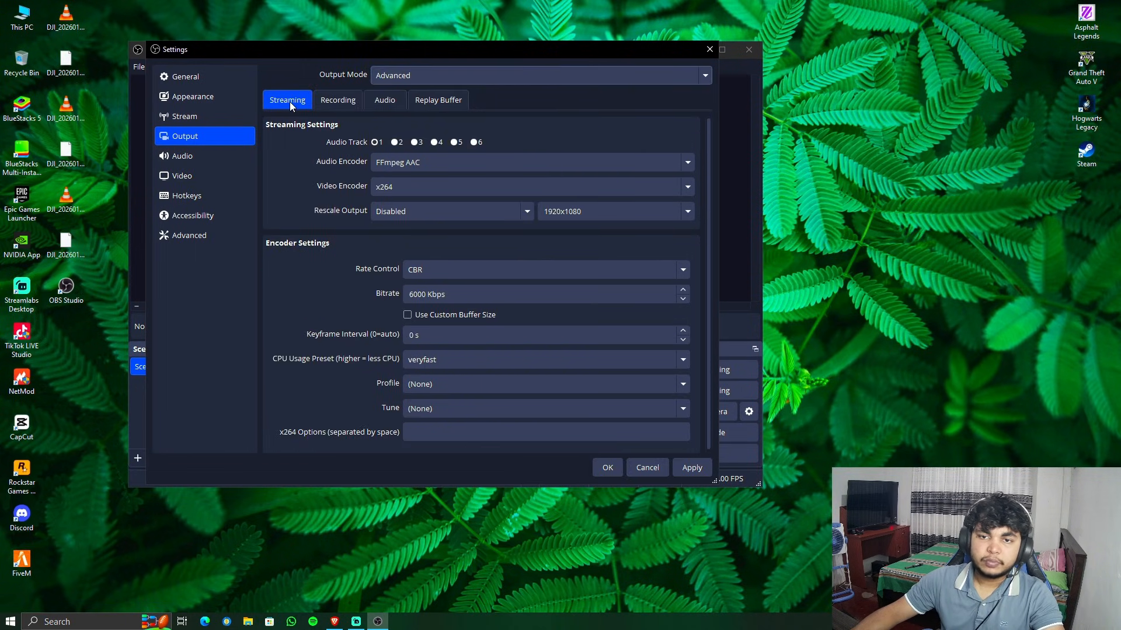
Look through the Recording, Audio and Replay Buffer output settings and return to the Streaming settings.
click(338, 99)
click(384, 100)
click(437, 100)
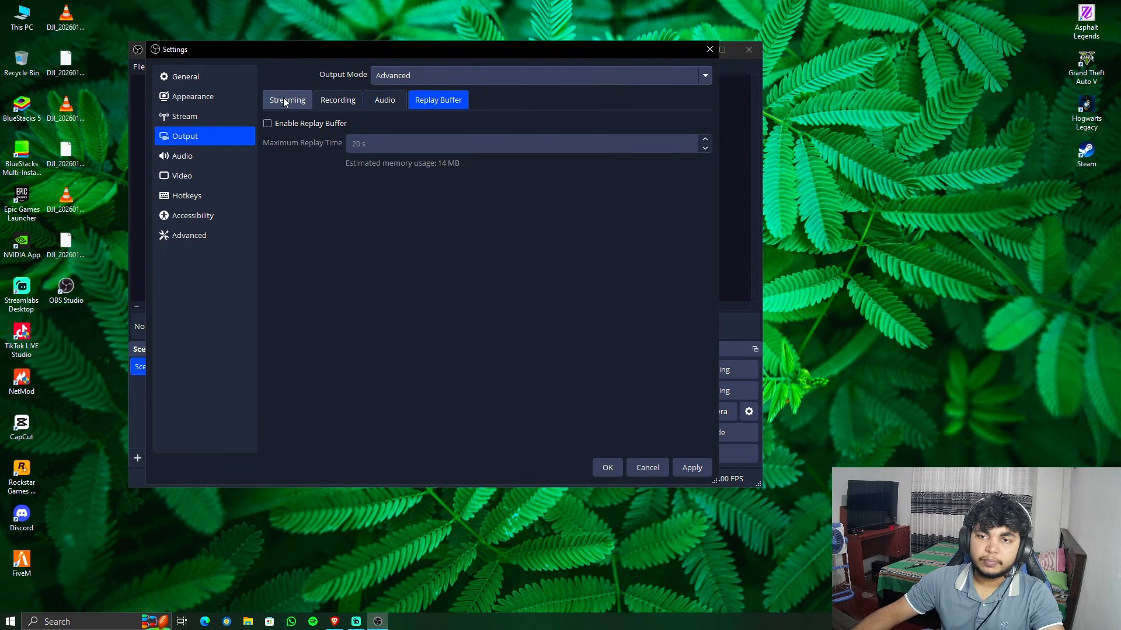
click(284, 101)
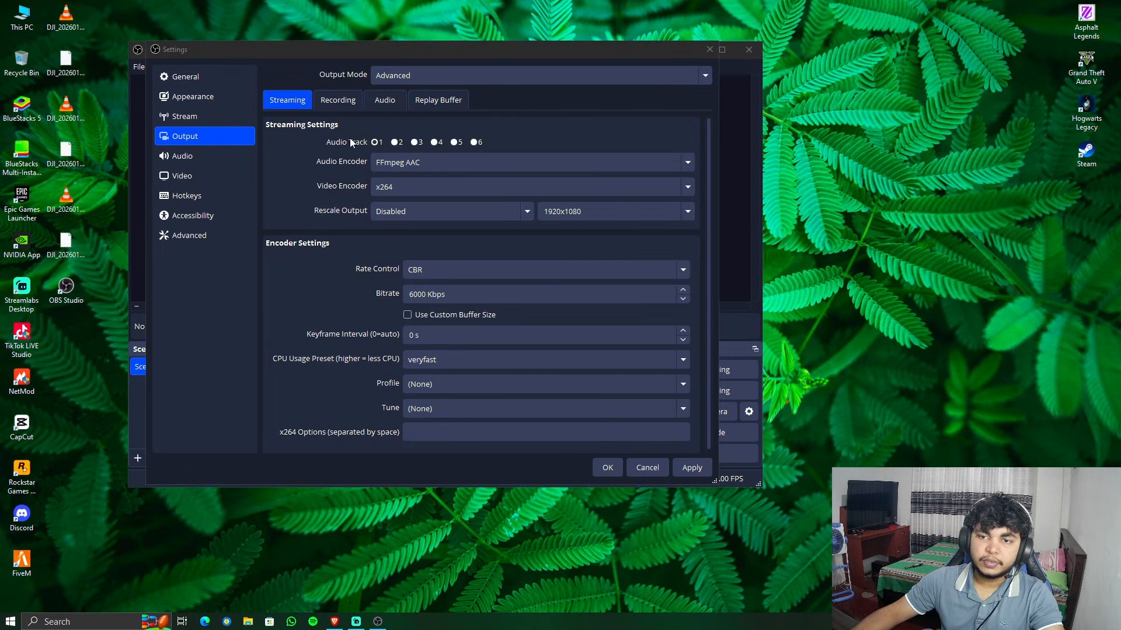
Set the streaming video encoder to NVIDIA NVENC H.264 instead of x264.
click(388, 187)
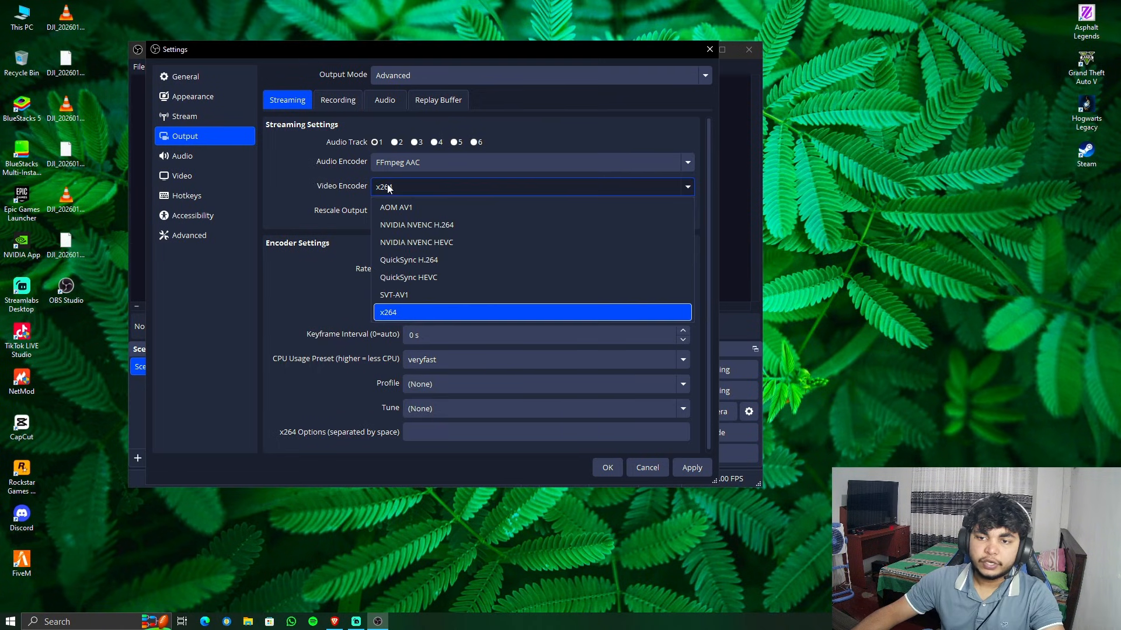
click(393, 314)
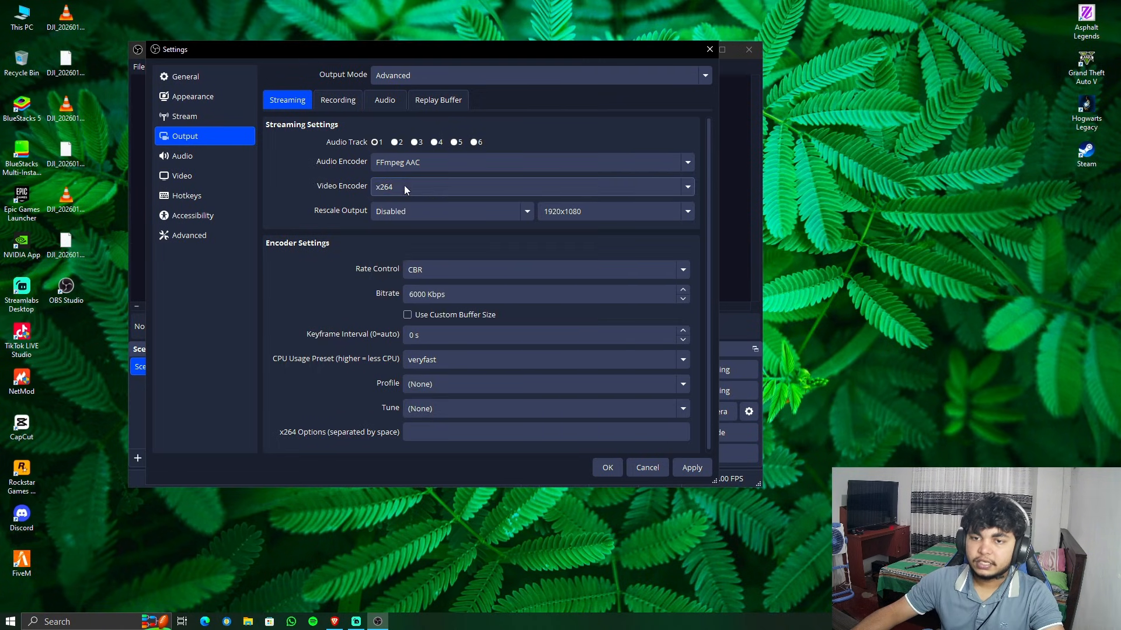
click(404, 186)
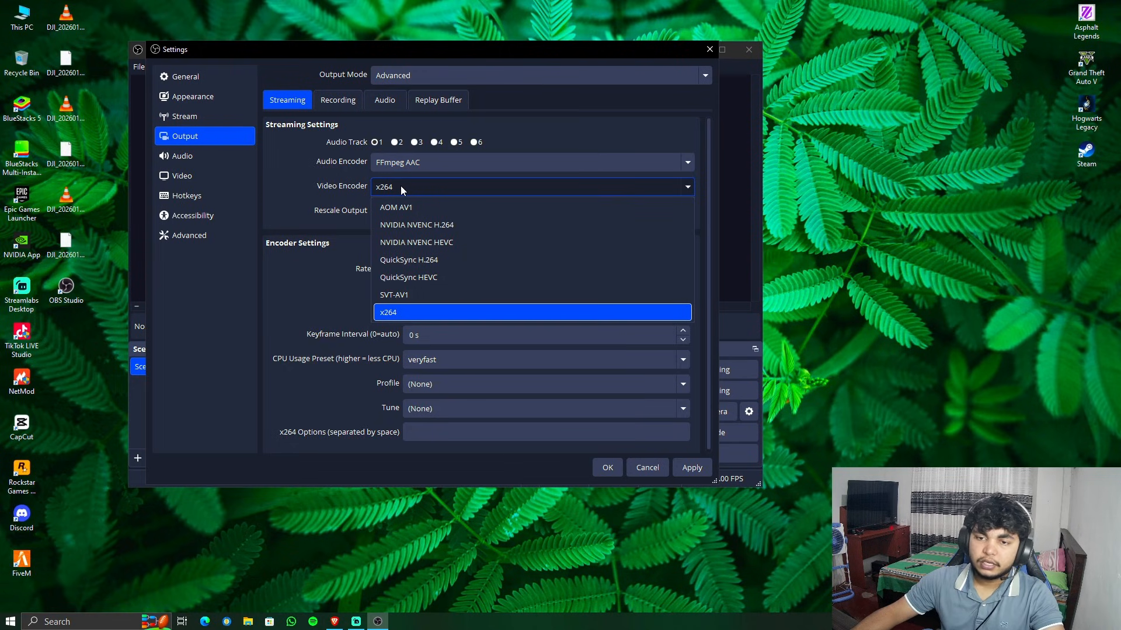
click(422, 226)
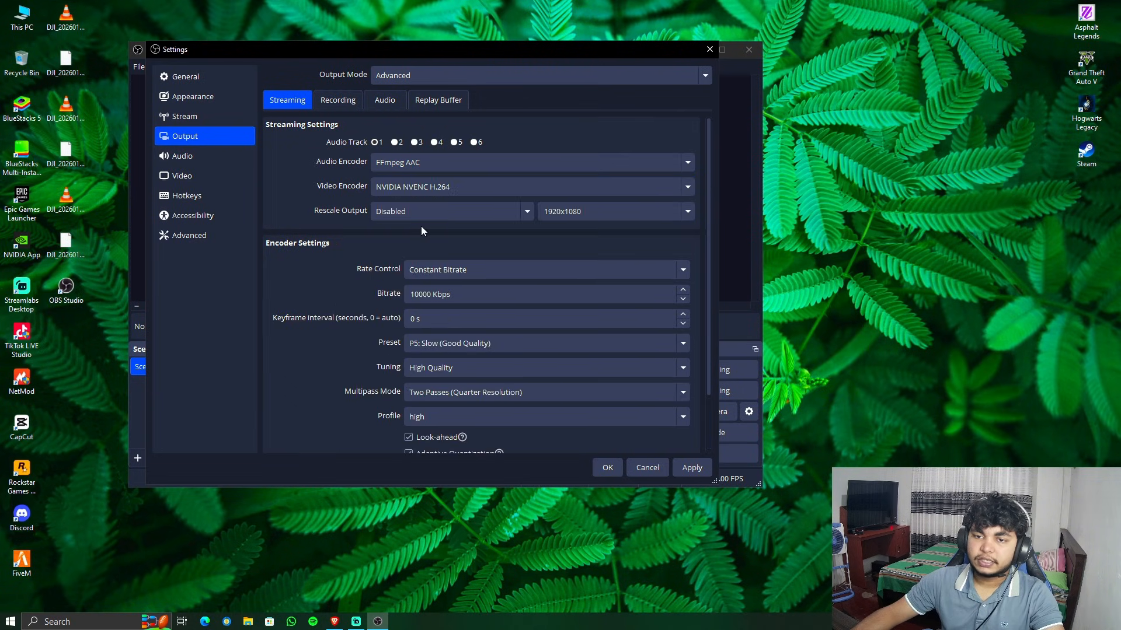
click(433, 189)
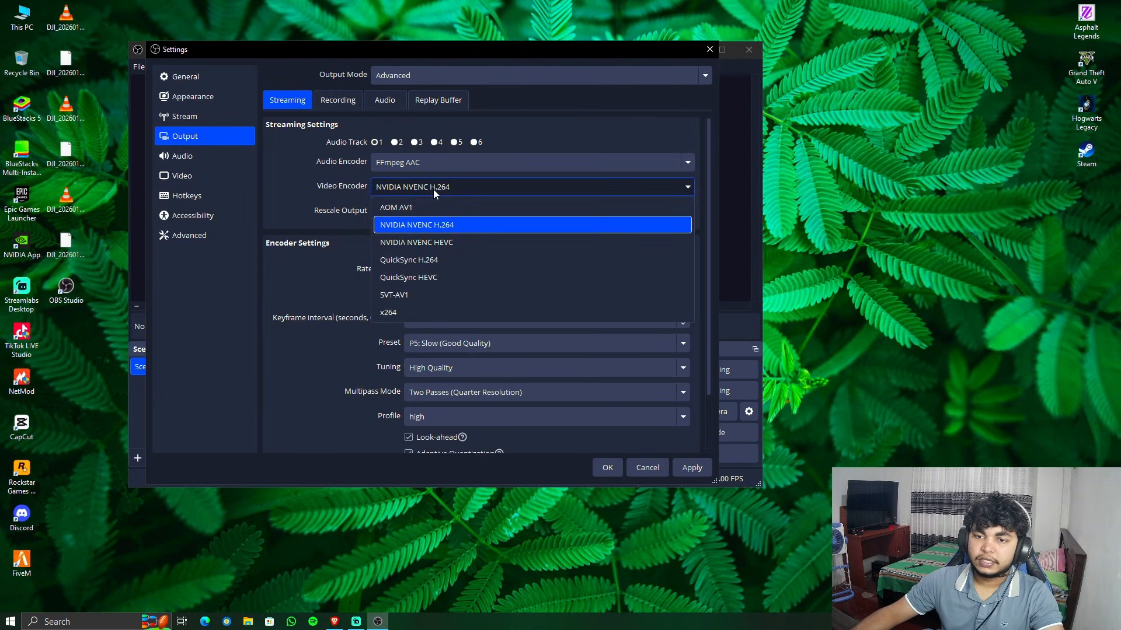
click(318, 196)
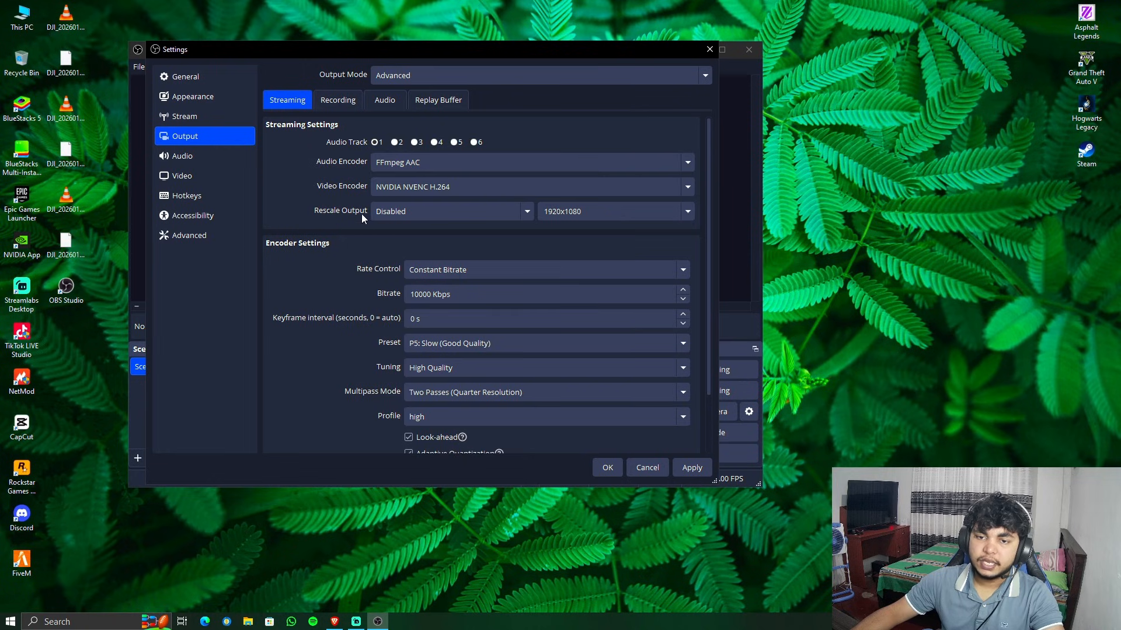
Examine the rescale output choices and the rate control options in the NVENC encoder settings.
click(433, 212)
click(303, 220)
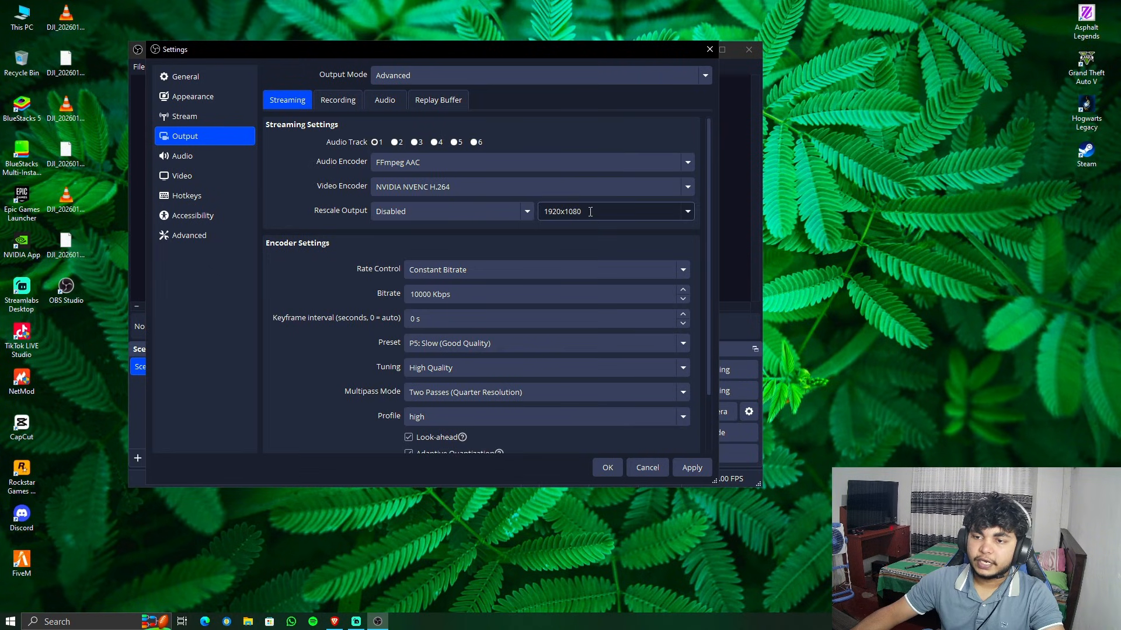
right_click(831, 191)
click(862, 226)
click(392, 269)
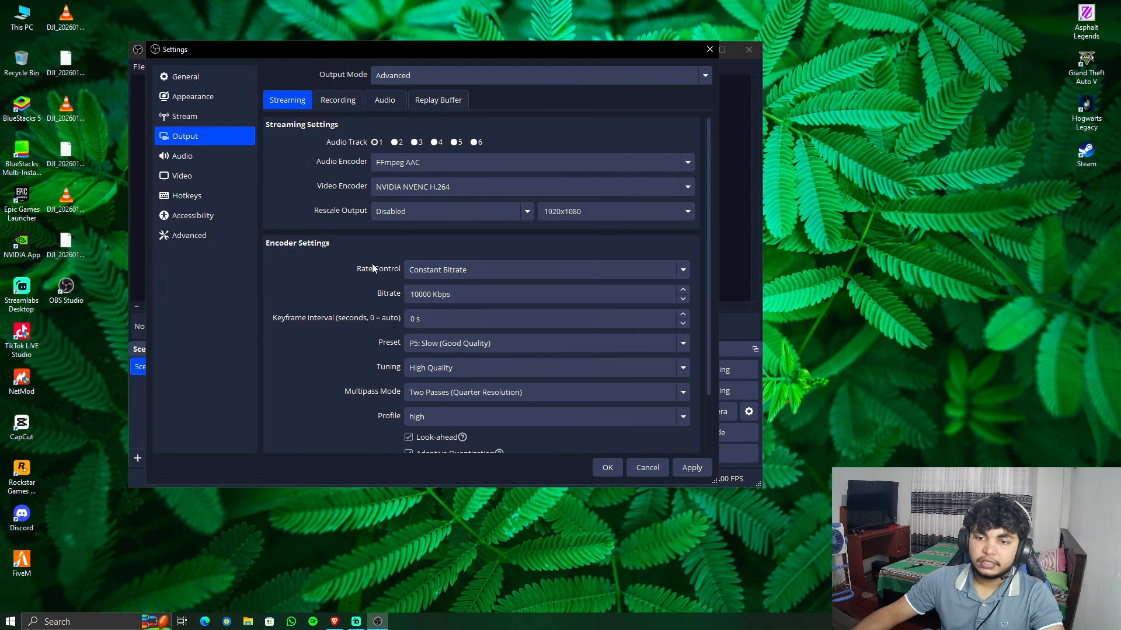
scroll(380, 251, down, 2)
click(455, 206)
click(456, 206)
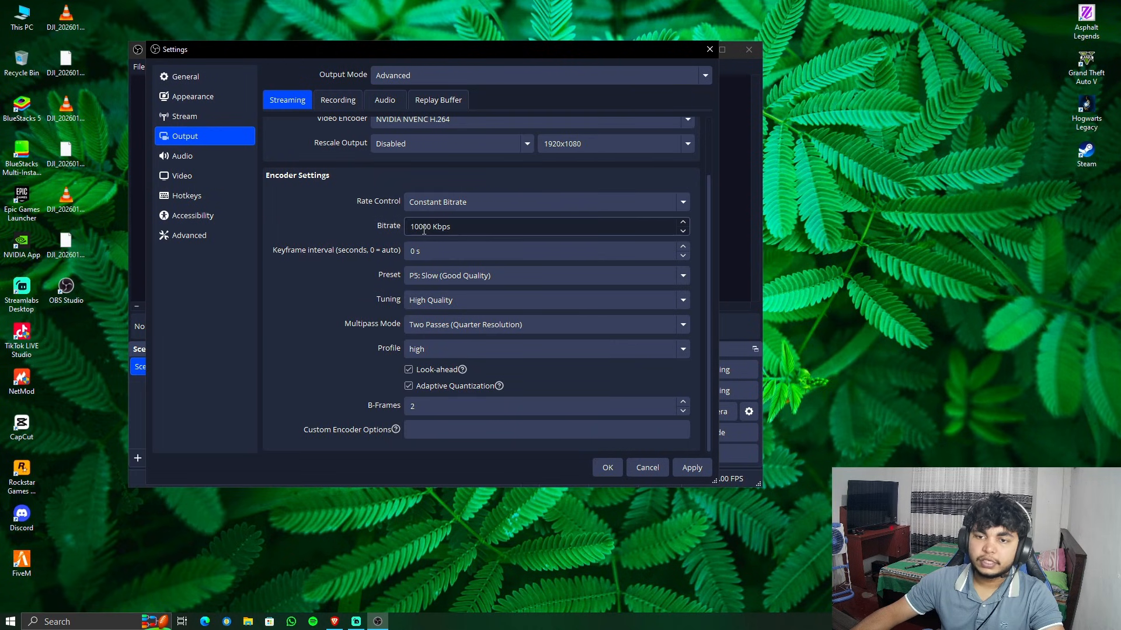
right_click(840, 181)
click(854, 215)
right_click(837, 198)
click(857, 234)
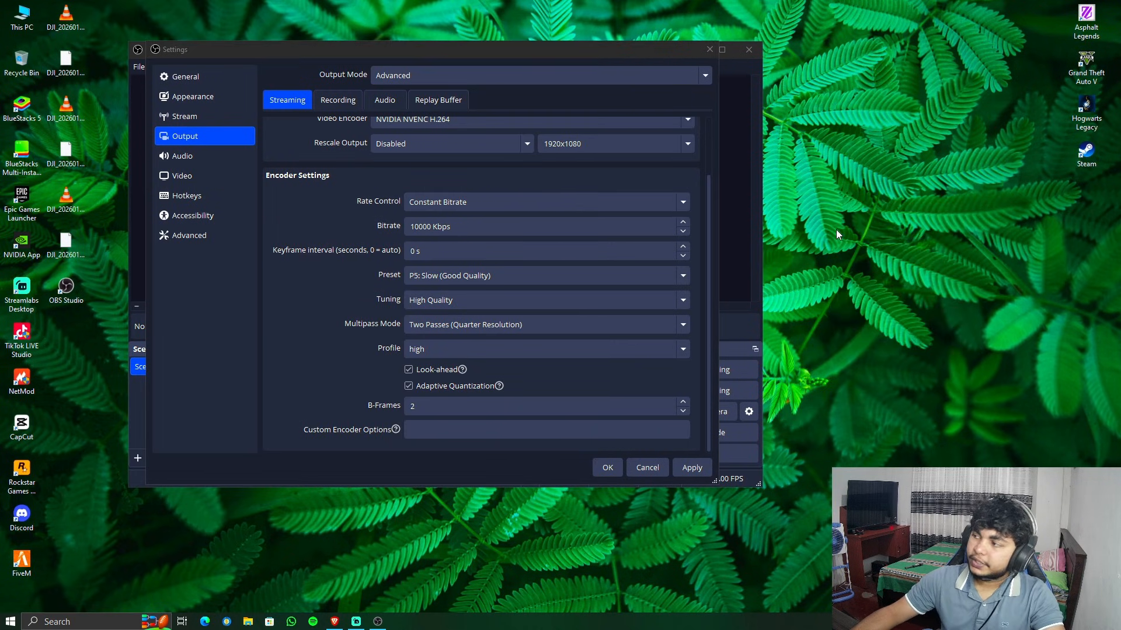
right_click(849, 215)
click(858, 251)
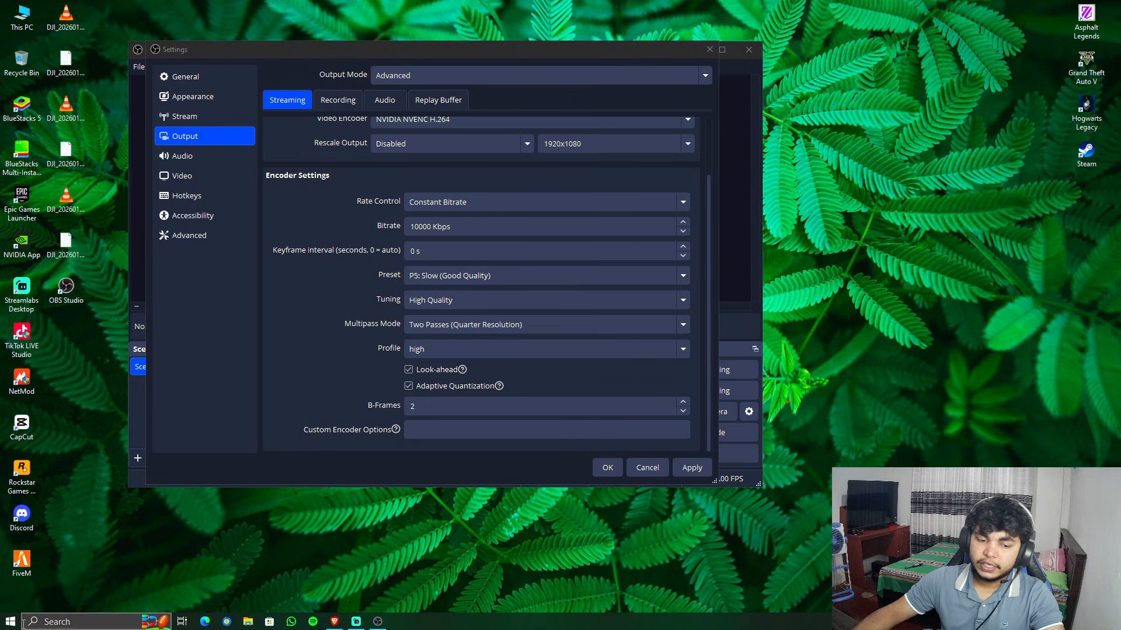
Find the Speedtest app with the system search and launch it.
key(super)
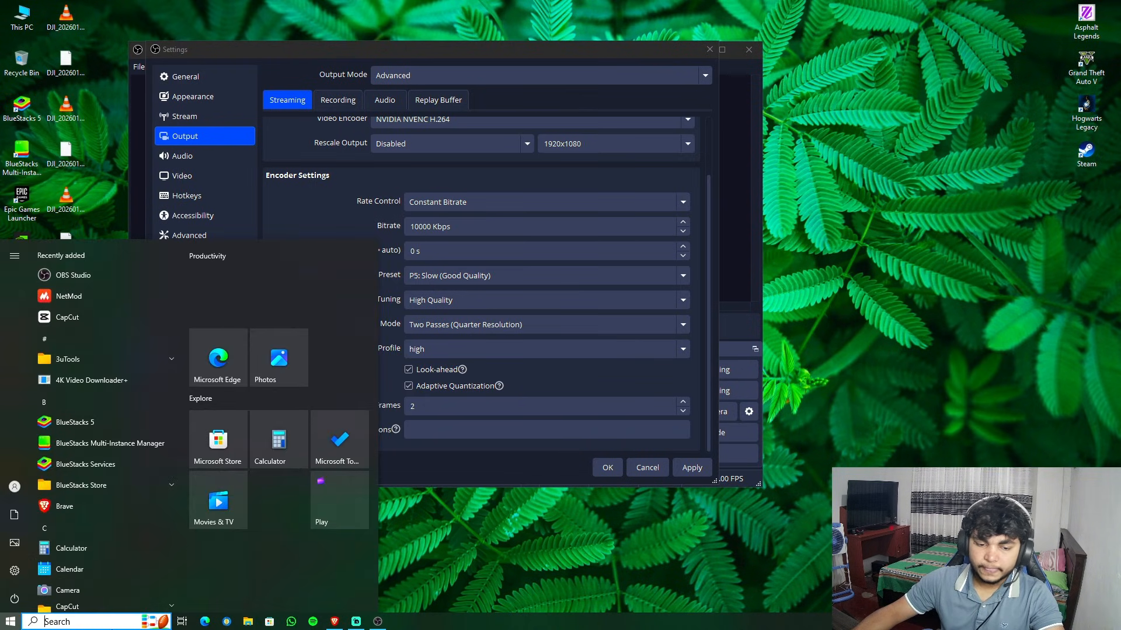
click(113, 621)
text(SP)
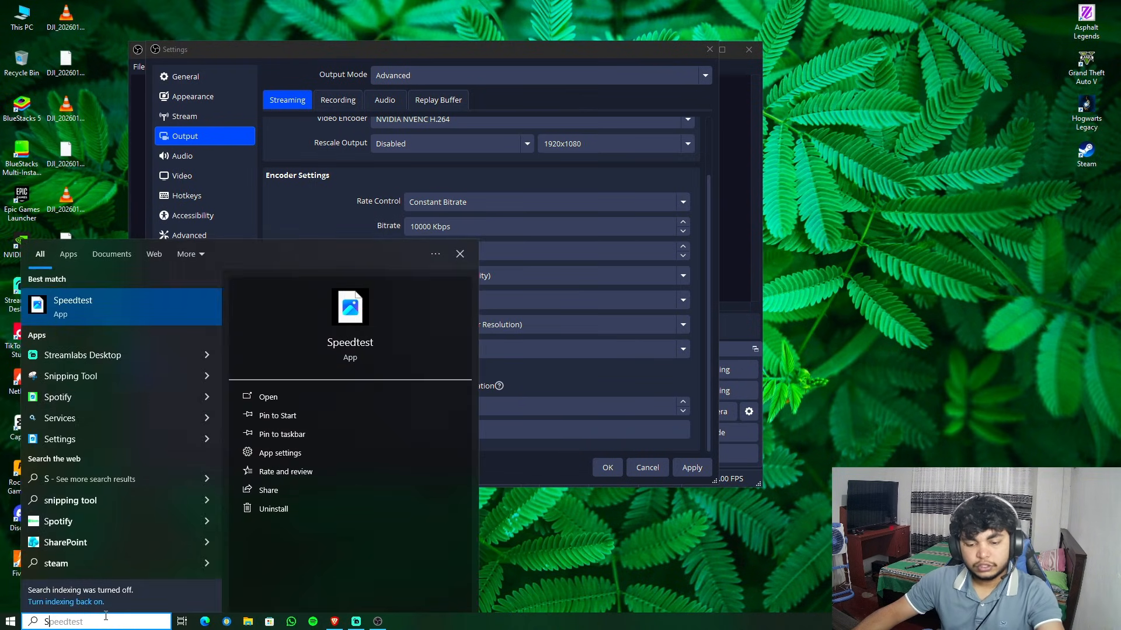
click(106, 321)
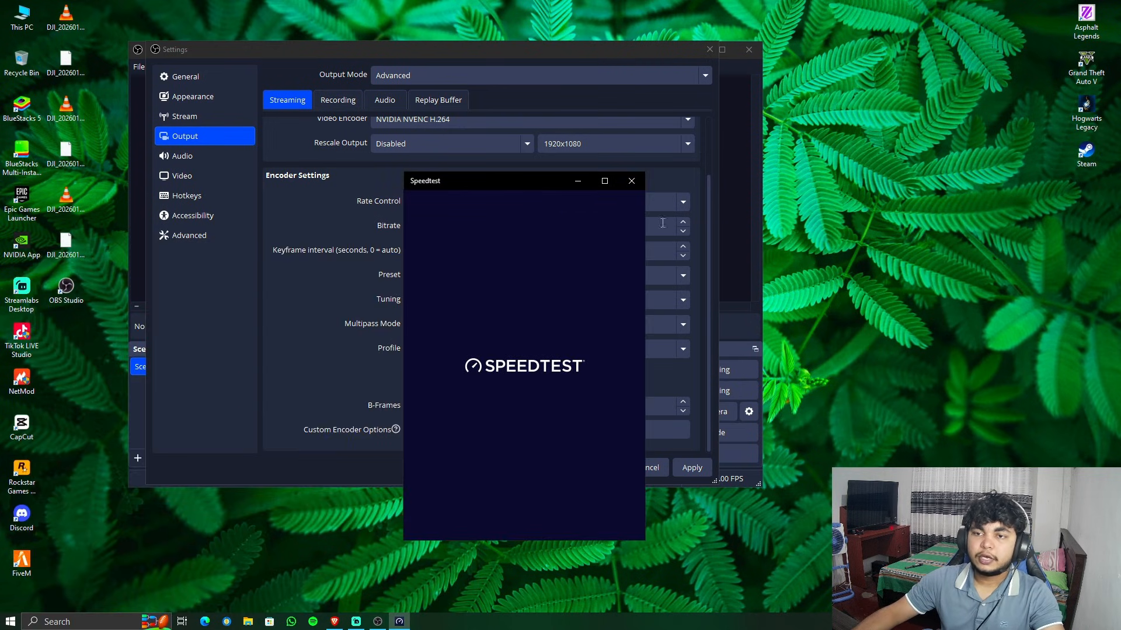
right_click(816, 174)
click(831, 206)
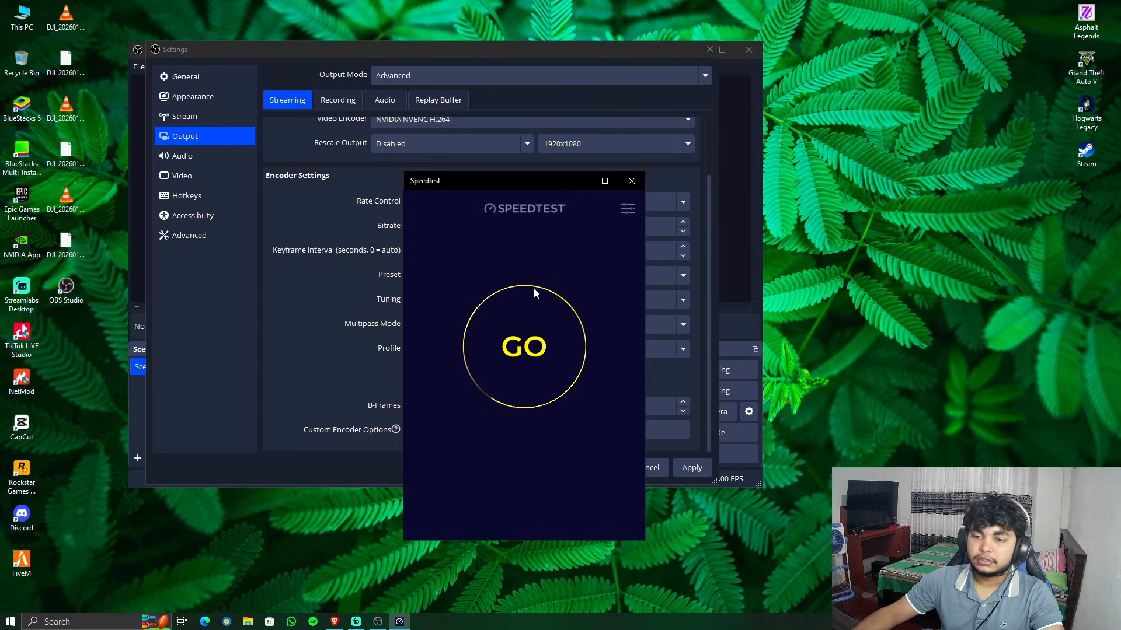
Run an internet speed test to check the connection's upload speed, and close Speedtest.
click(506, 178)
drag(506, 175, 509, 158)
click(518, 335)
right_click(816, 165)
click(831, 196)
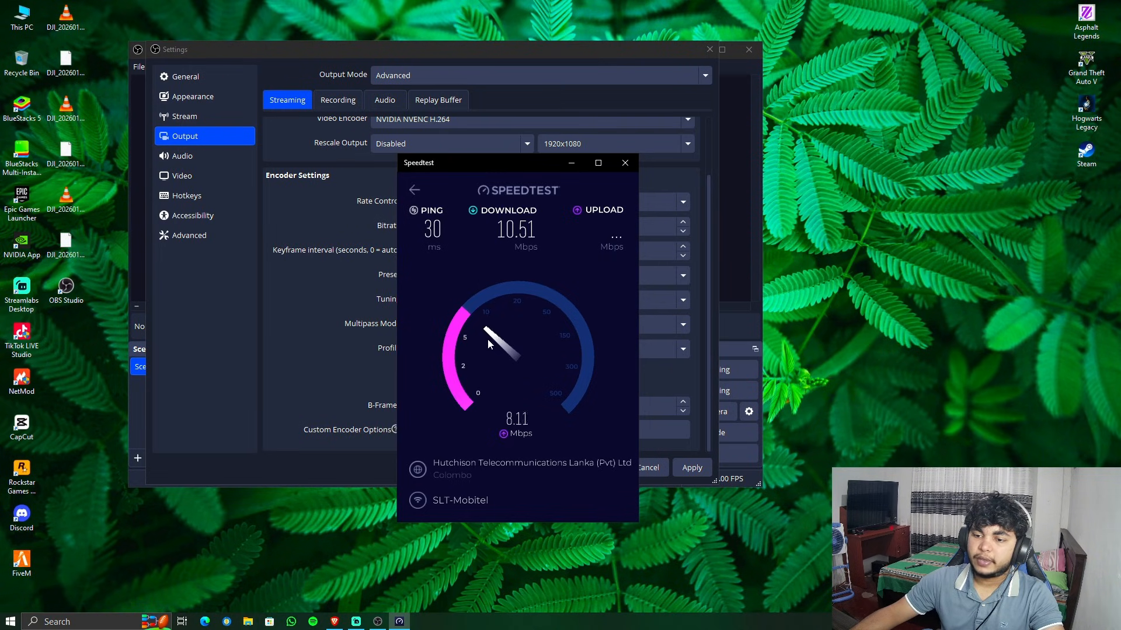
click(623, 164)
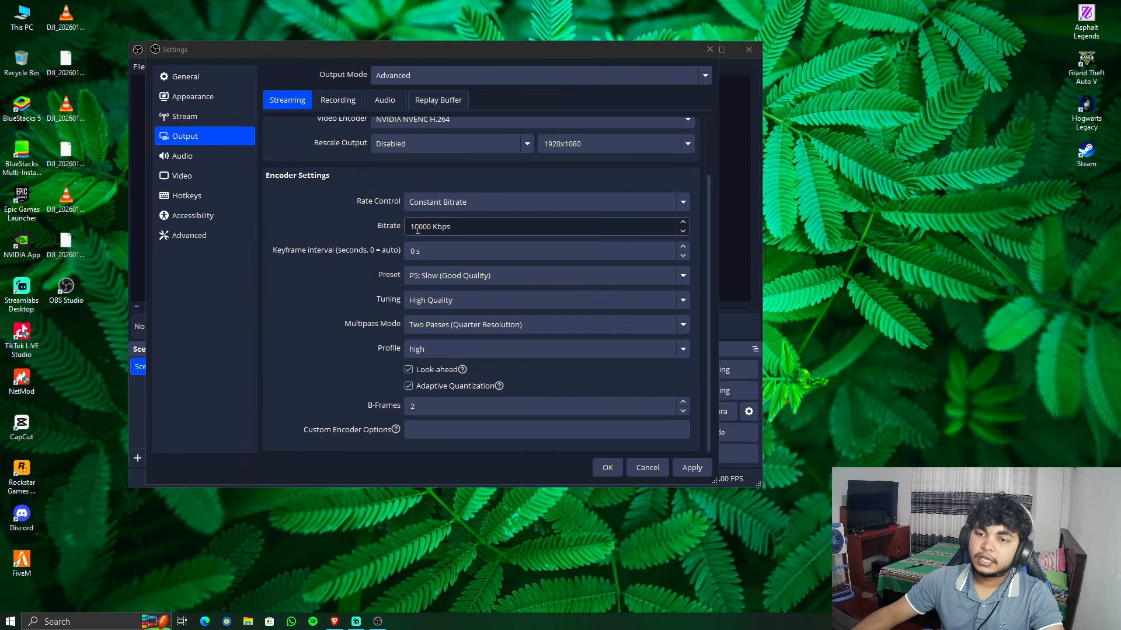
right_click(831, 246)
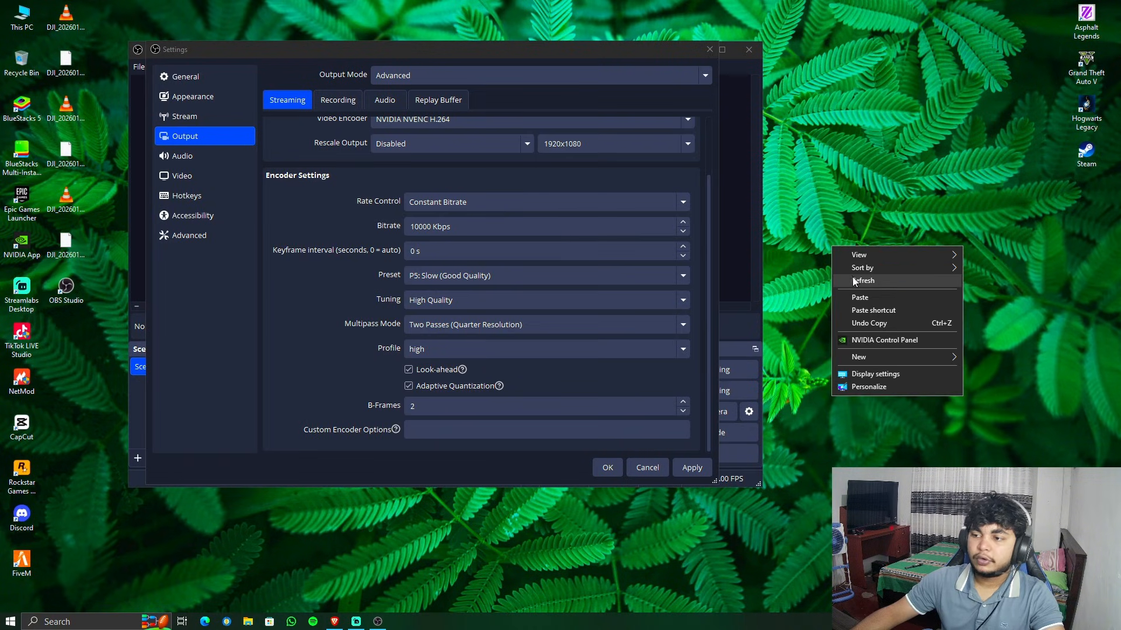
click(852, 278)
right_click(834, 234)
click(856, 269)
right_click(846, 254)
click(864, 285)
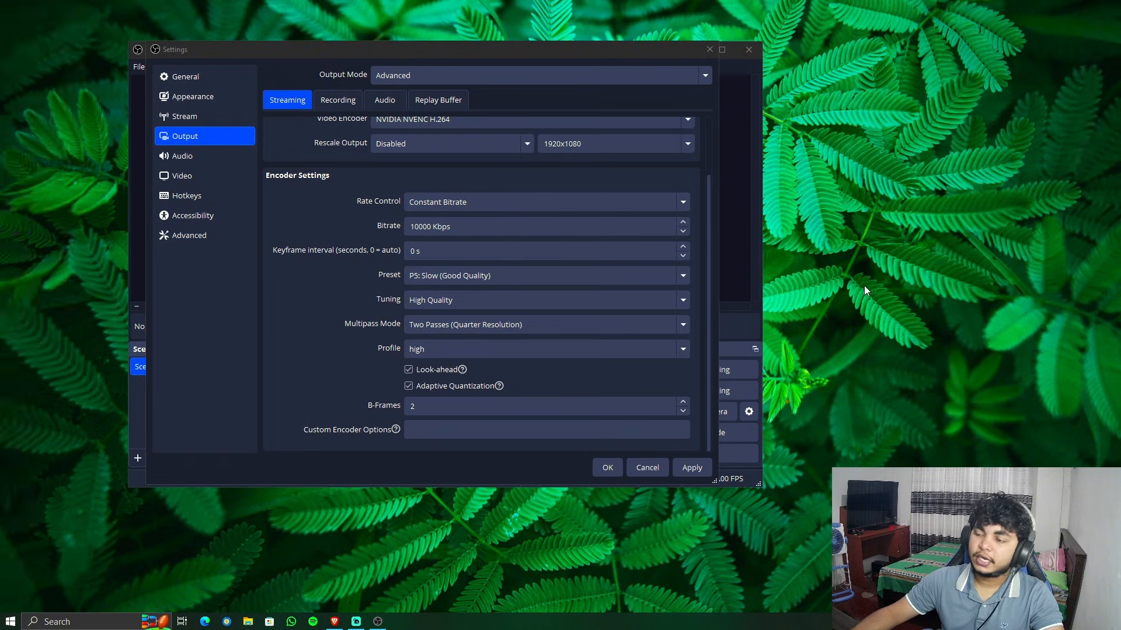
Set the streaming bitrate in the encoder settings to 3500 Kbps.
click(416, 228)
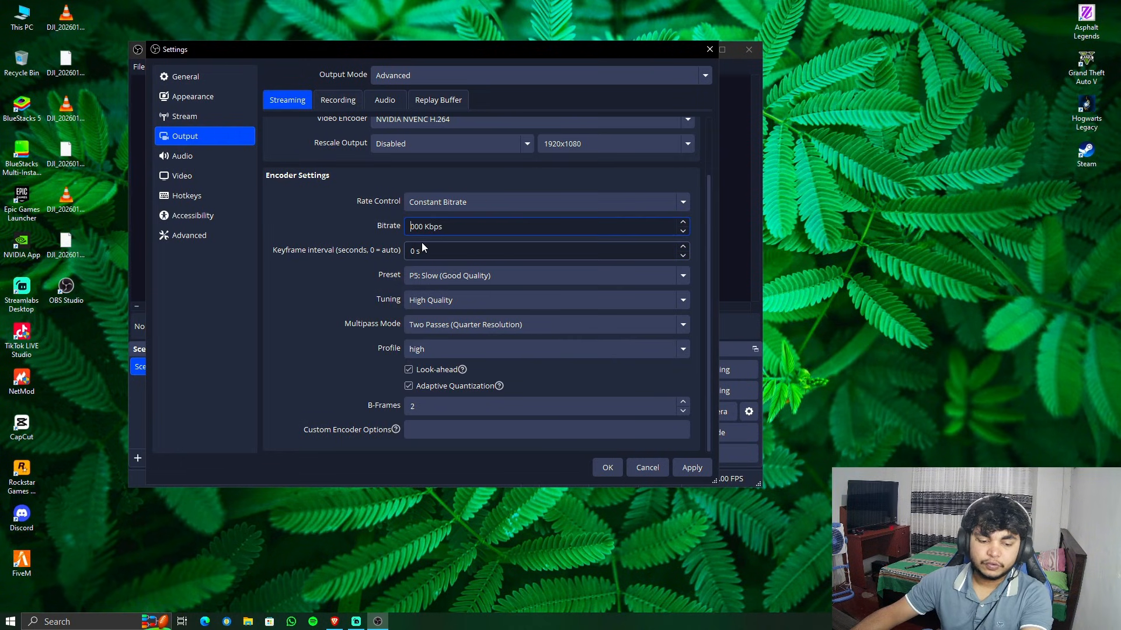
text(35)
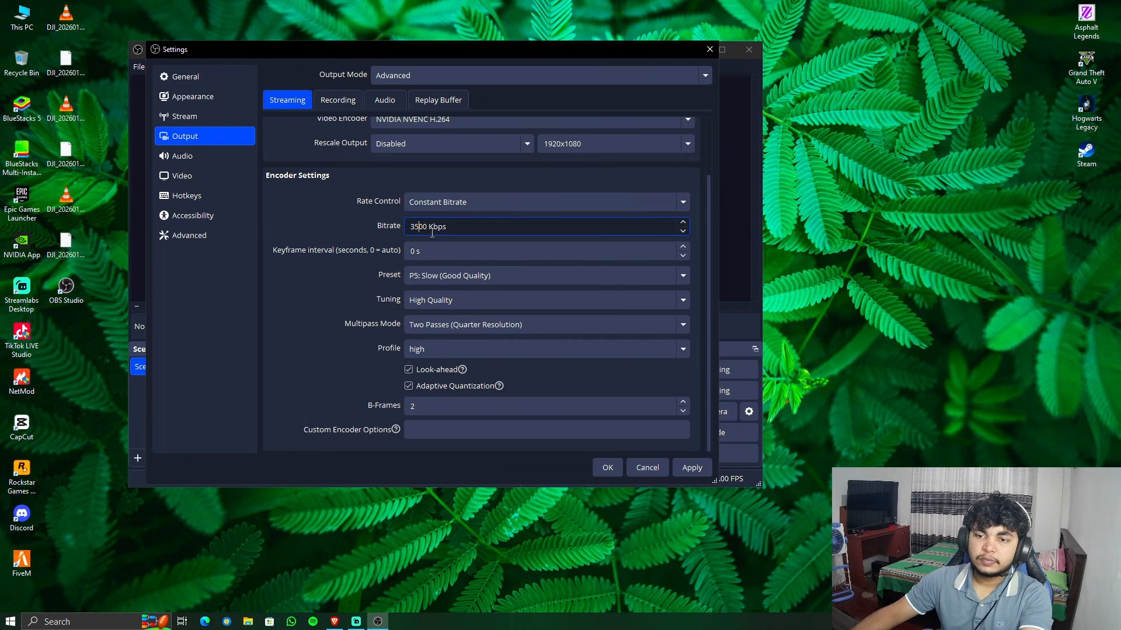
right_click(838, 225)
click(853, 254)
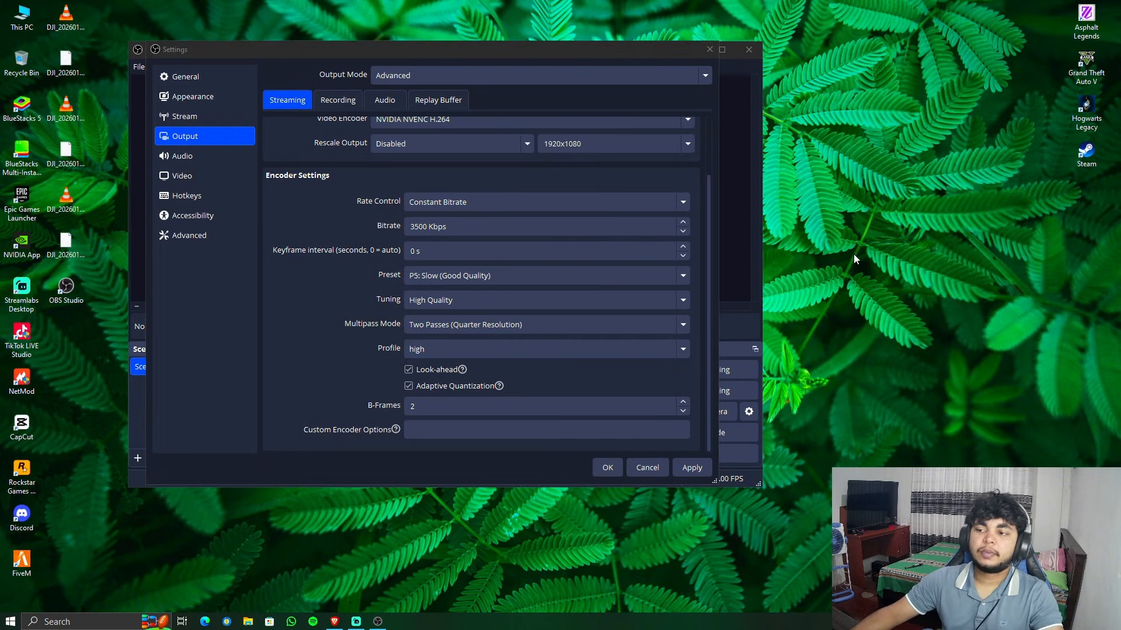
right_click(844, 228)
click(853, 263)
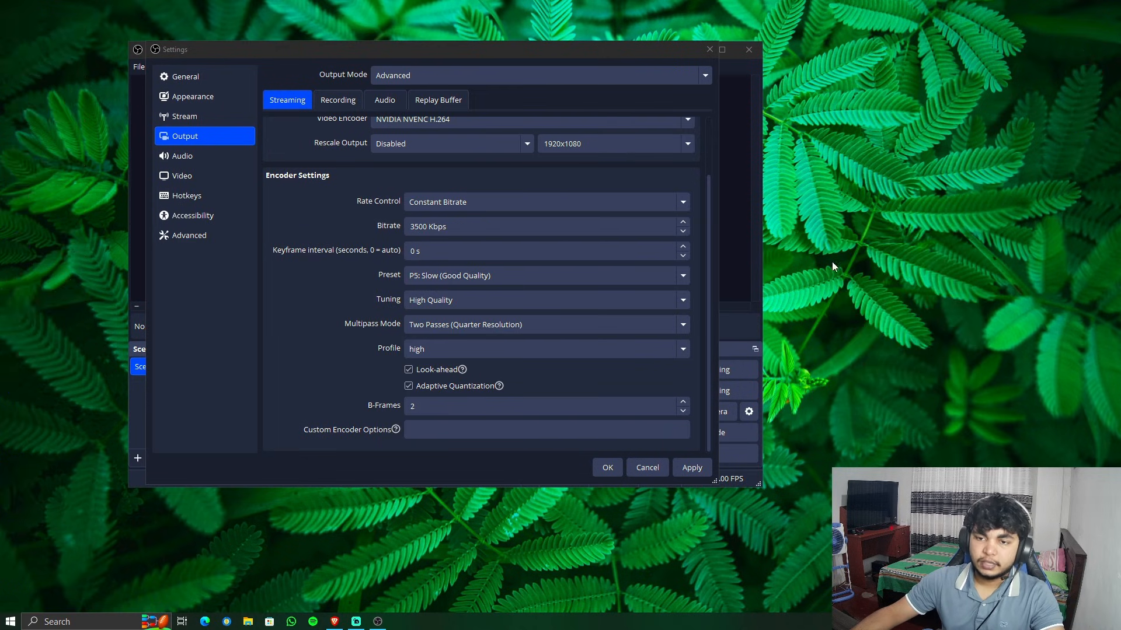
right_click(861, 232)
click(878, 263)
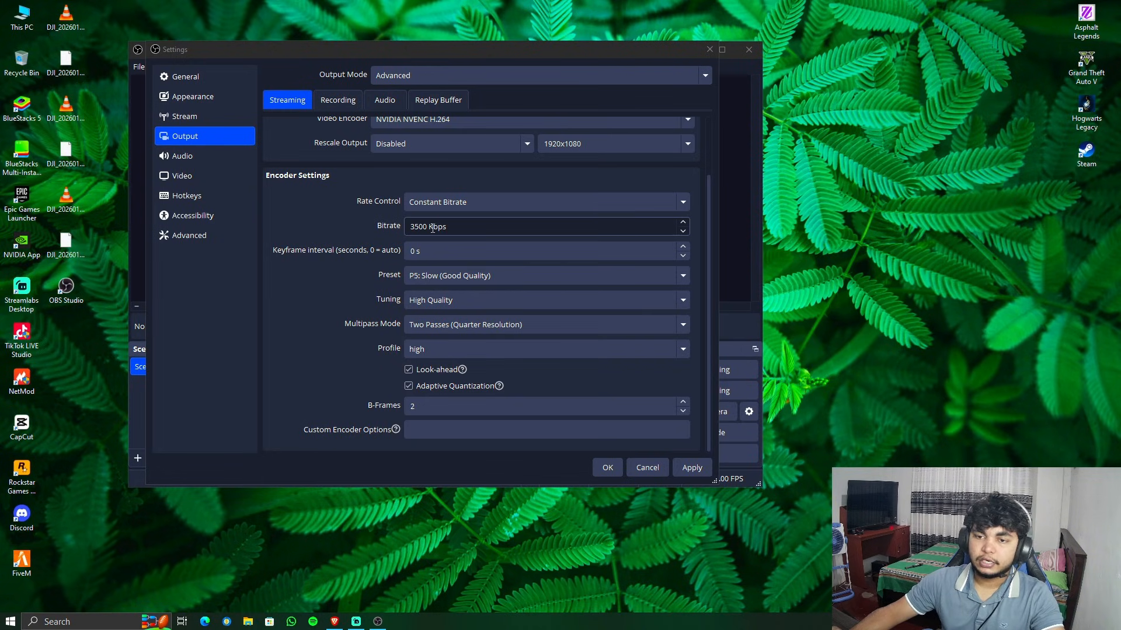
Set the encoder tuning to Low Latency and apply the streaming output settings.
click(433, 302)
click(370, 304)
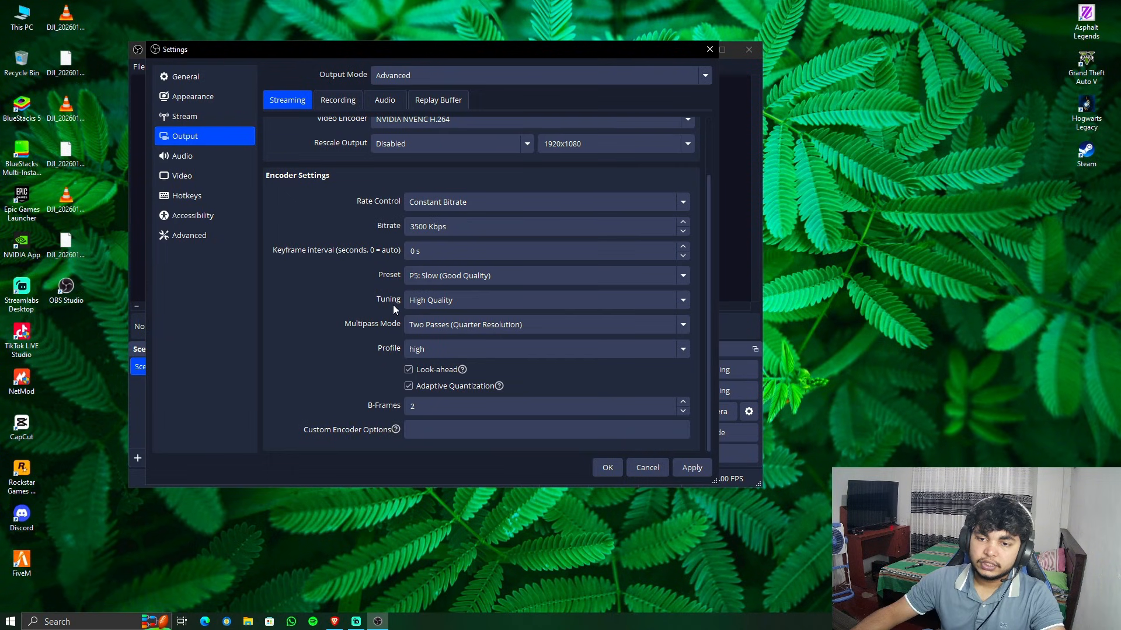
click(443, 303)
click(453, 337)
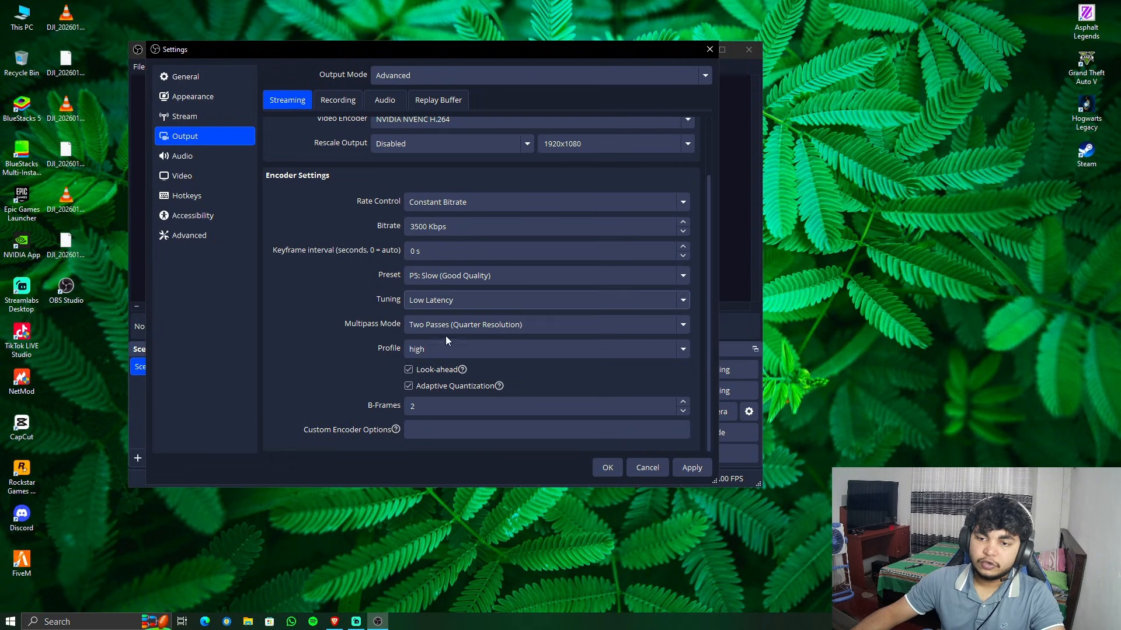
click(691, 469)
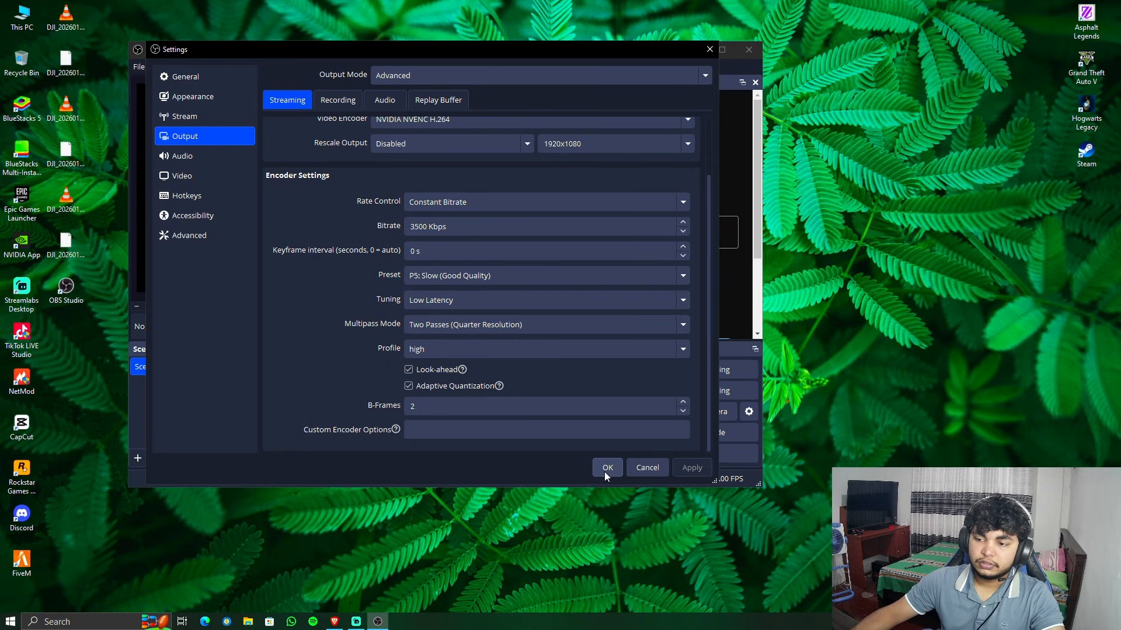
Set the recording type in the output settings to Custom Output (FFmpeg).
click(346, 102)
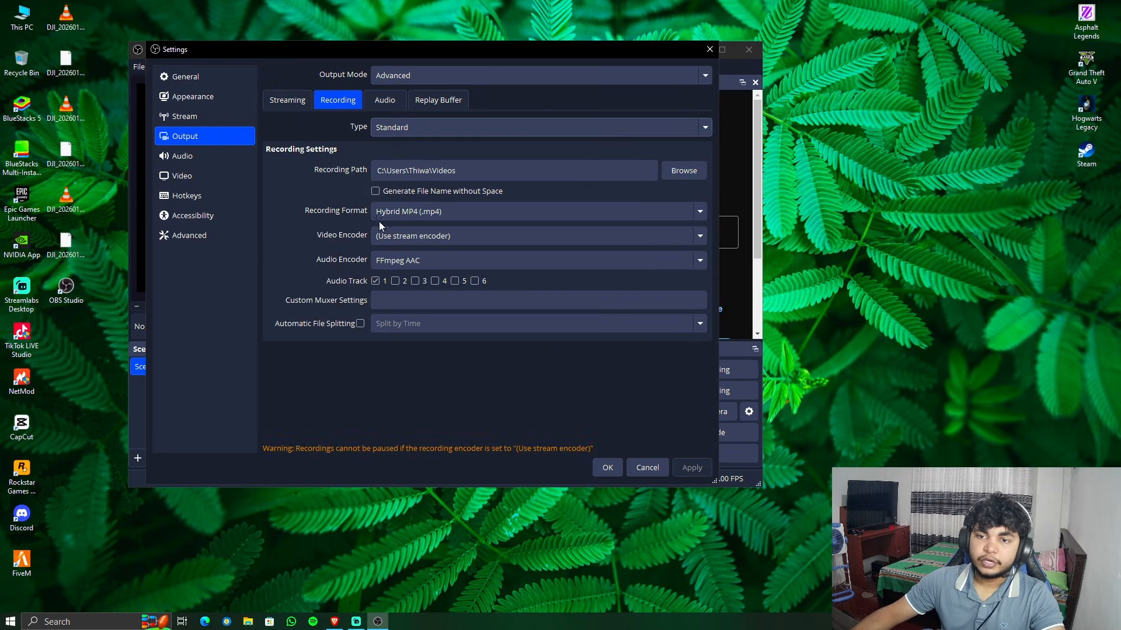
right_click(942, 125)
click(969, 165)
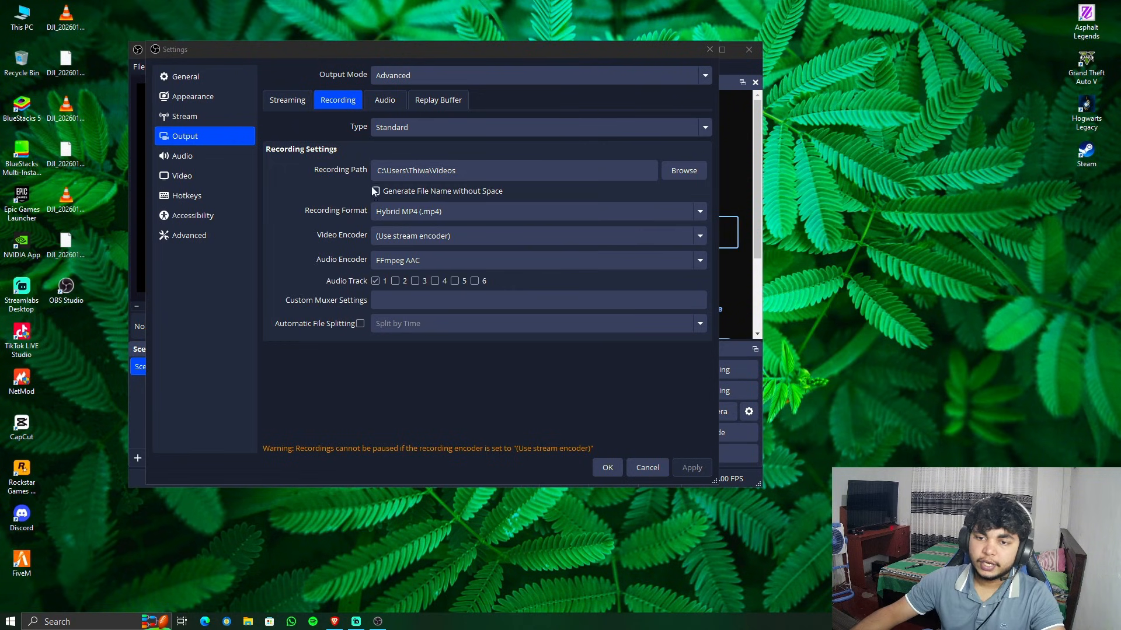
click(383, 129)
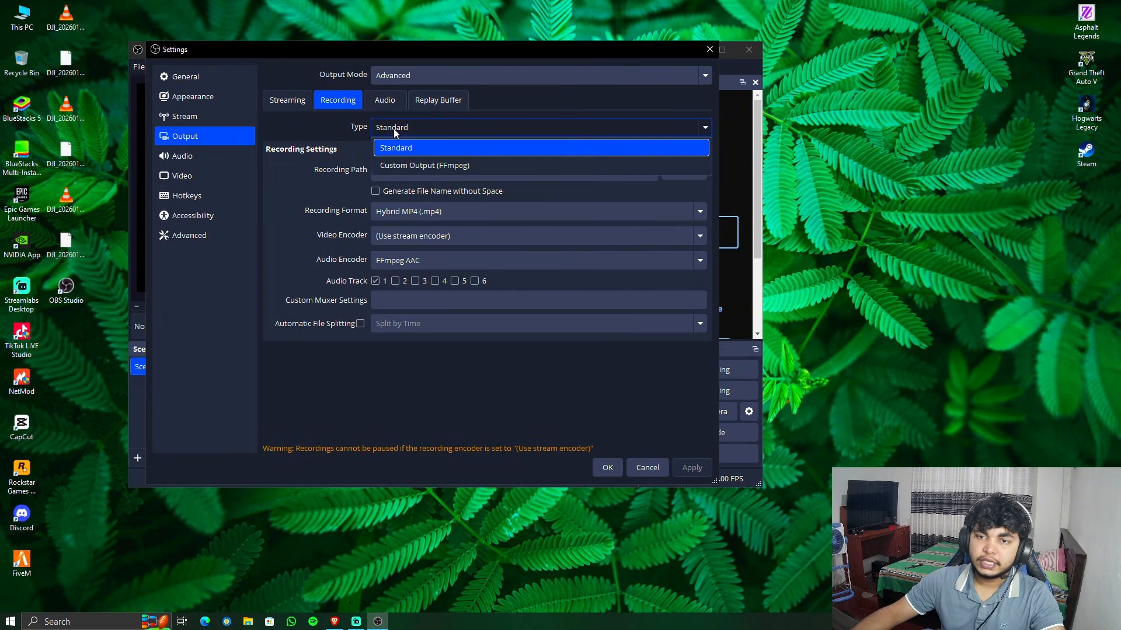
click(400, 167)
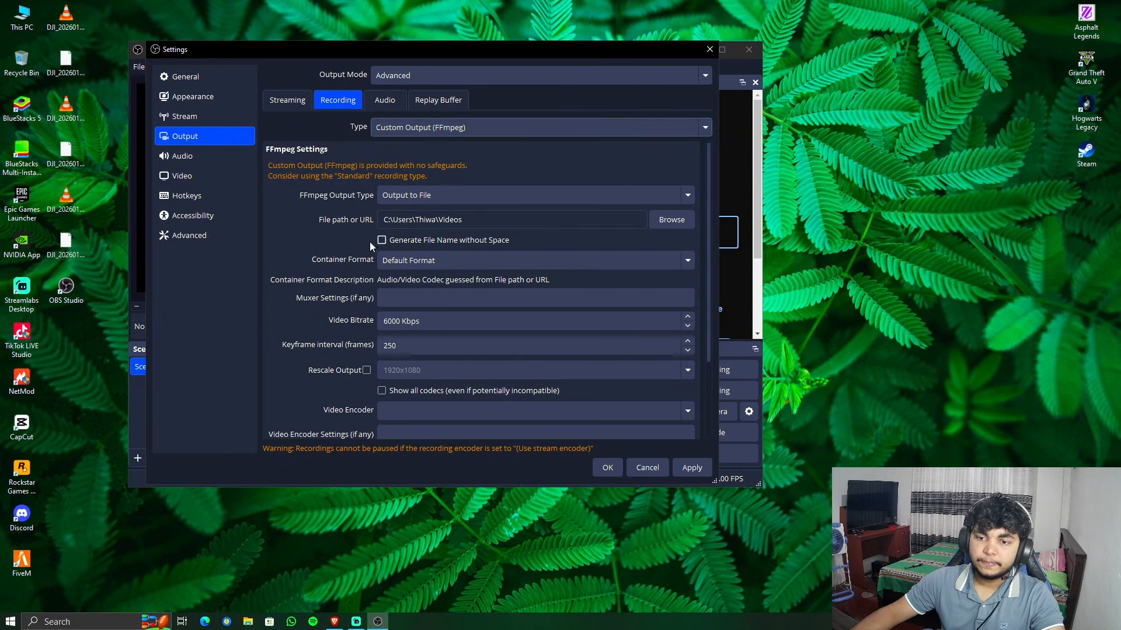
Set the video bitrate for the FFmpeg recording output to 10000 Kbps.
scroll(312, 232, down, 2)
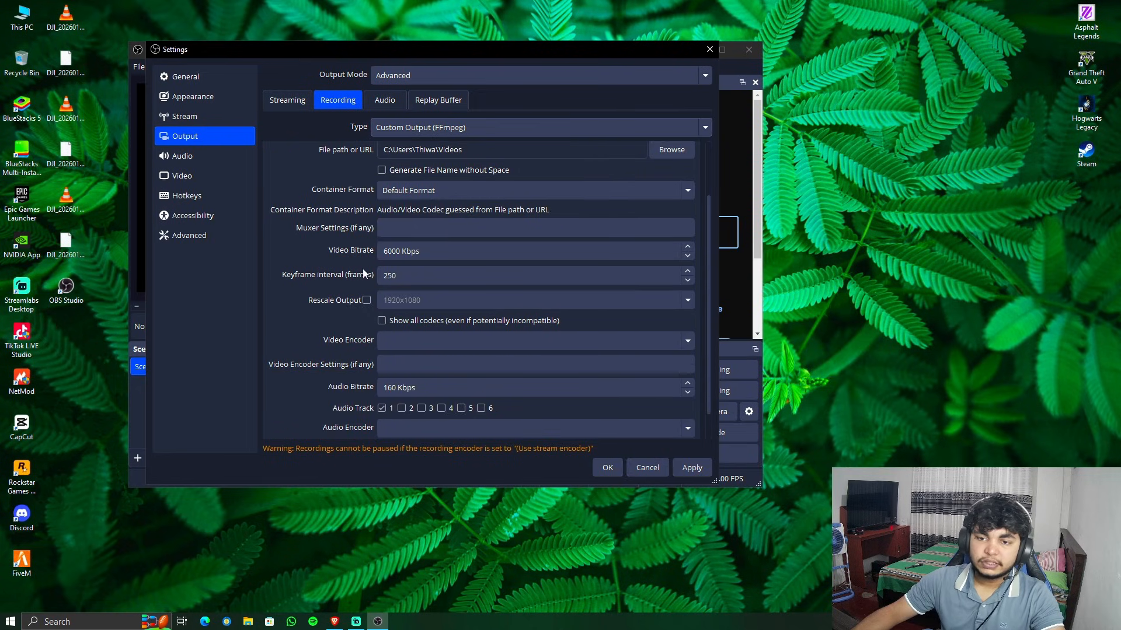
click(389, 252)
double_click(390, 252)
key(BackSpace)
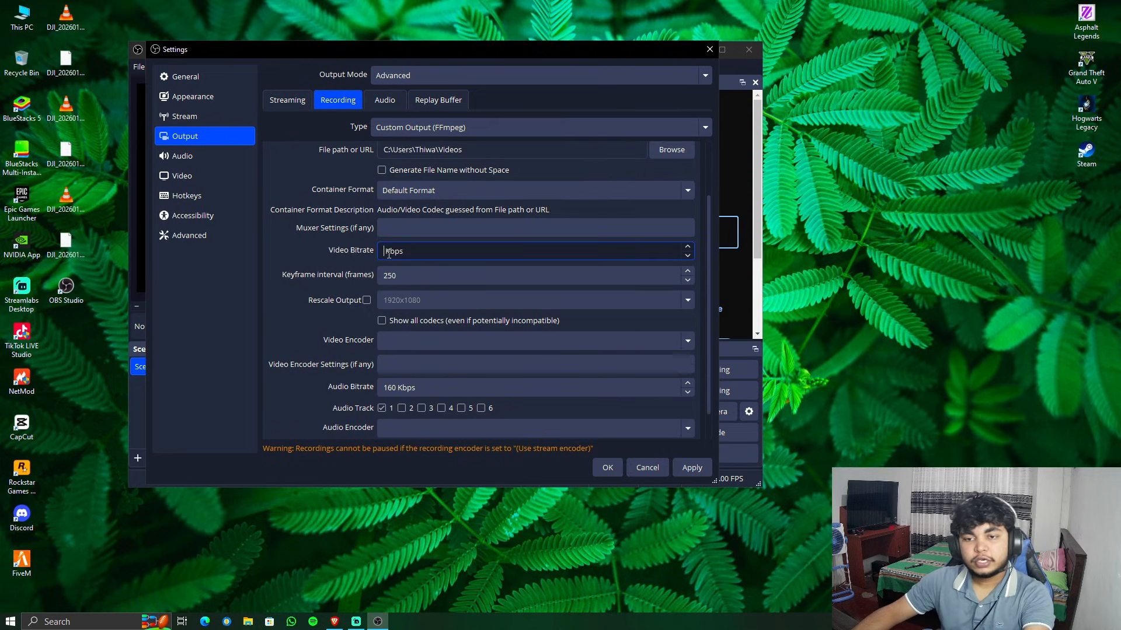
text(10000)
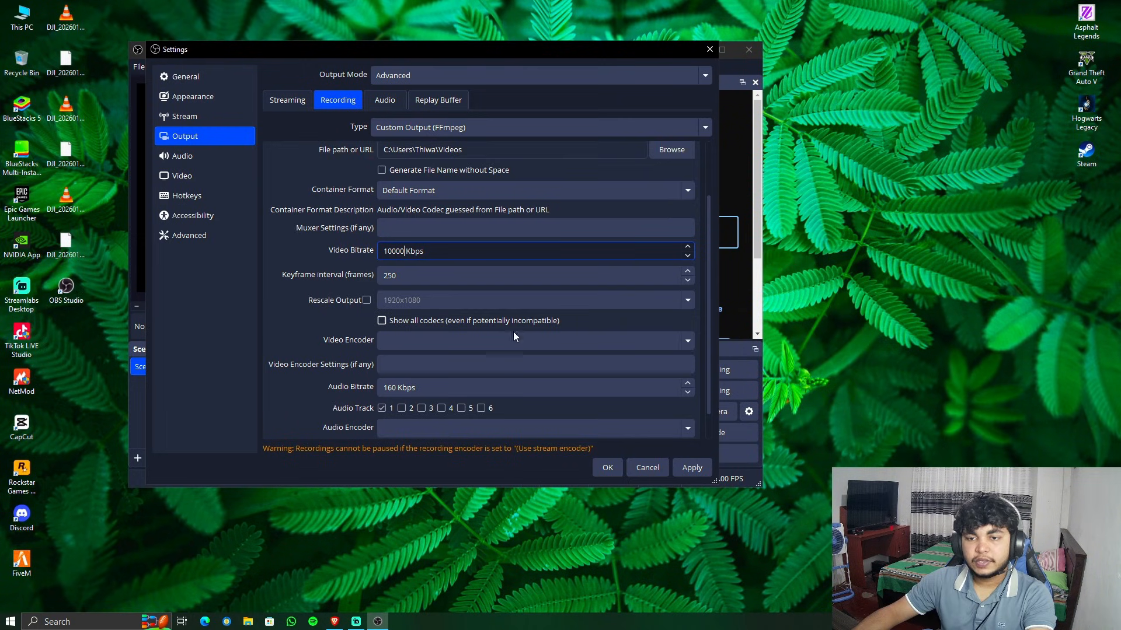
click(366, 300)
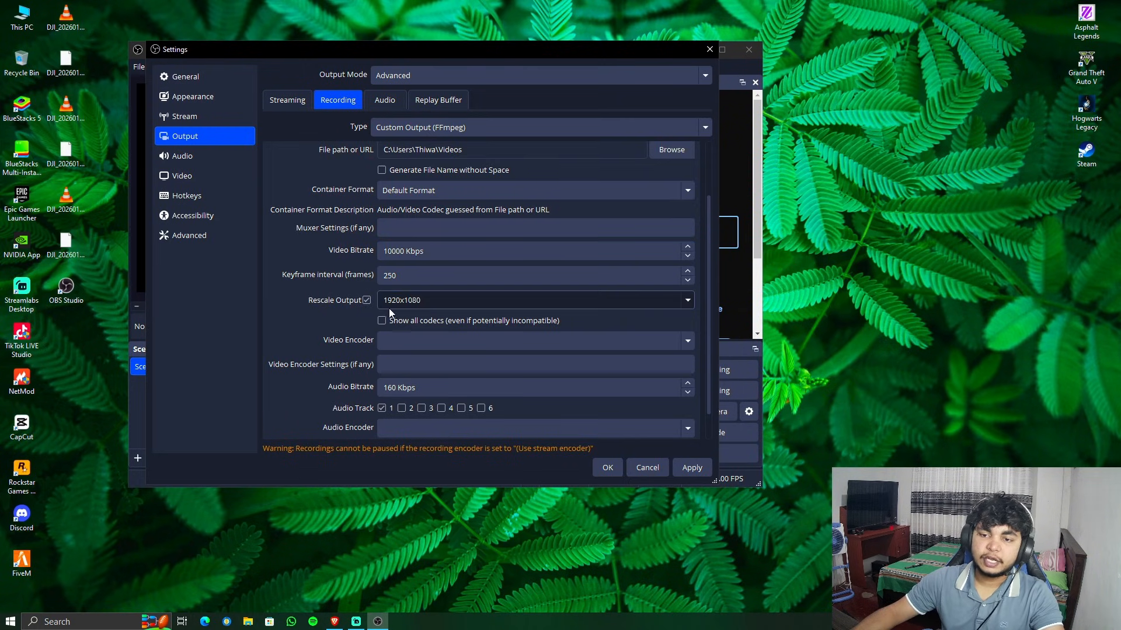
click(687, 300)
click(473, 299)
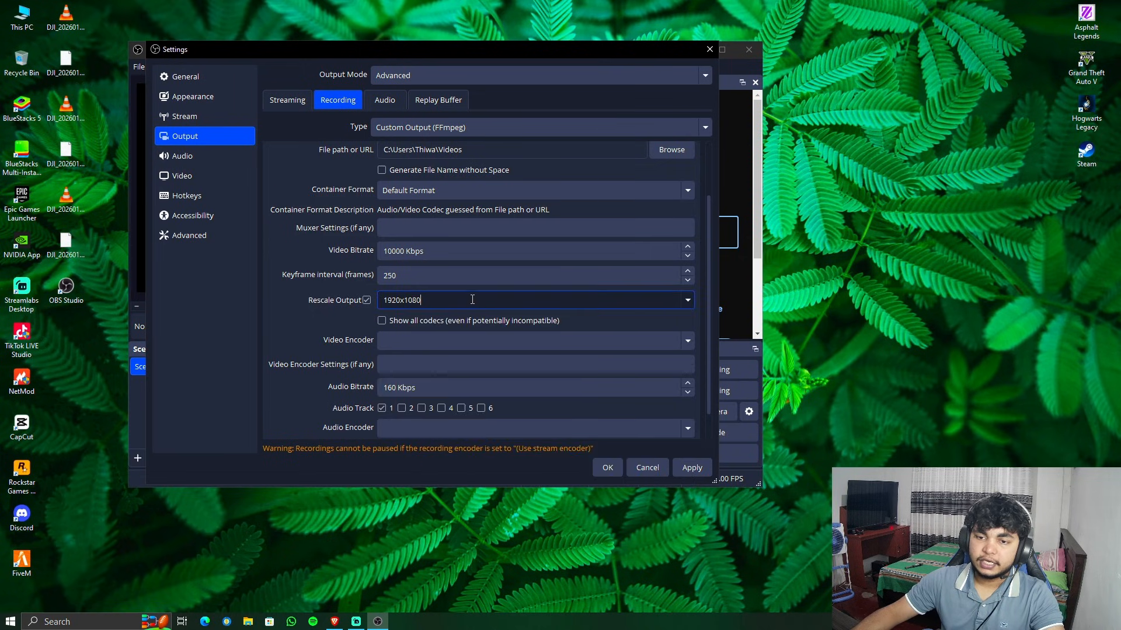
click(687, 301)
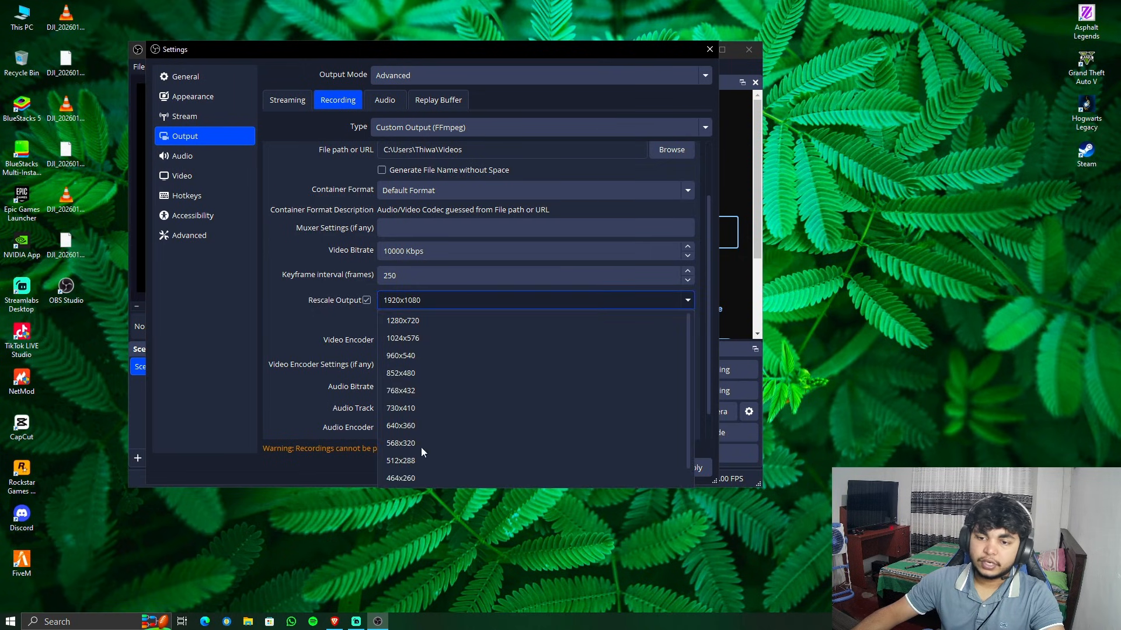
click(687, 302)
click(368, 300)
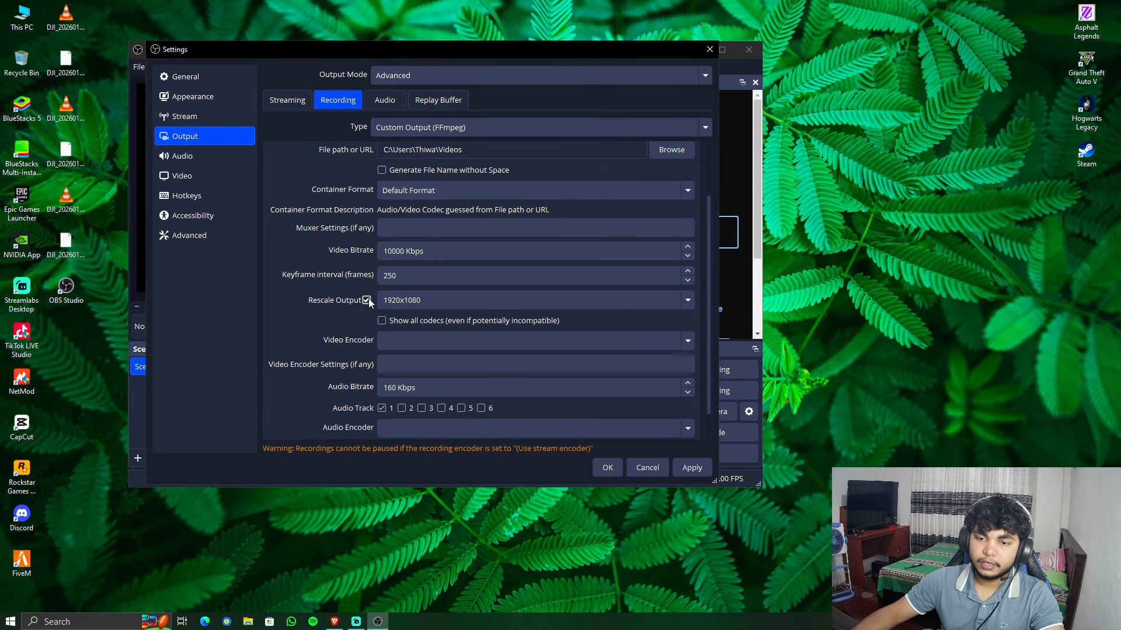
Check the remaining FFmpeg recording options and apply the recording output settings.
scroll(344, 348, down, 1)
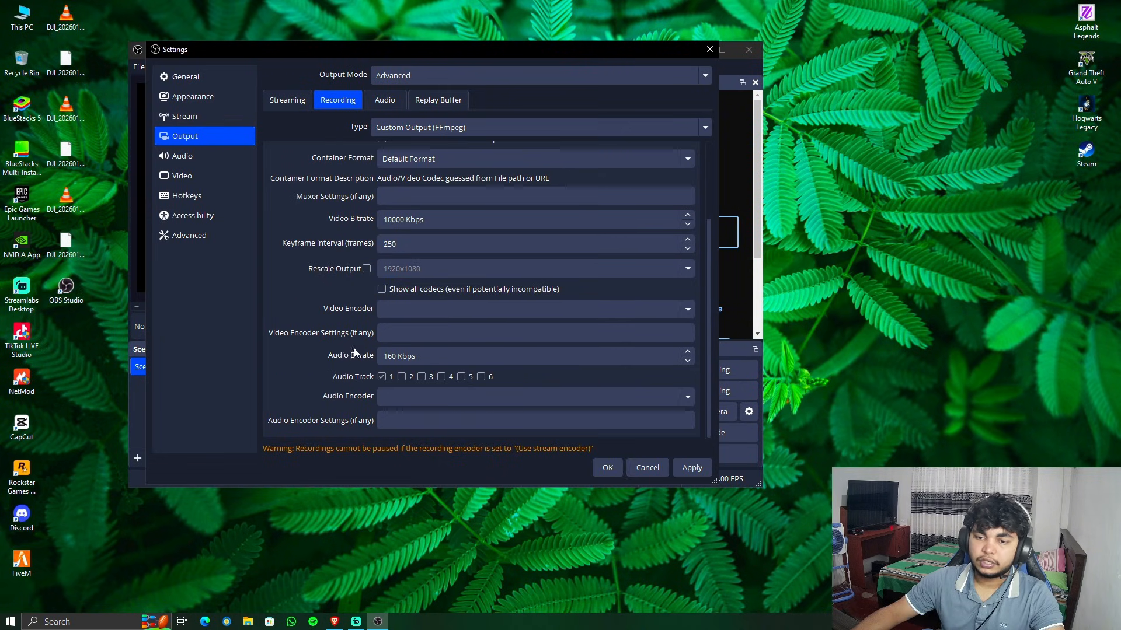
scroll(307, 325, up, 3)
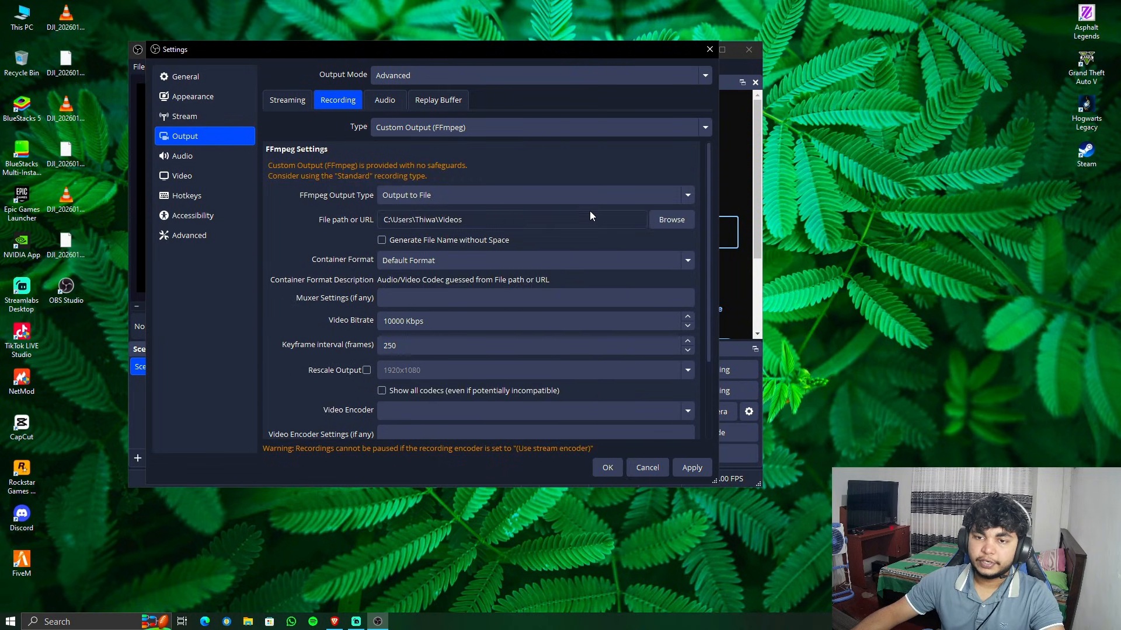
click(691, 467)
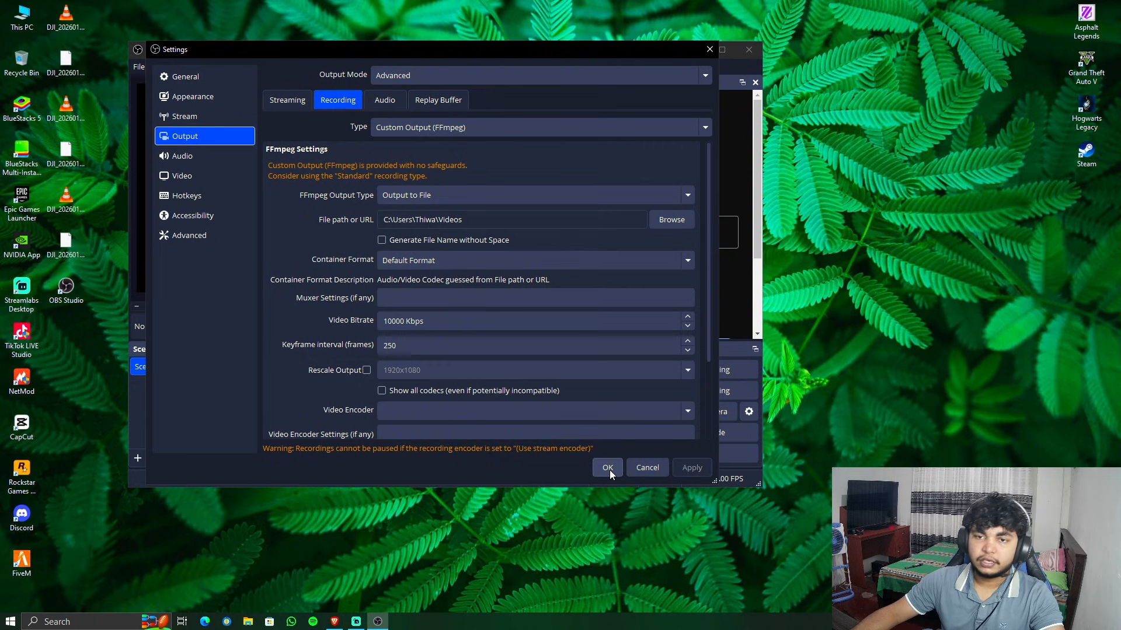
click(386, 102)
click(338, 101)
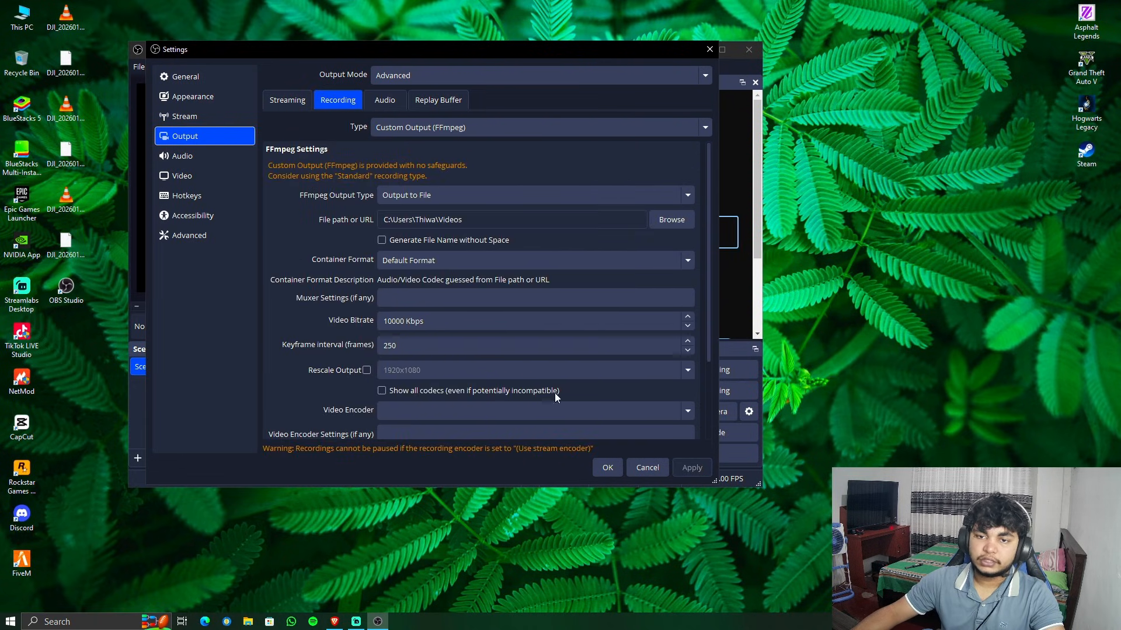
Set both the base canvas resolution and the output scaled resolution in the video settings to 1920x1080.
click(202, 155)
click(227, 175)
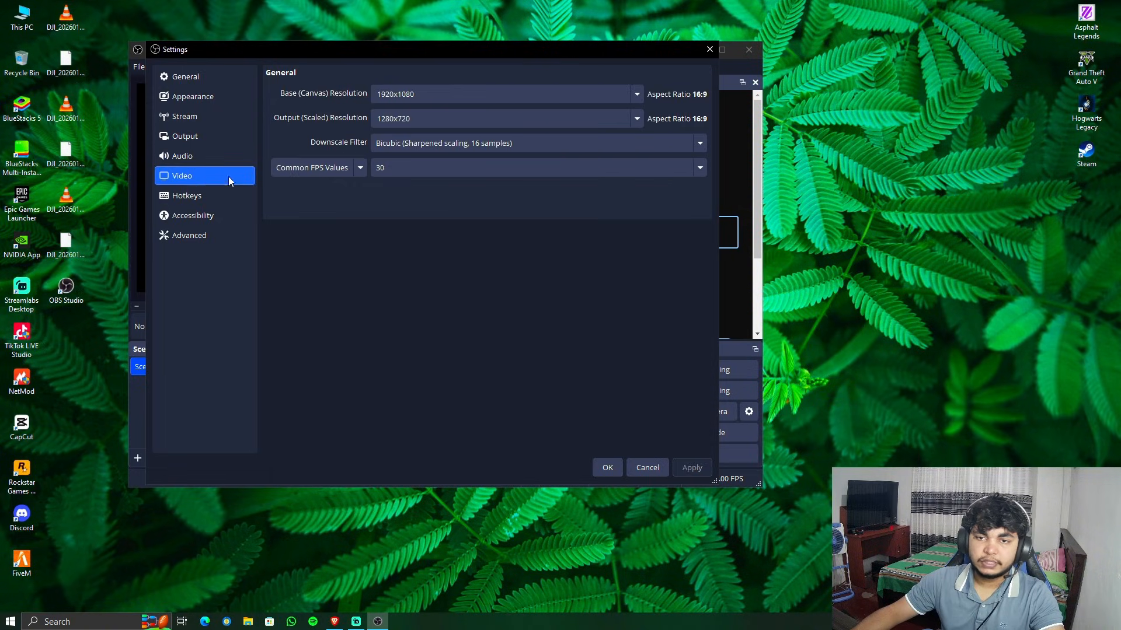
click(478, 92)
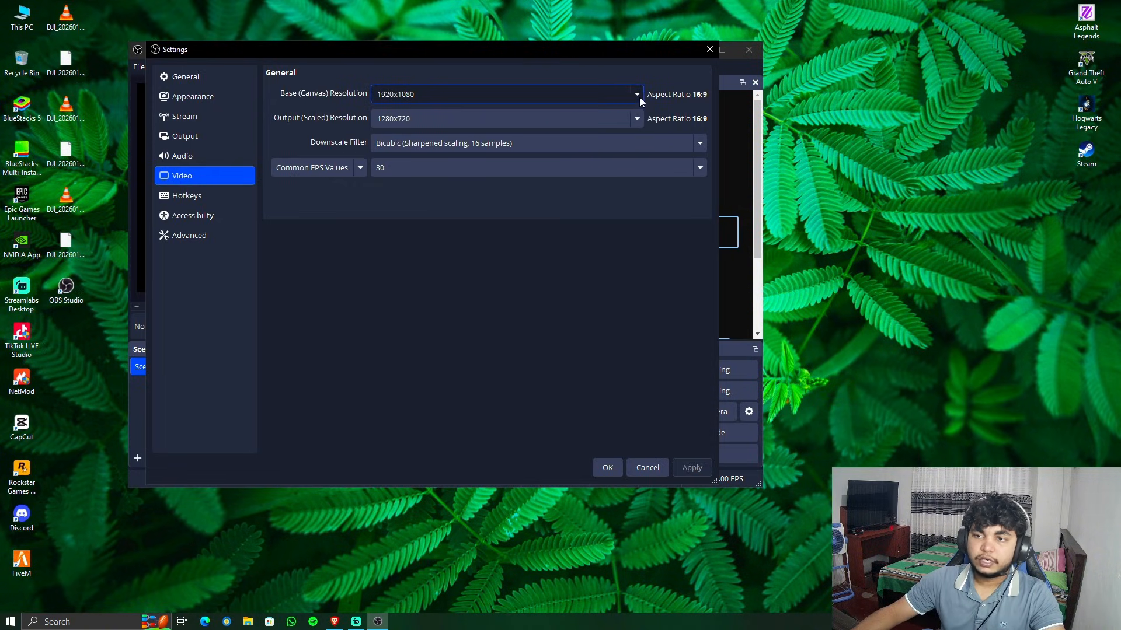
click(638, 95)
click(475, 92)
click(635, 96)
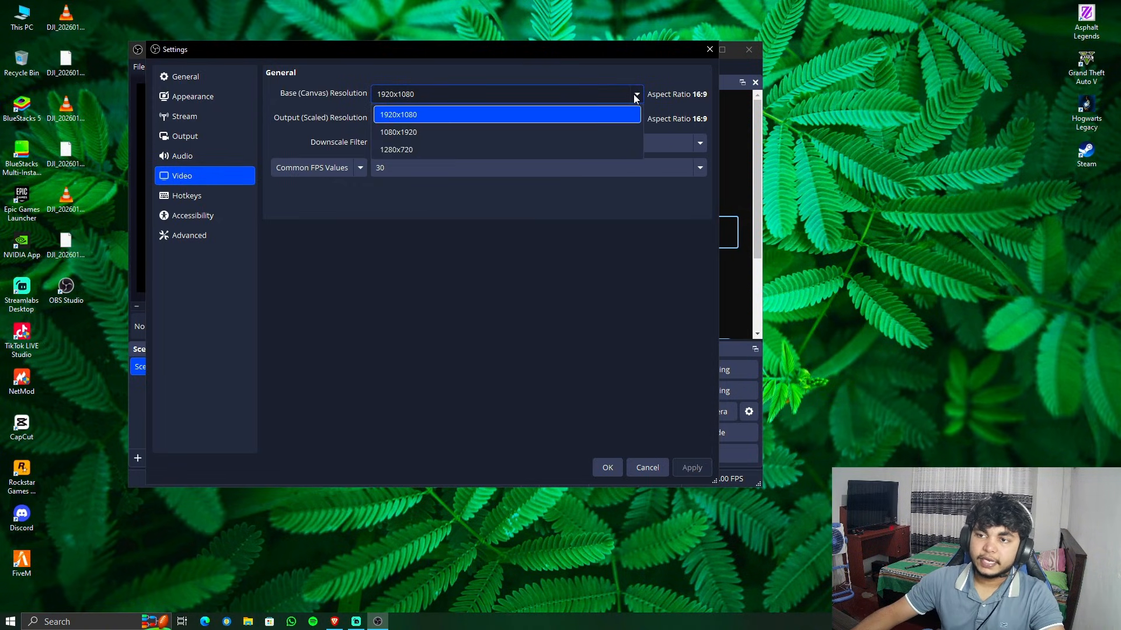
click(412, 108)
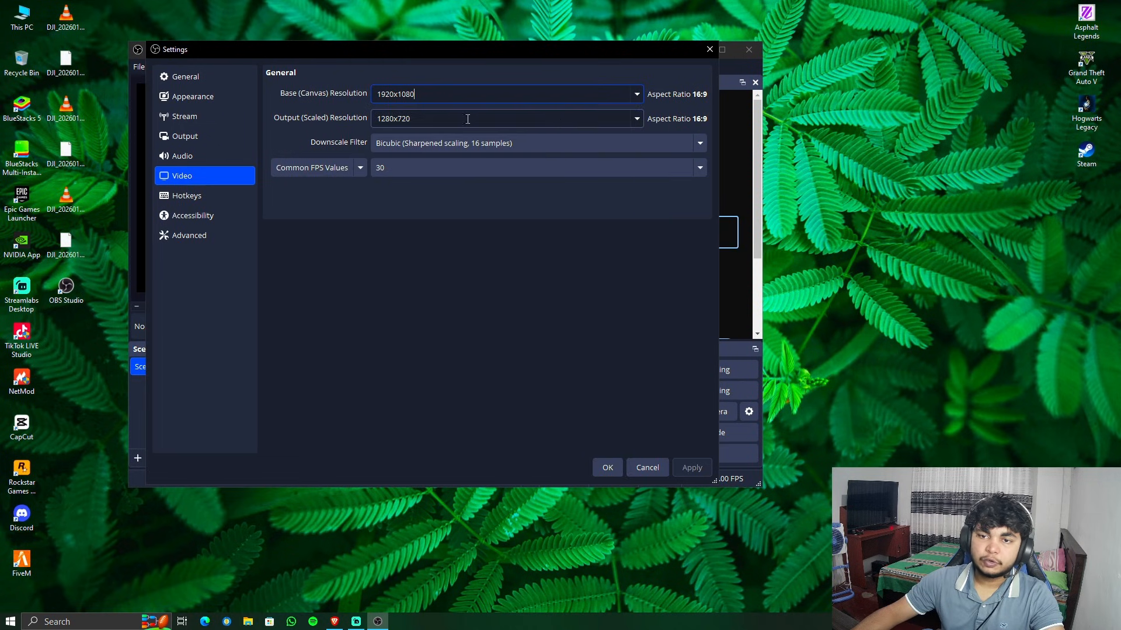
click(638, 119)
click(436, 138)
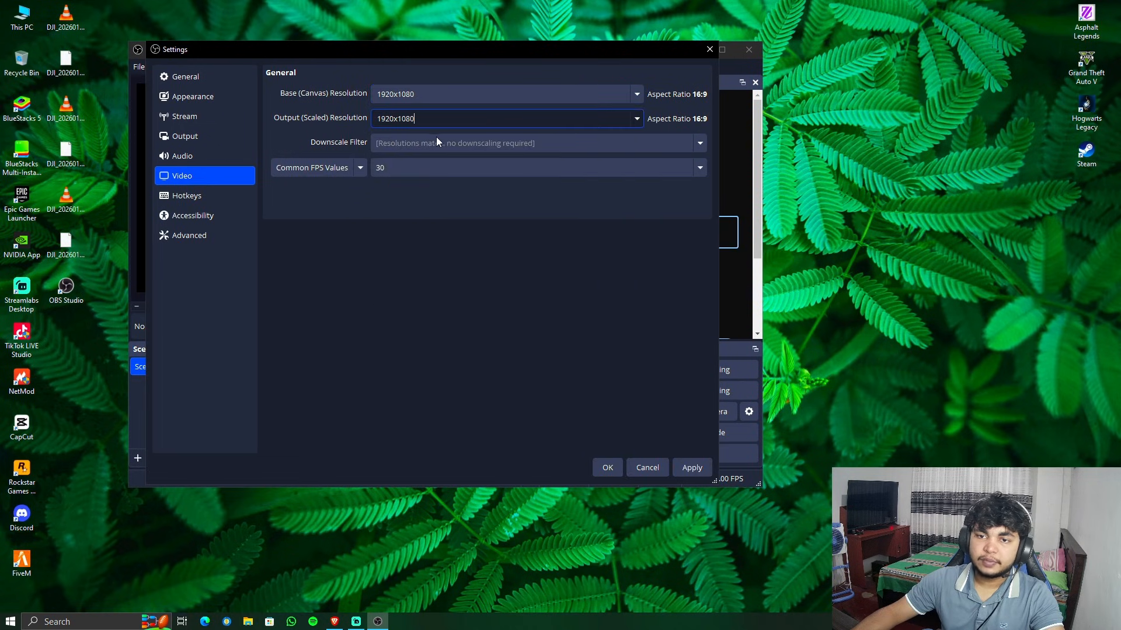
Set the common FPS value in the video settings to 60.
click(402, 170)
click(422, 344)
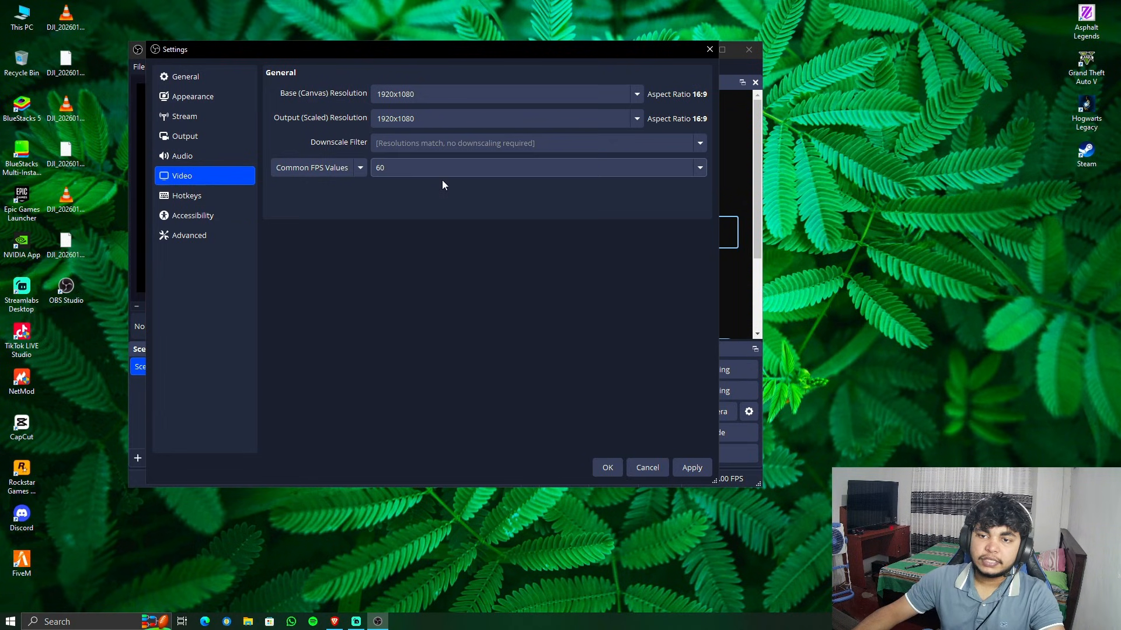
click(442, 170)
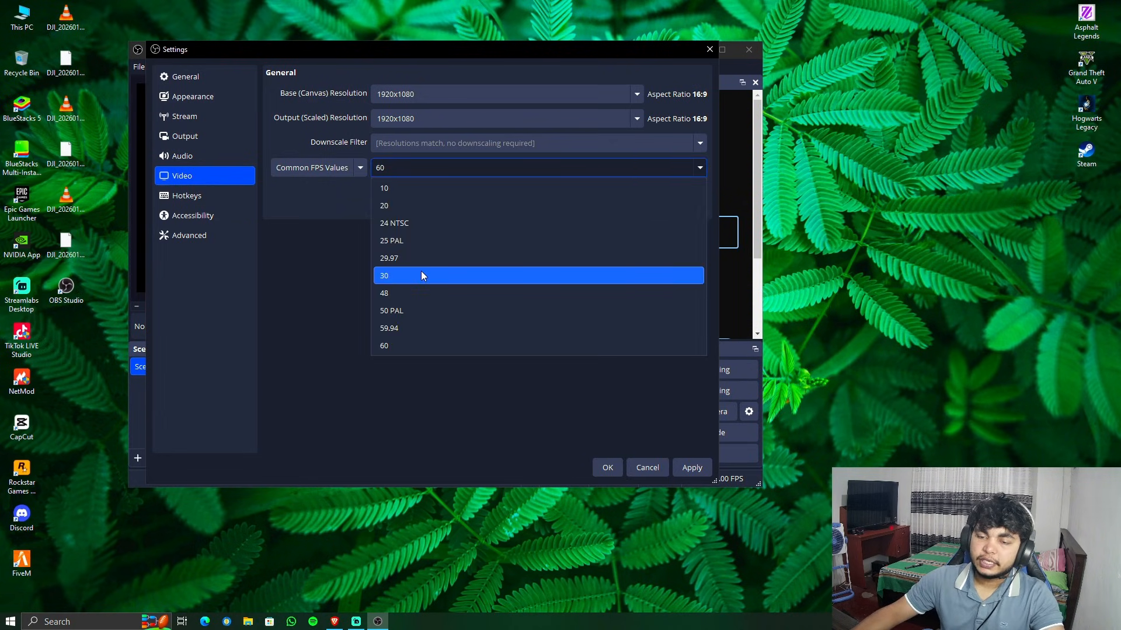
click(391, 347)
right_click(836, 176)
click(859, 210)
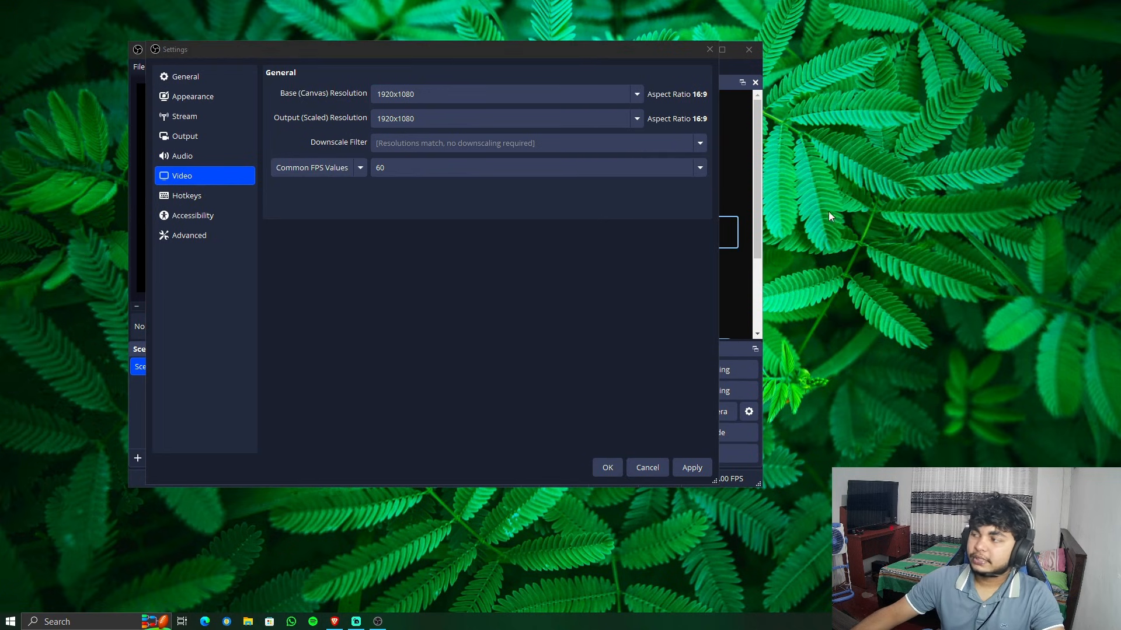
Switch the common FPS value between 30 and 60, leave it at 60 and apply the video settings.
click(480, 171)
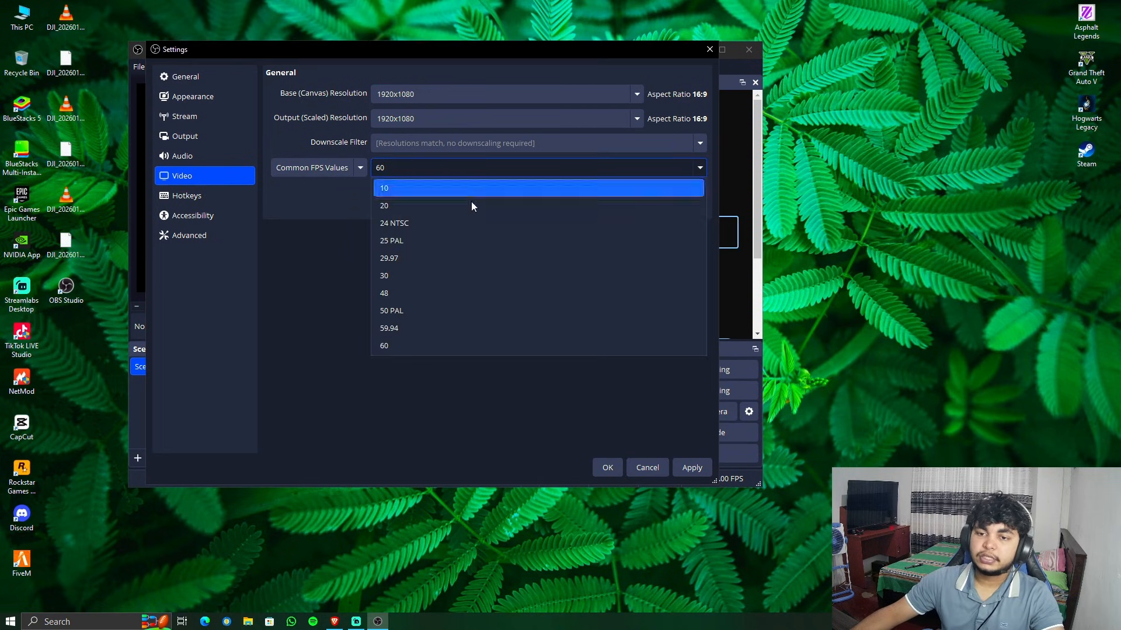
click(432, 276)
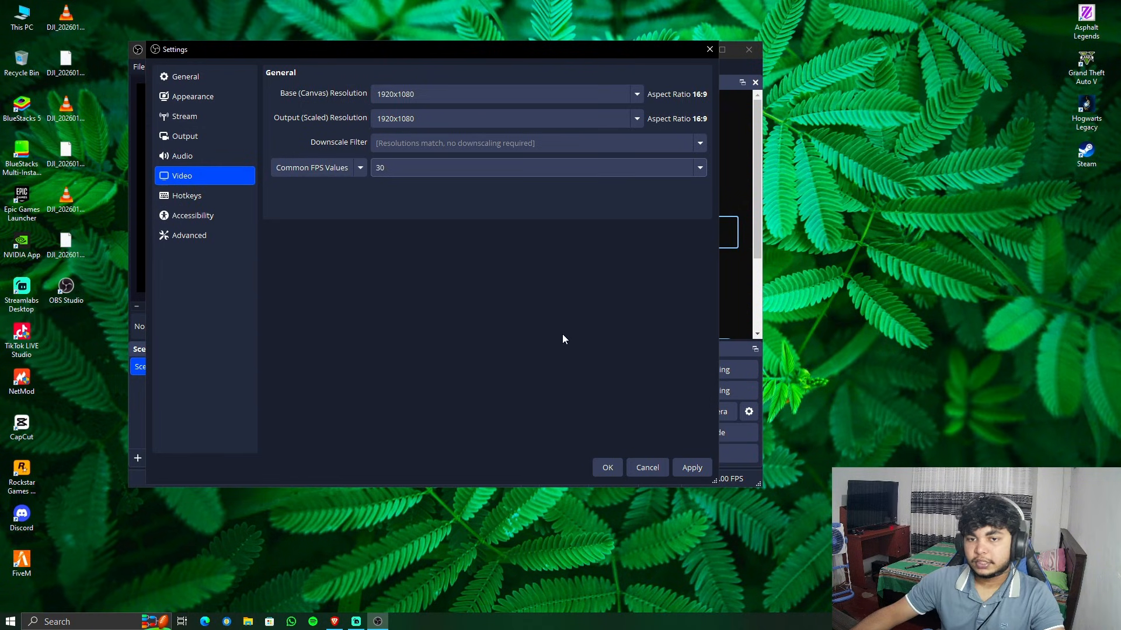
click(428, 170)
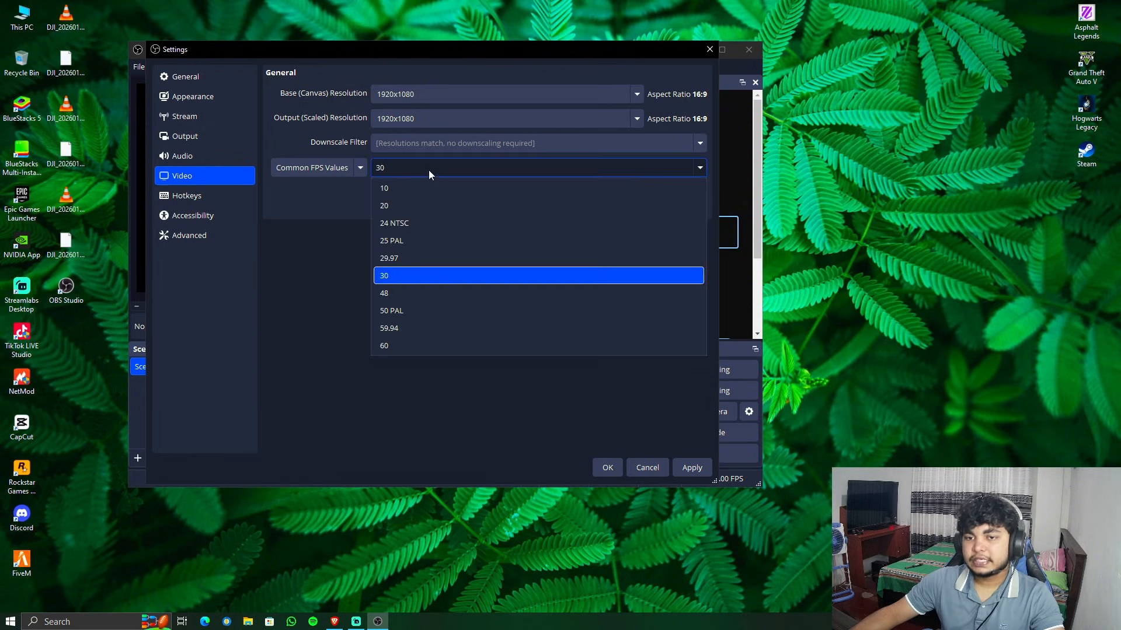
click(407, 345)
click(421, 174)
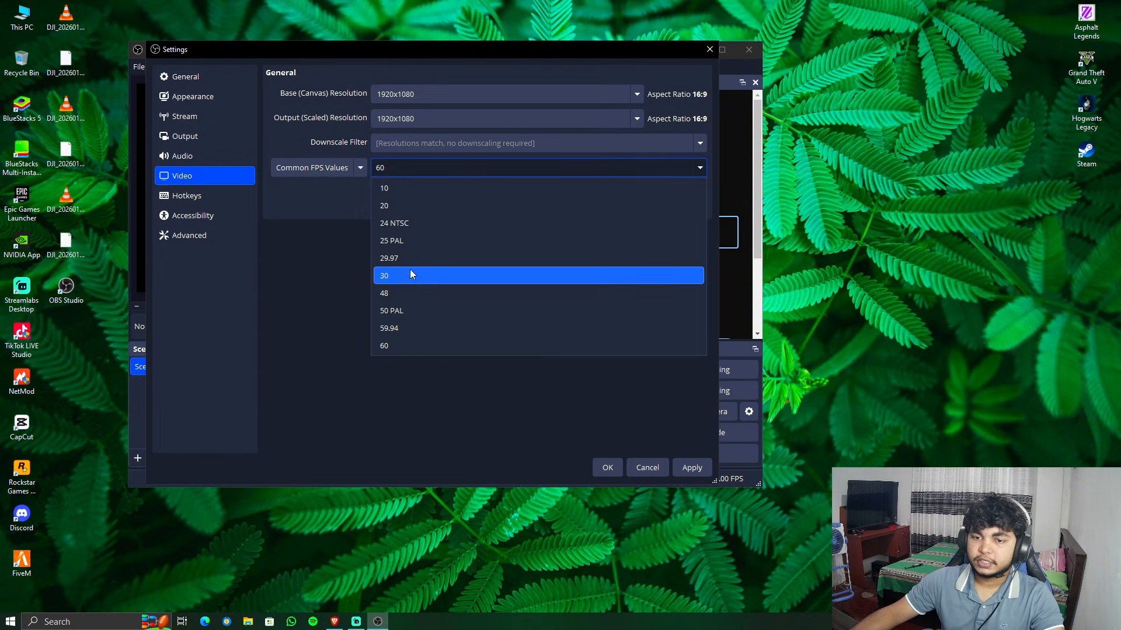
click(410, 275)
click(430, 171)
click(393, 344)
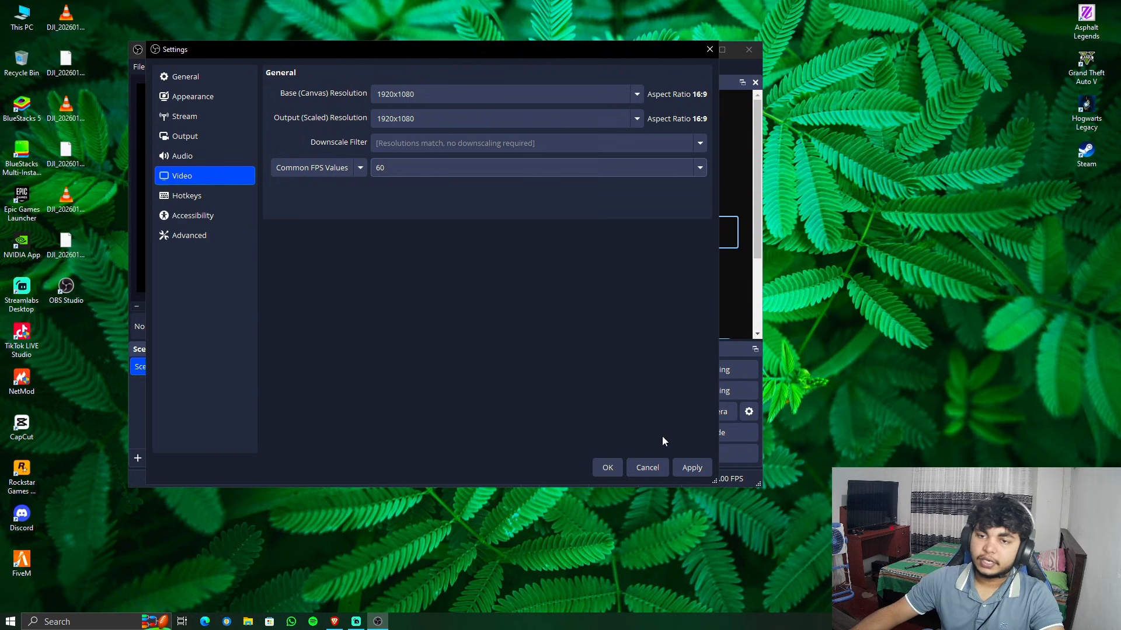
click(691, 468)
click(219, 198)
click(221, 215)
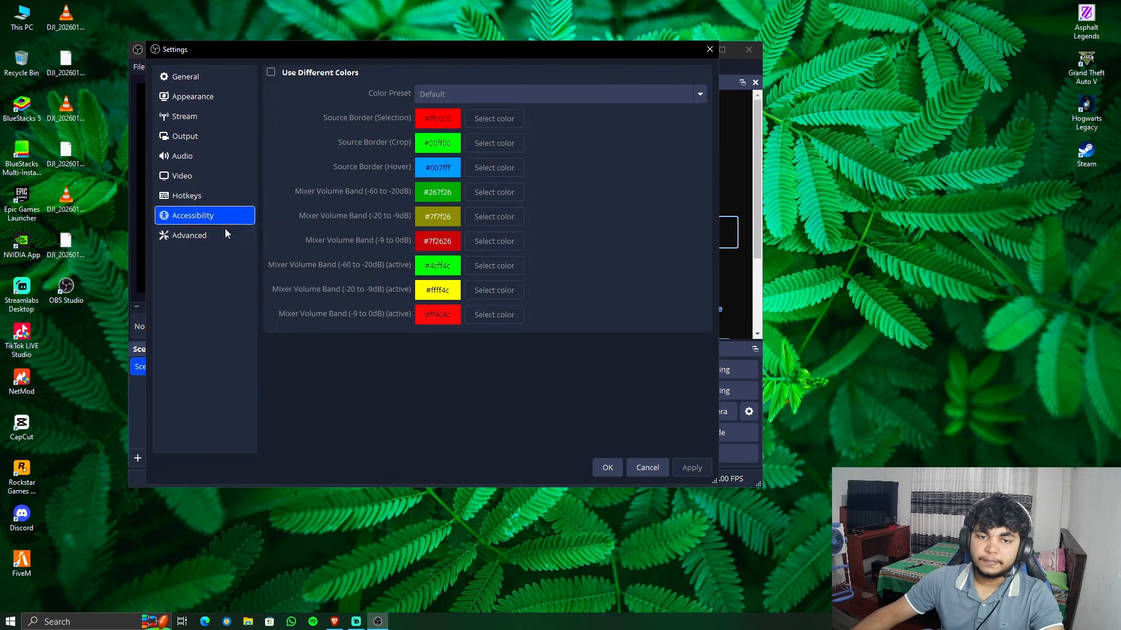
click(227, 236)
scroll(308, 260, down, 5)
scroll(308, 260, up, 5)
Set the common FPS value in the video settings to 30 and apply the change.
click(201, 178)
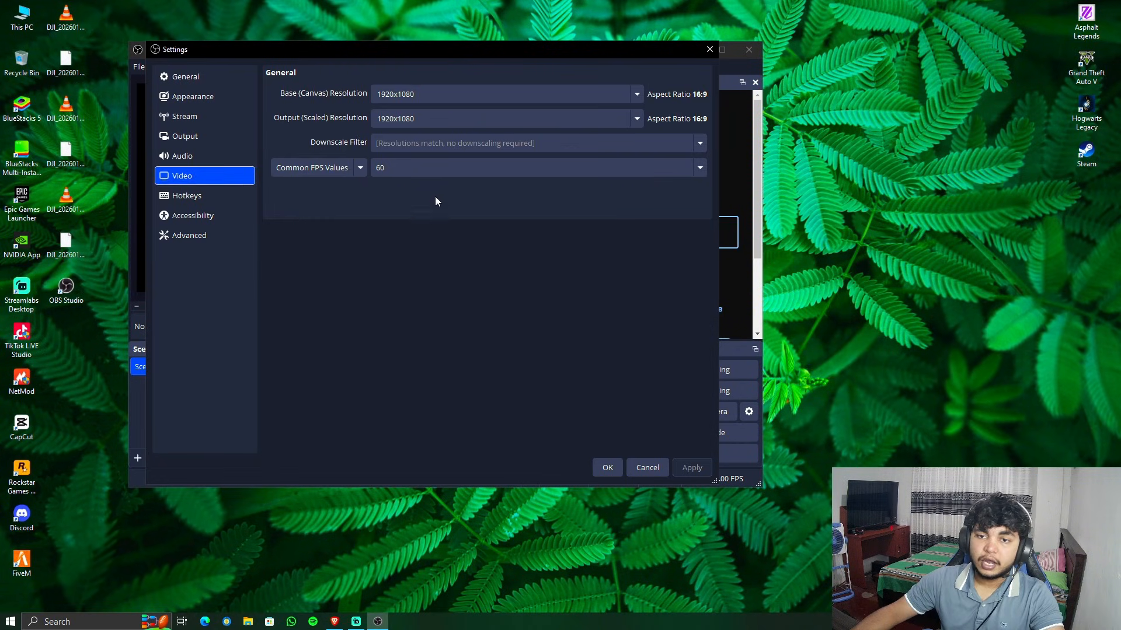
click(444, 170)
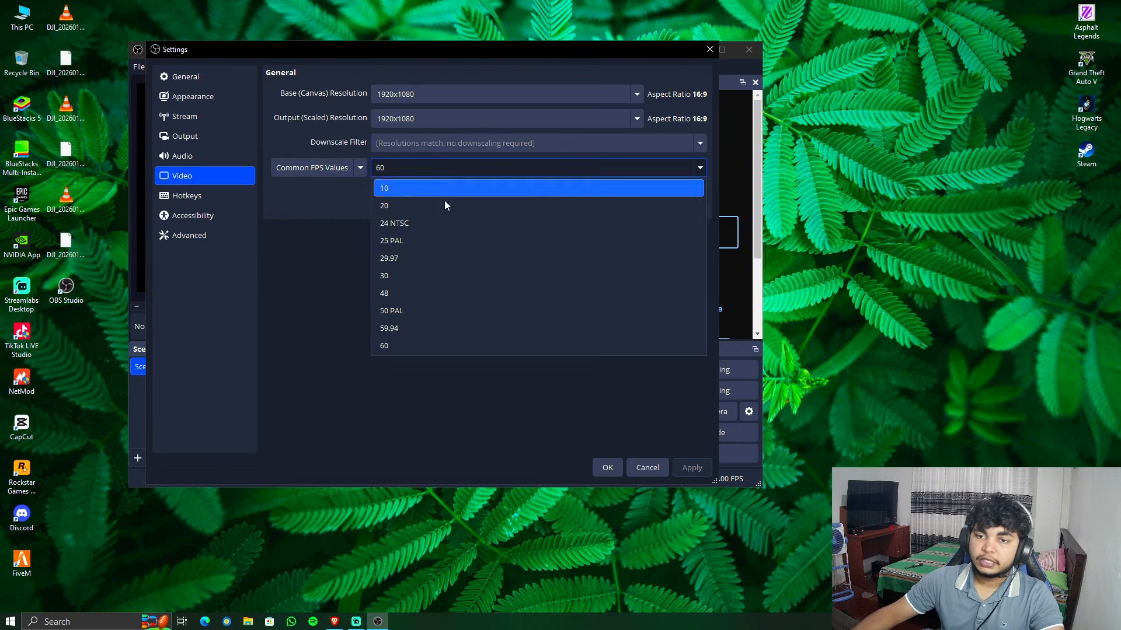
click(407, 278)
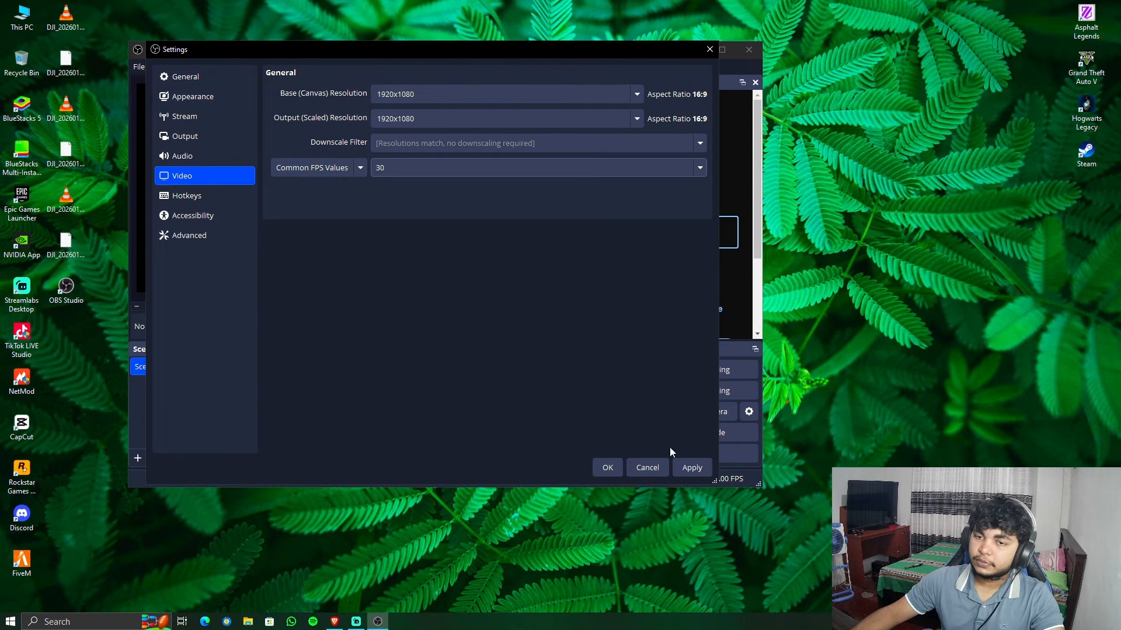
click(692, 467)
Confirm and close the settings dialog, and maximize the main OBS window.
drag(509, 47, 425, 52)
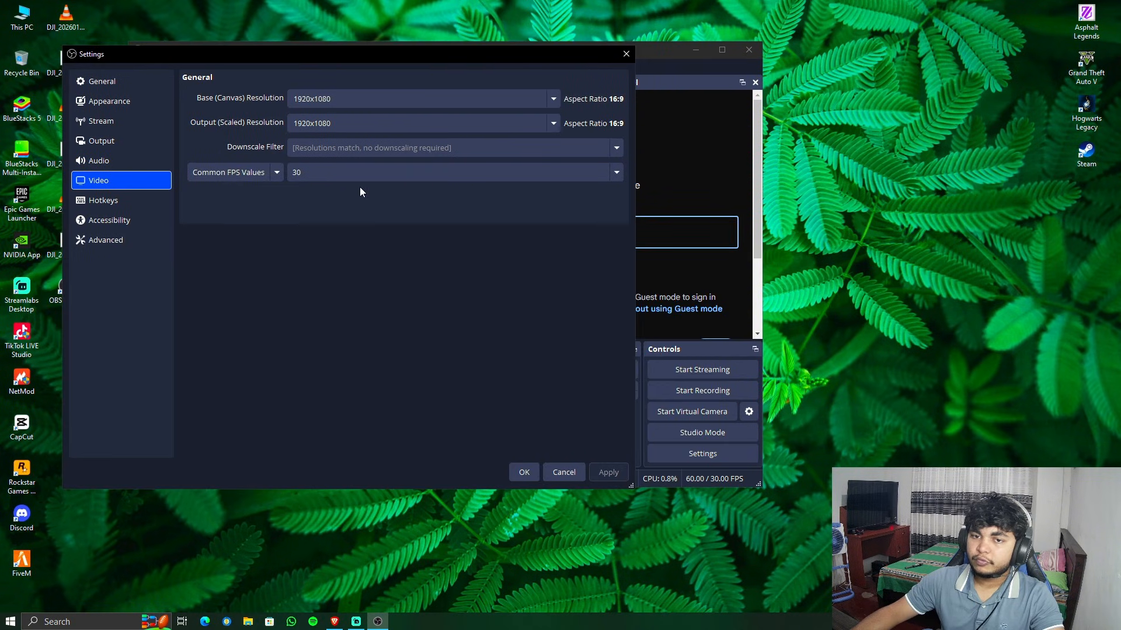
click(526, 471)
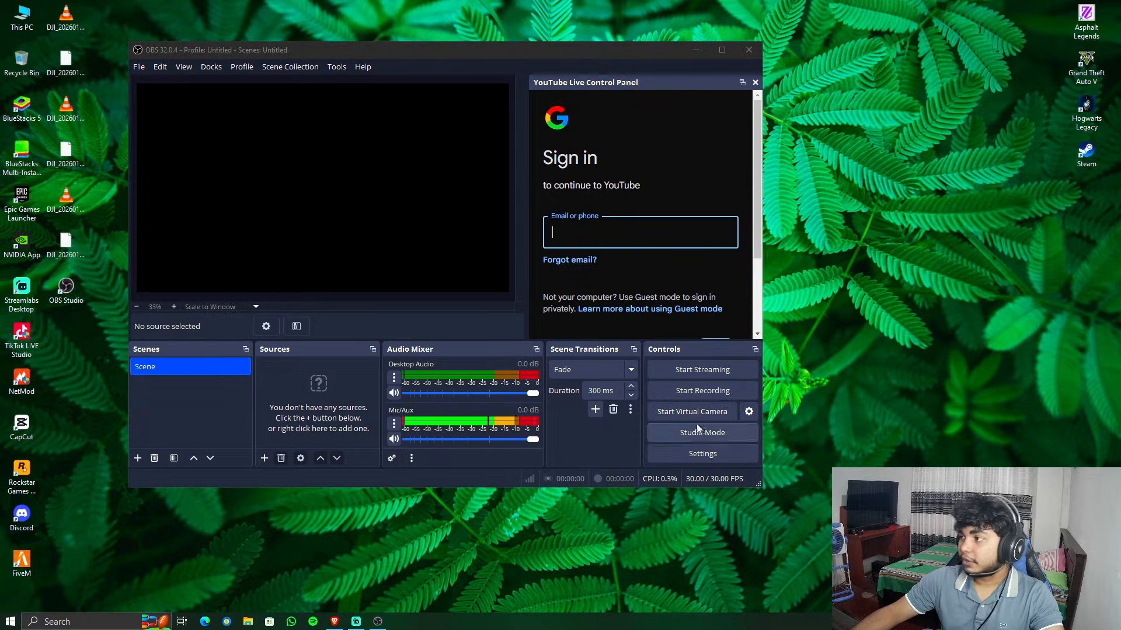
click(722, 51)
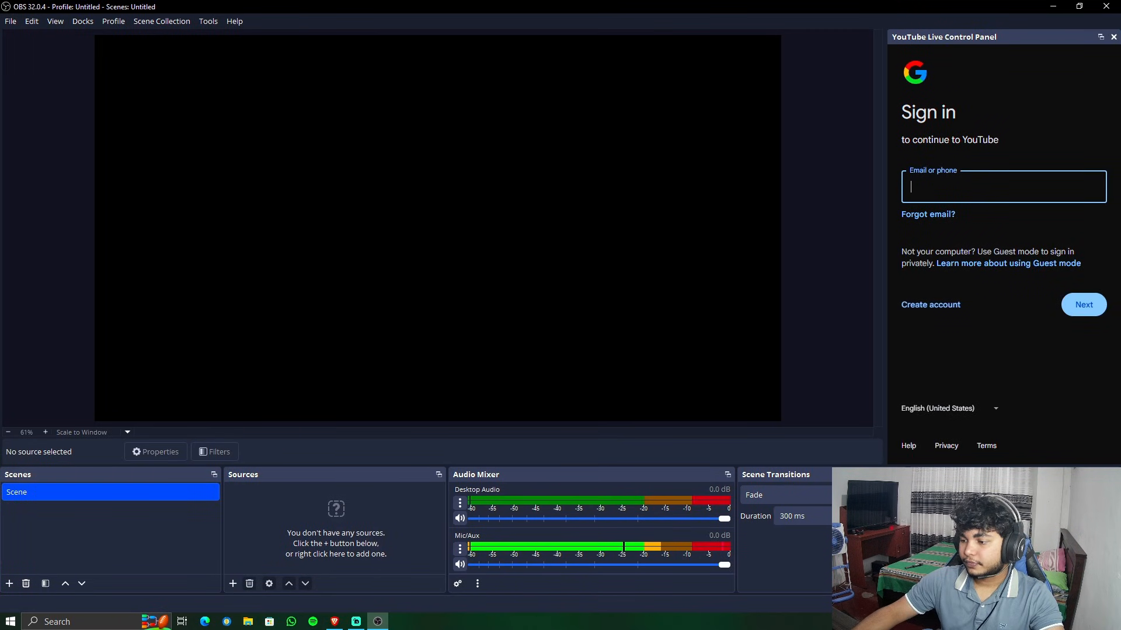
double_click(766, 4)
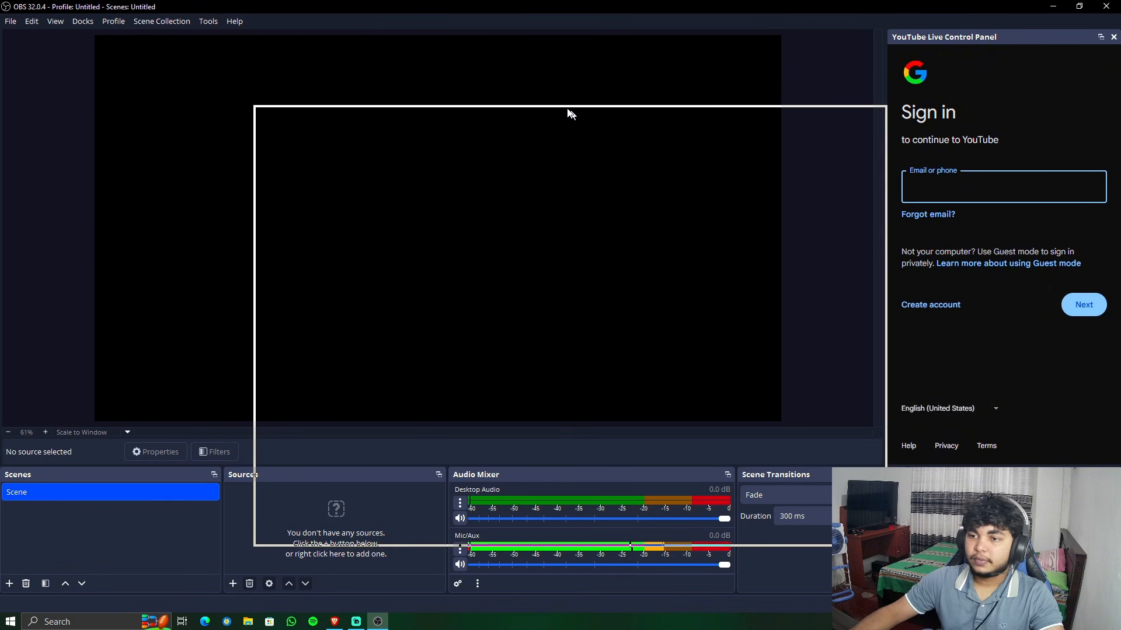
right_click(479, 37)
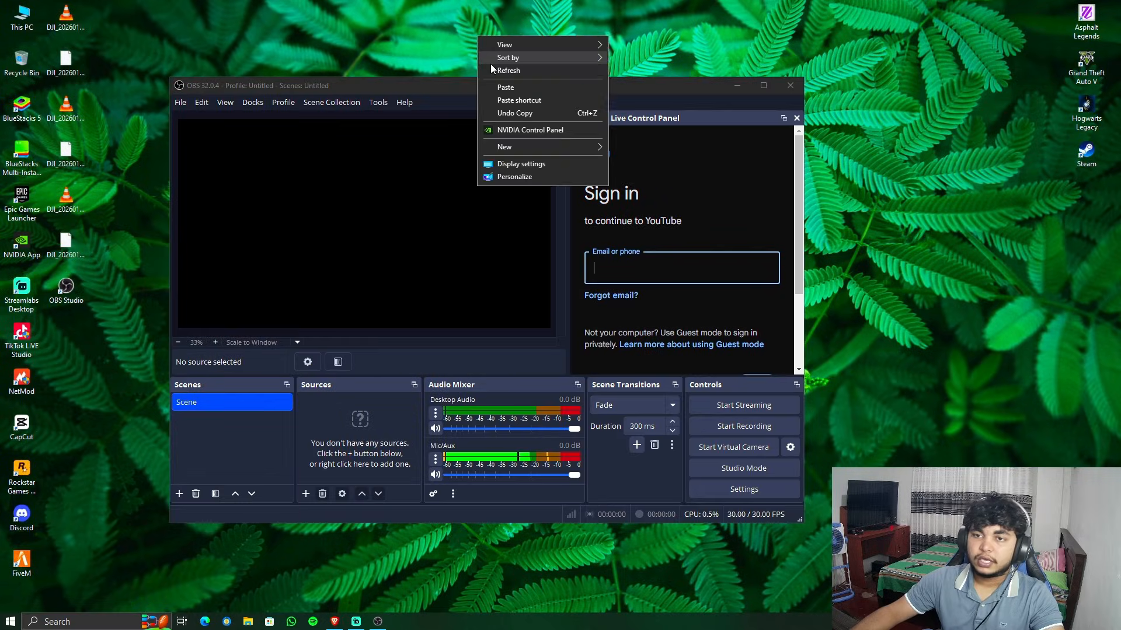
click(548, 75)
right_click(530, 49)
click(539, 81)
double_click(549, 83)
double_click(544, 5)
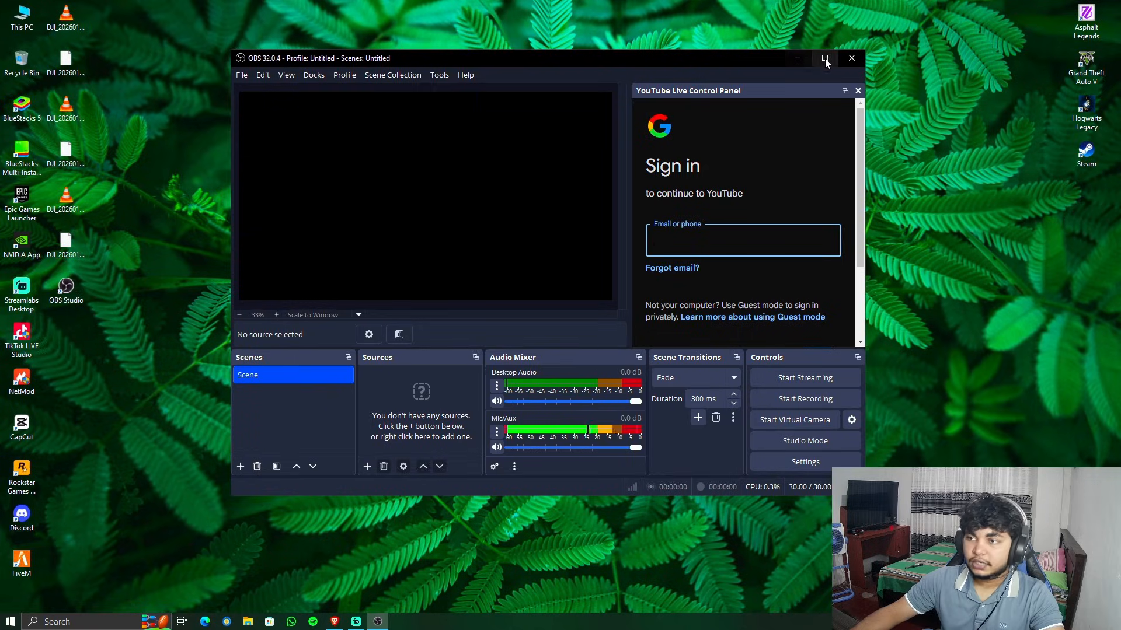
click(825, 58)
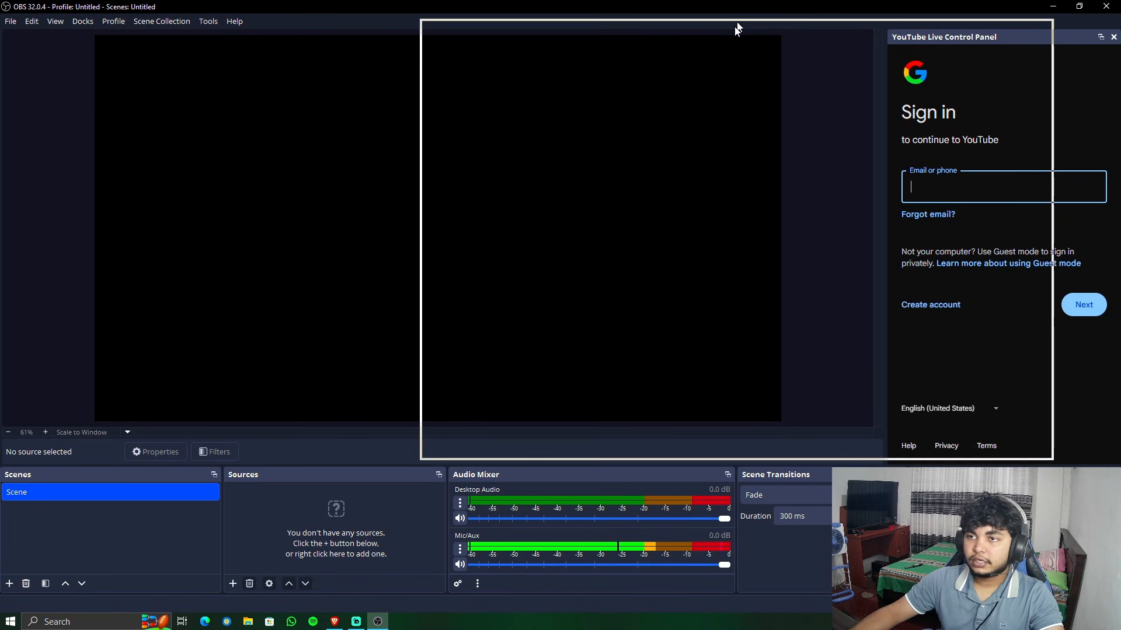
drag(737, 28, 725, 47)
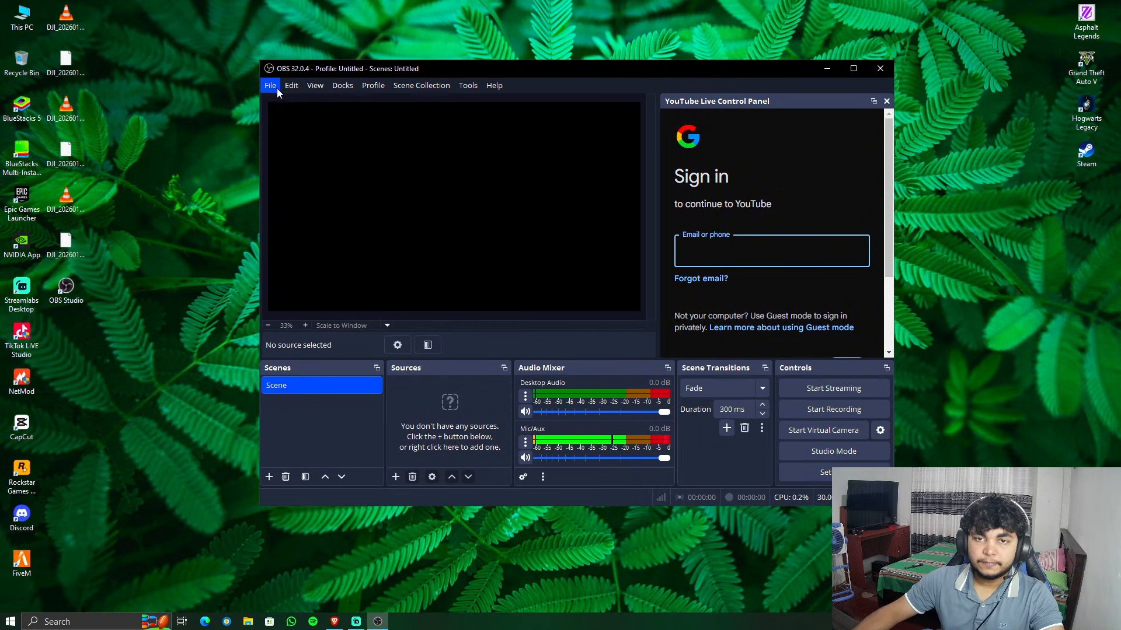
Open the stream settings and choose YouTube - RTMPS as the streaming service.
click(277, 88)
click(304, 136)
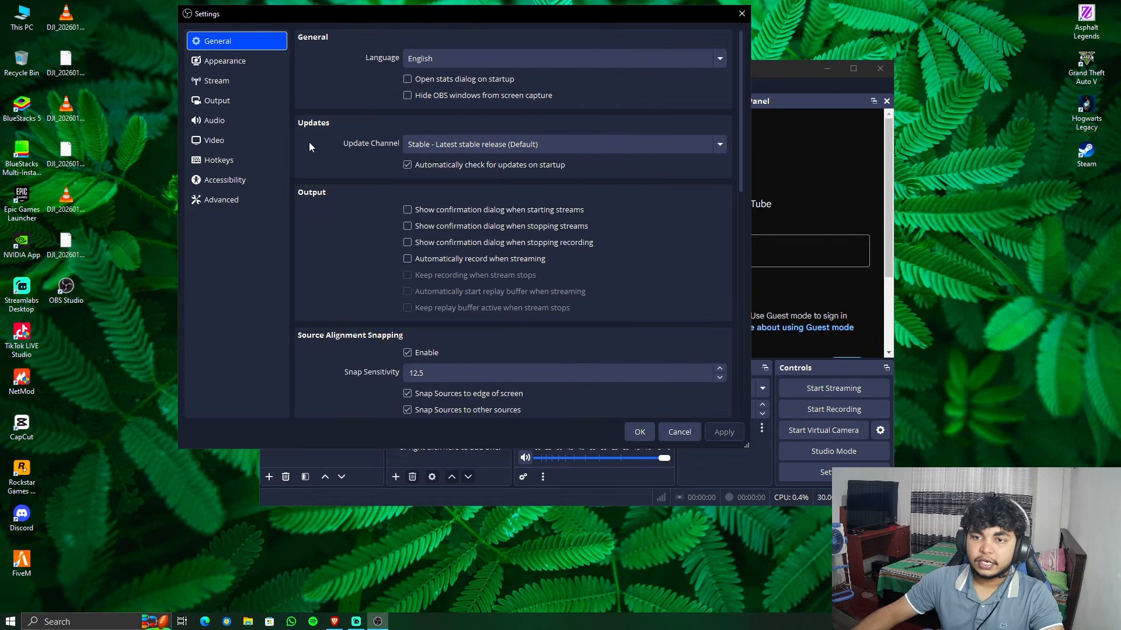
click(231, 101)
click(227, 82)
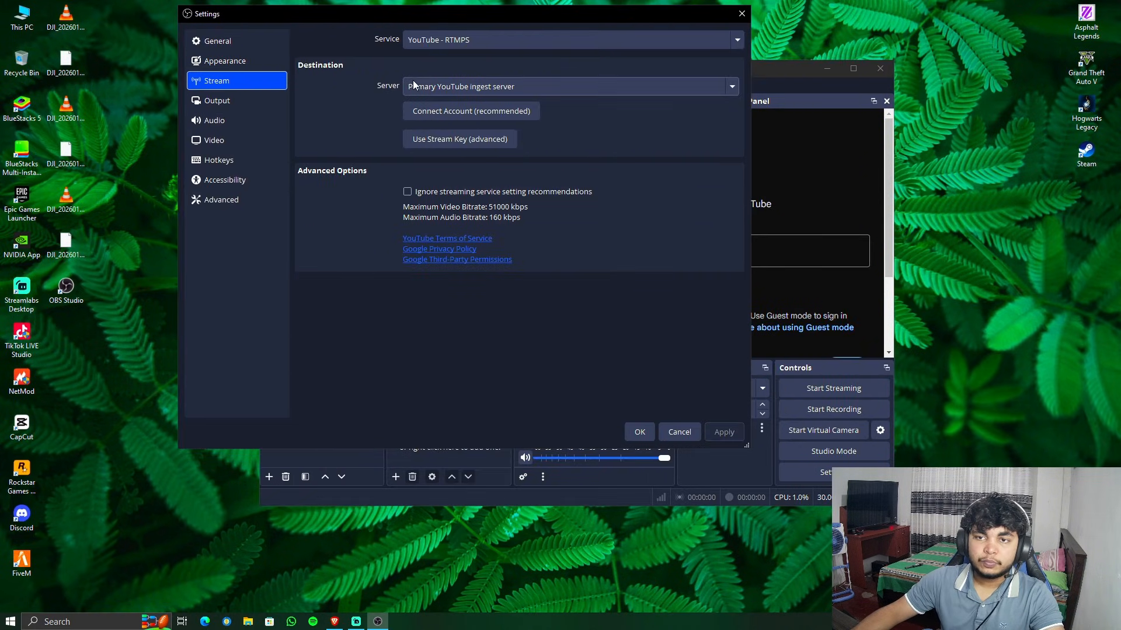
click(439, 43)
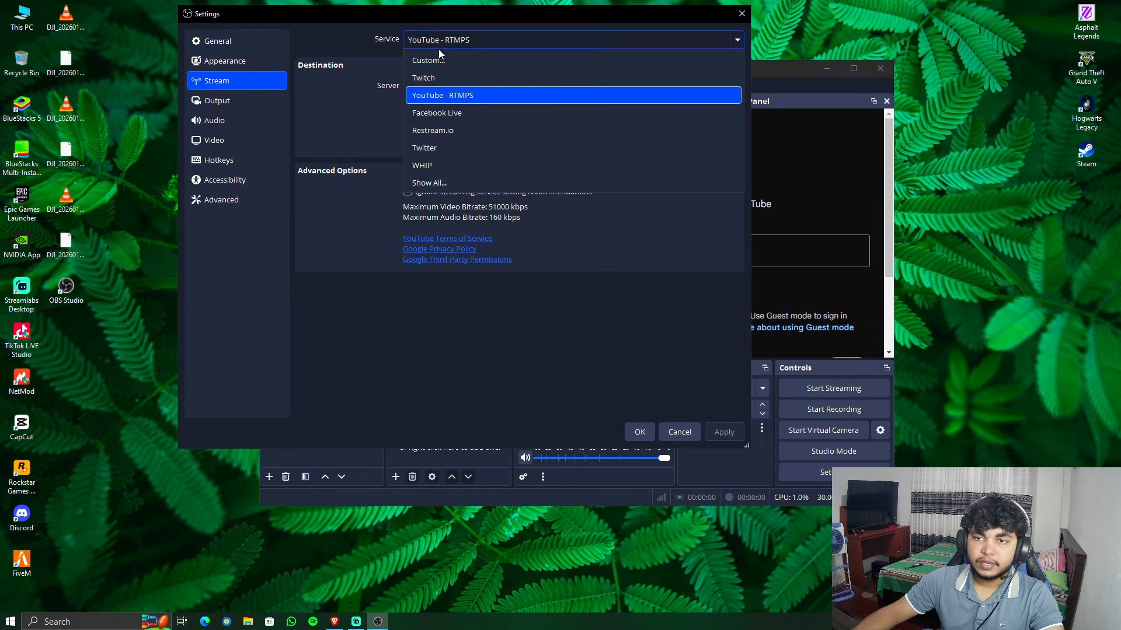
click(429, 96)
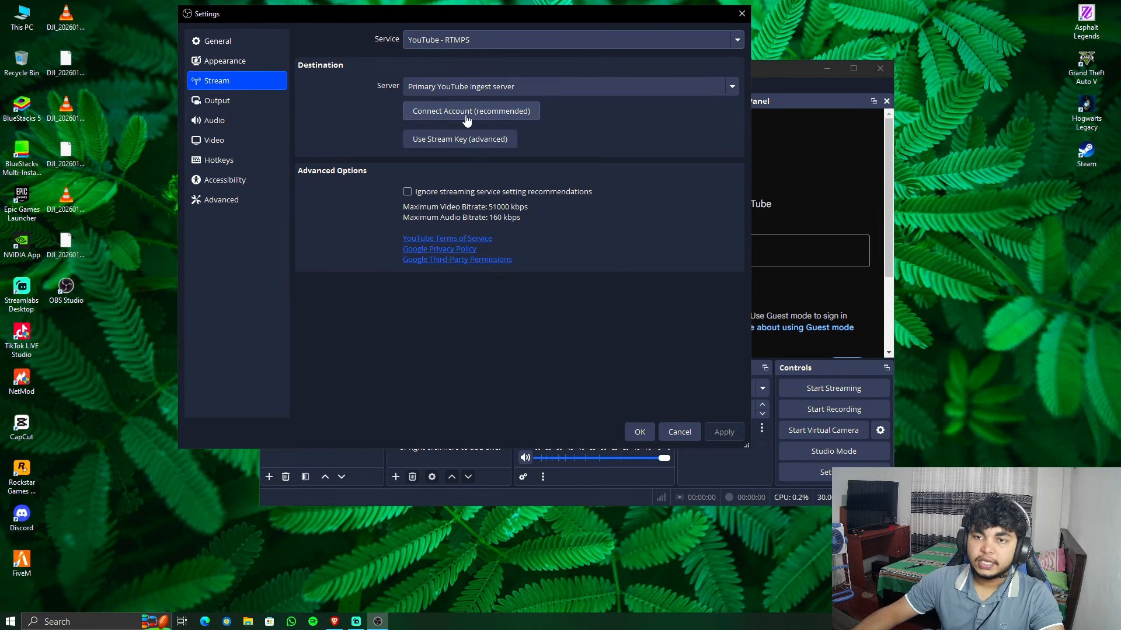
Connect the YouTube channel's Google account, authorize OBS Studio's access, and close the authorization page and minimize the browser.
click(494, 112)
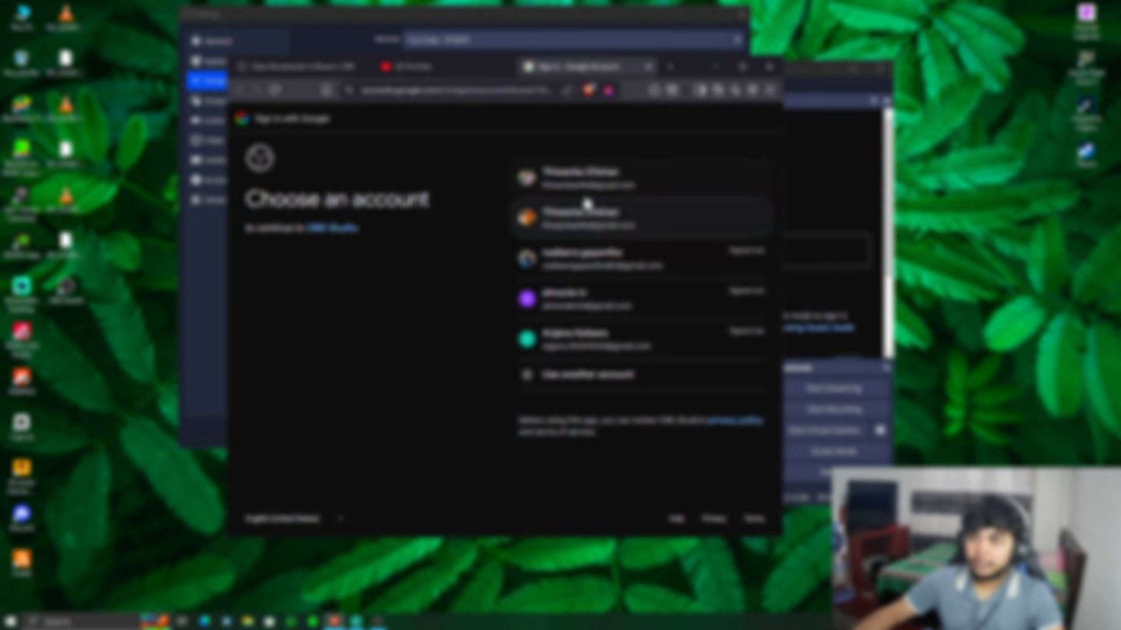
click(575, 225)
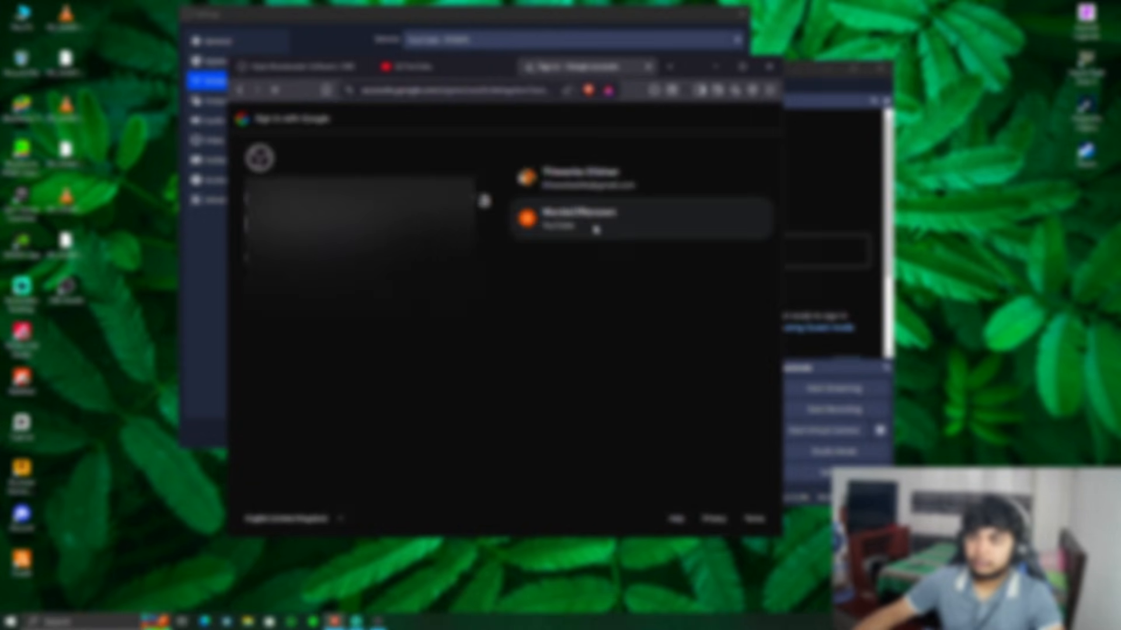
click(586, 190)
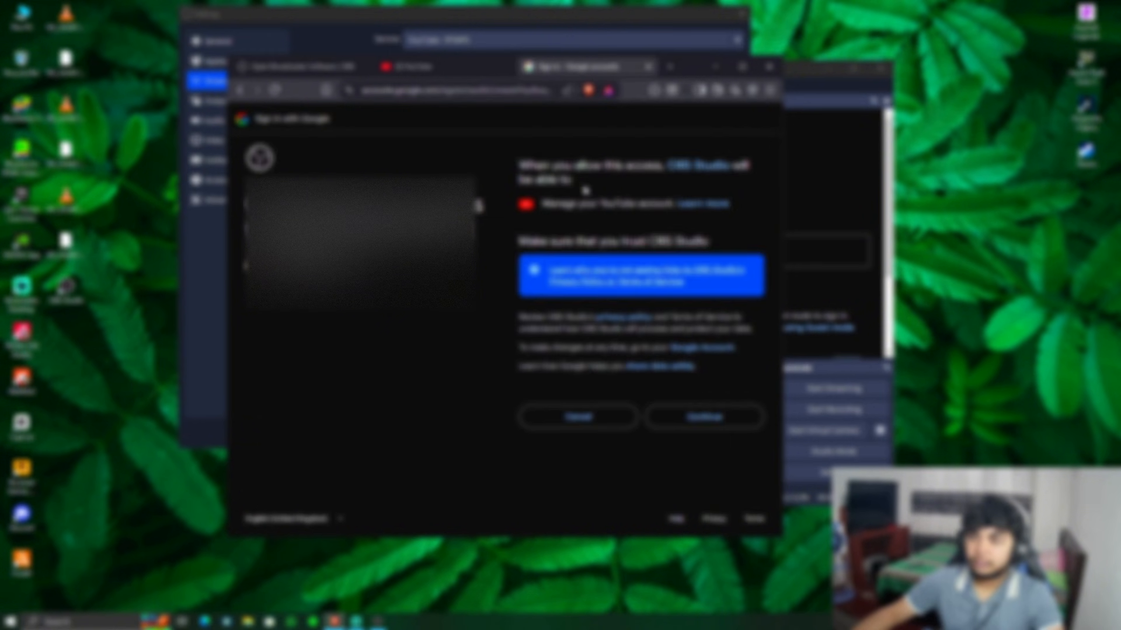
click(703, 417)
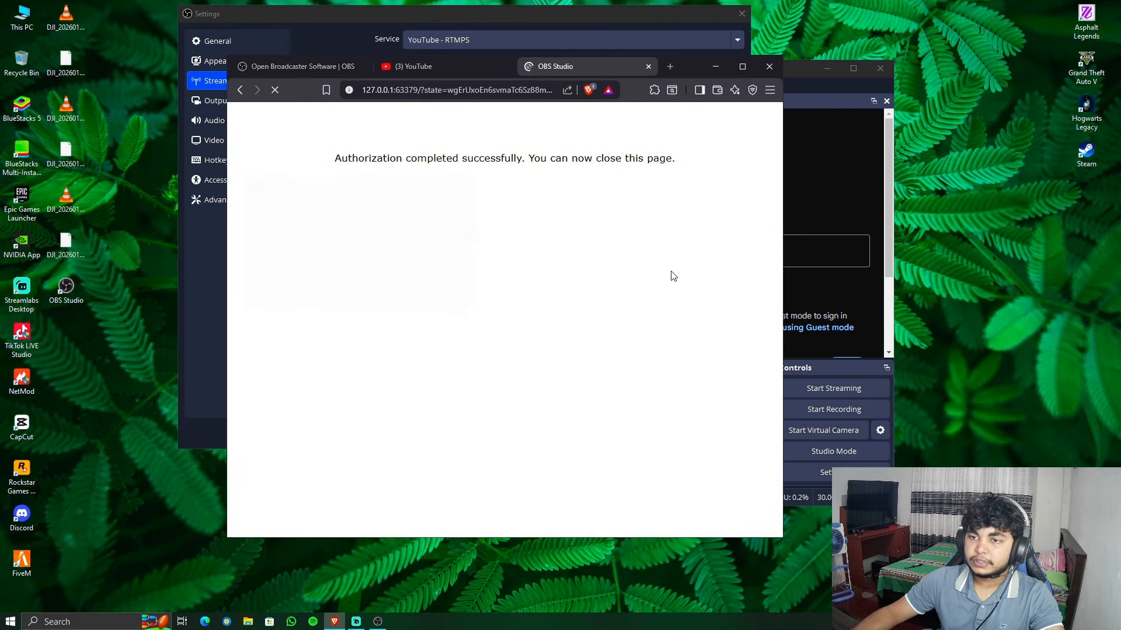
click(648, 66)
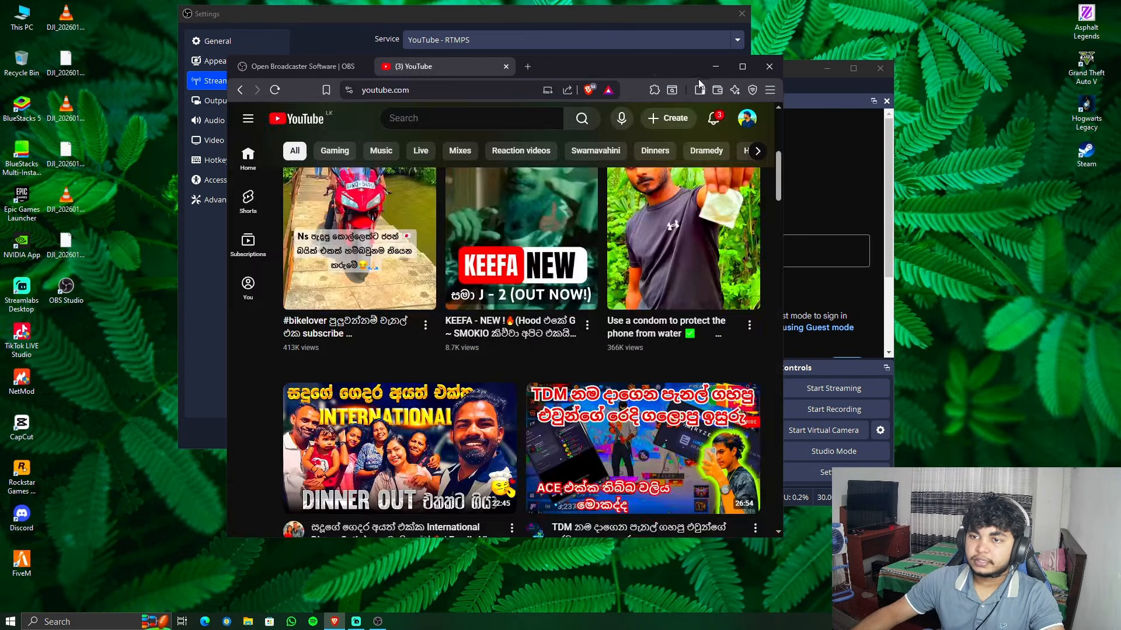
click(717, 67)
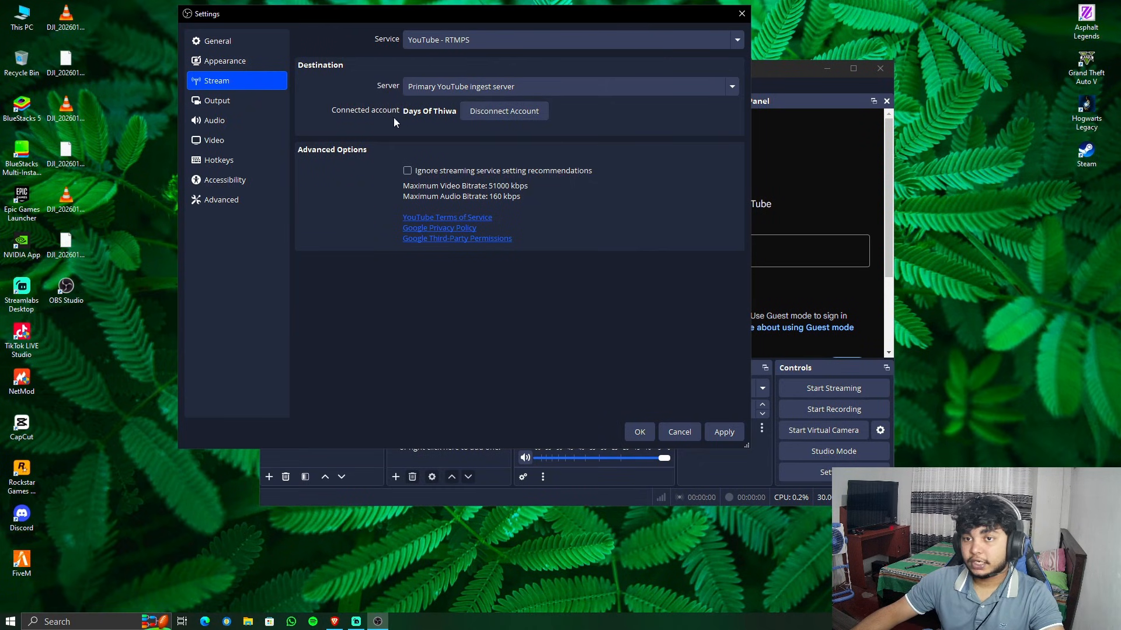
drag(467, 18, 475, 41)
right_click(468, 2)
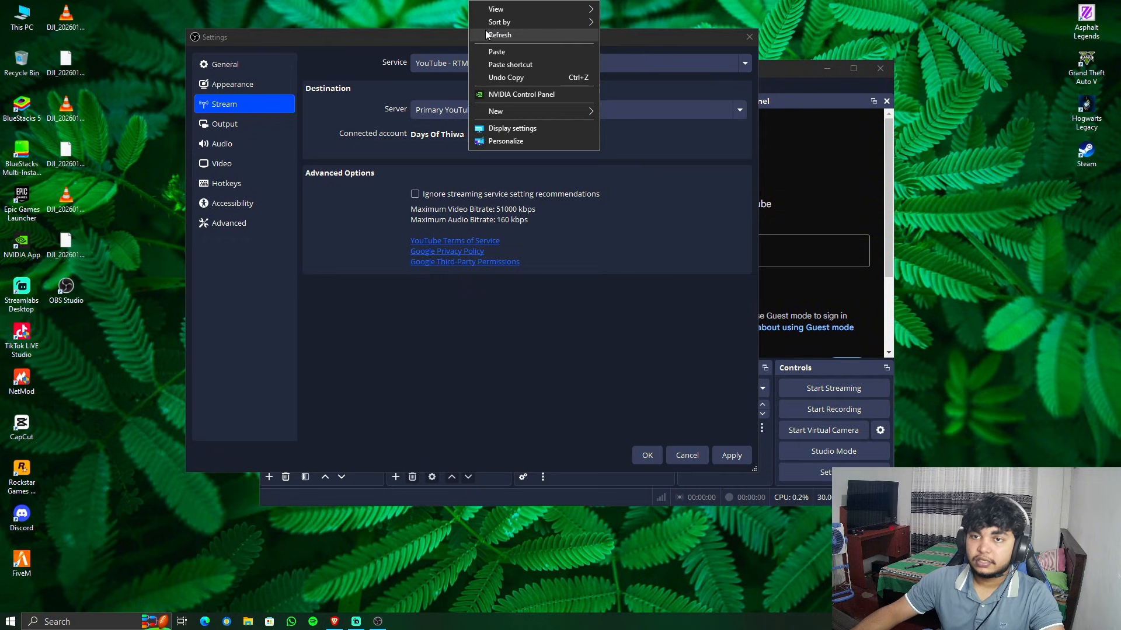
click(485, 35)
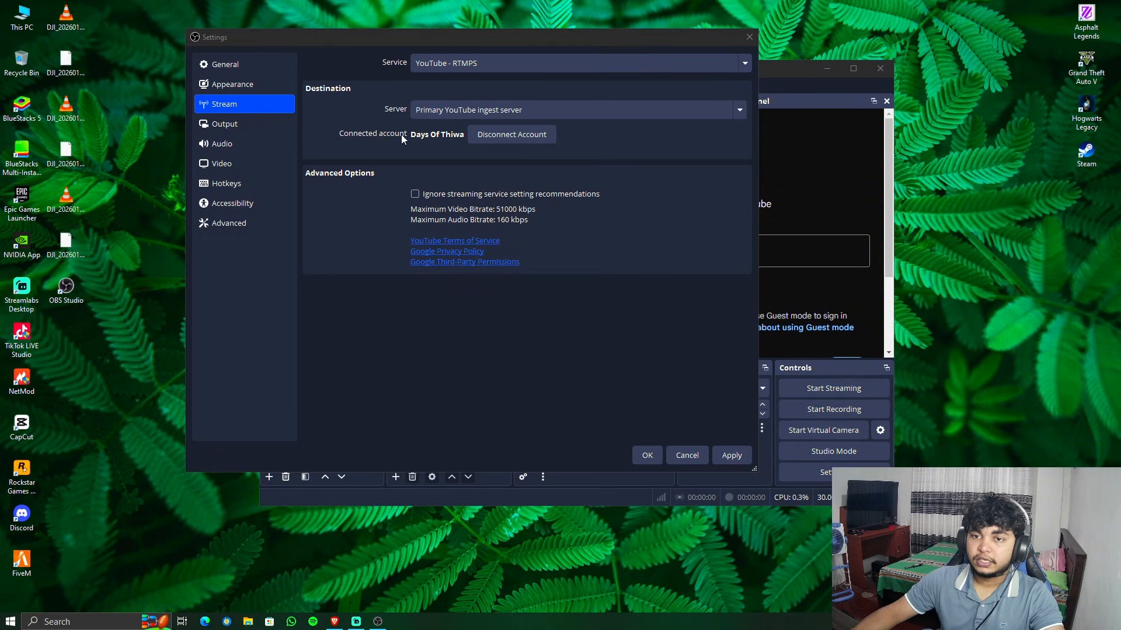
Apply the stream settings with the connected account and close the settings dialog.
click(730, 455)
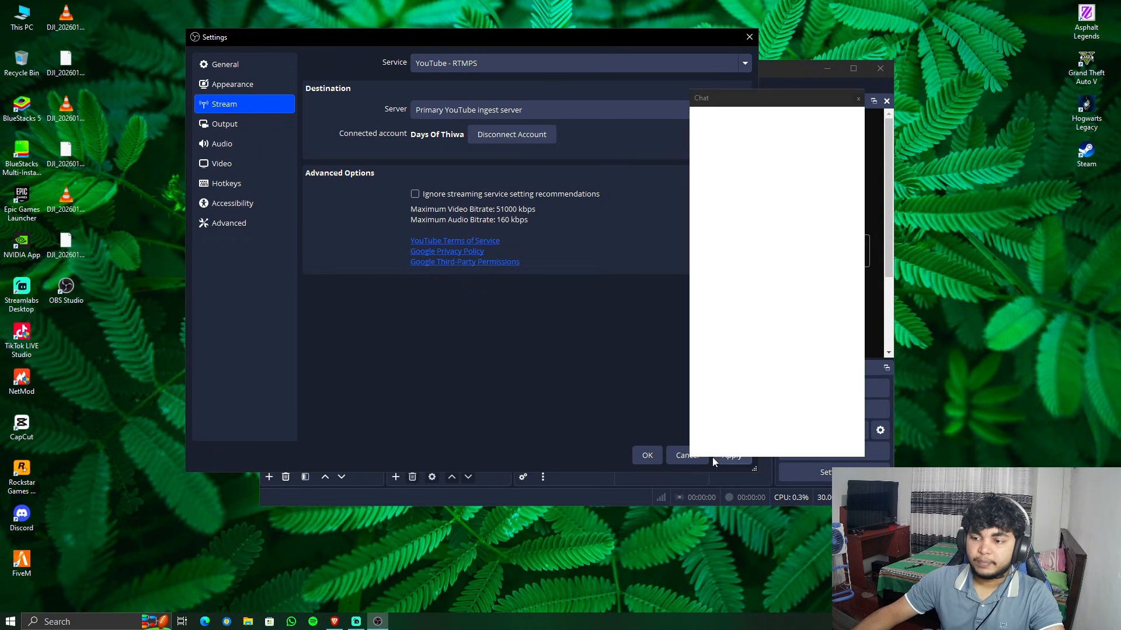
click(645, 455)
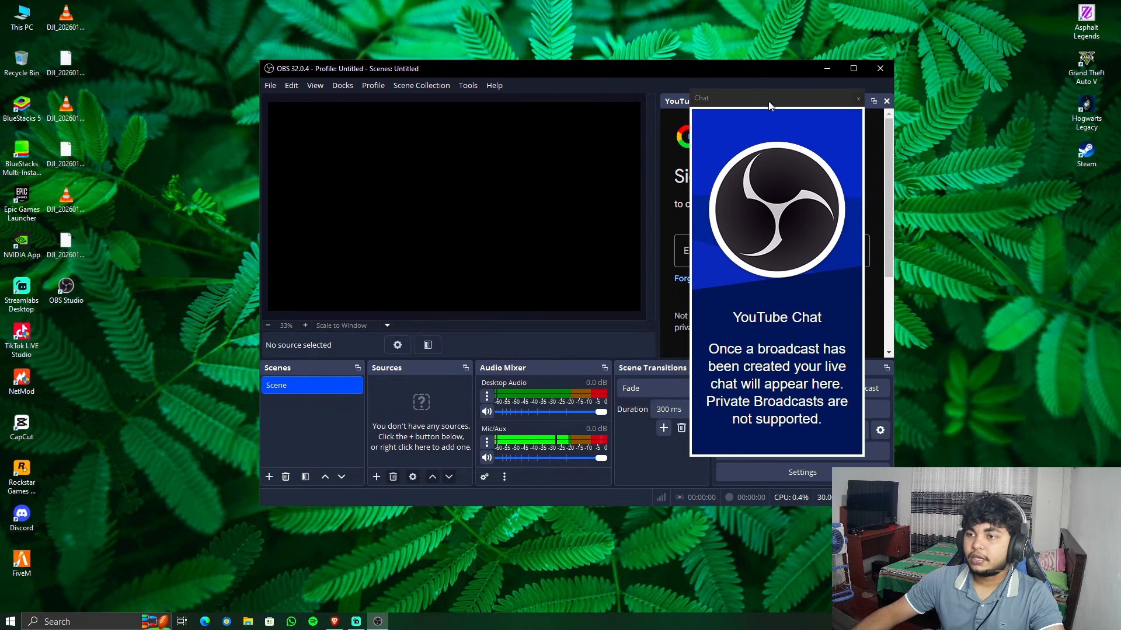
Dock the floating Chat window as a tab alongside the YouTube Live Control Panel and bring Chat to the front.
drag(768, 100, 759, 213)
double_click(769, 105)
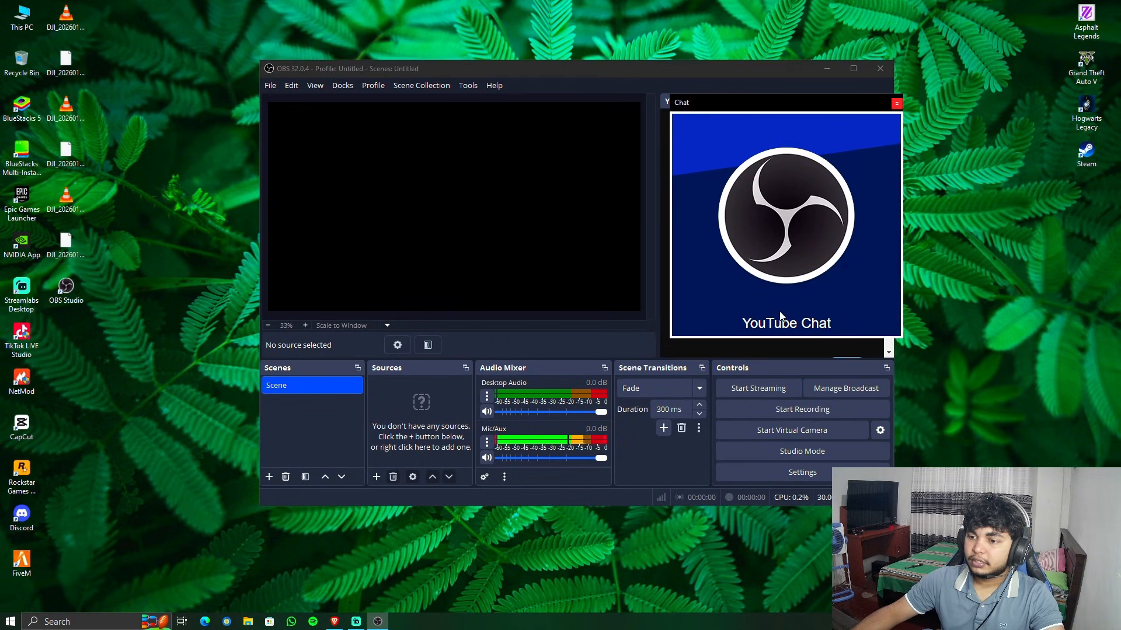
drag(754, 105, 765, 149)
click(747, 348)
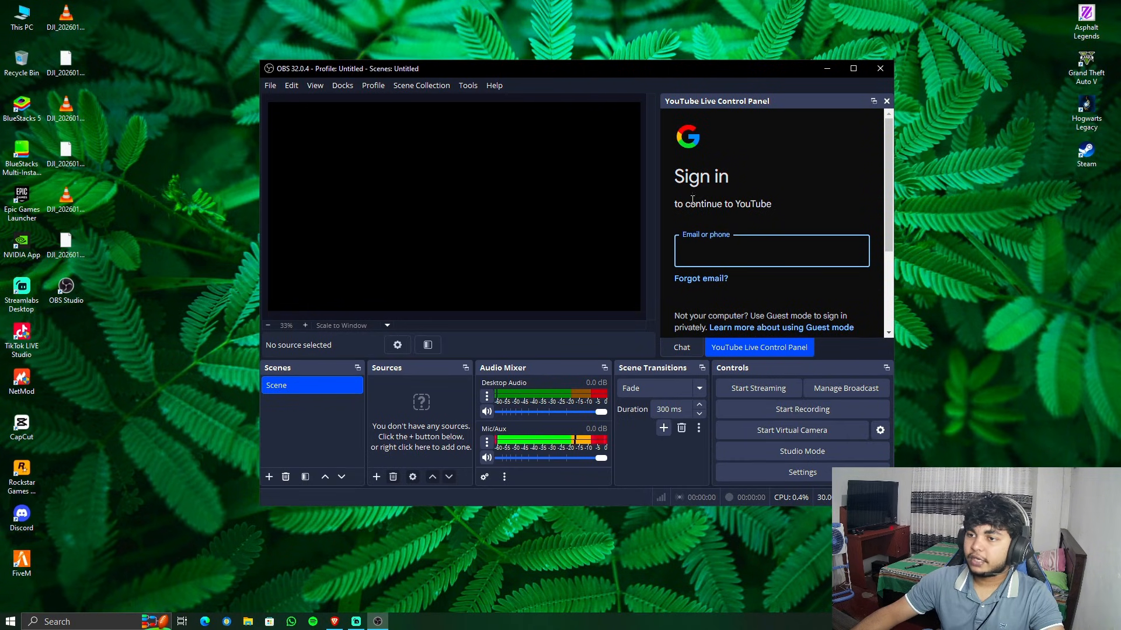
scroll(741, 248, down, 3)
scroll(738, 248, up, 3)
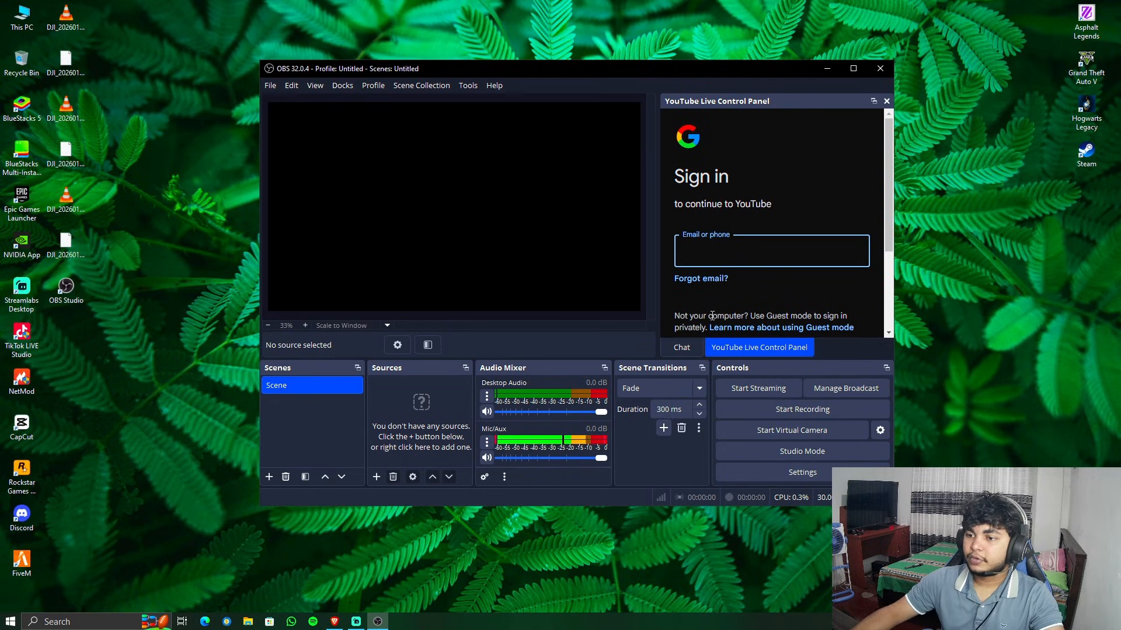
click(682, 347)
right_click(1015, 268)
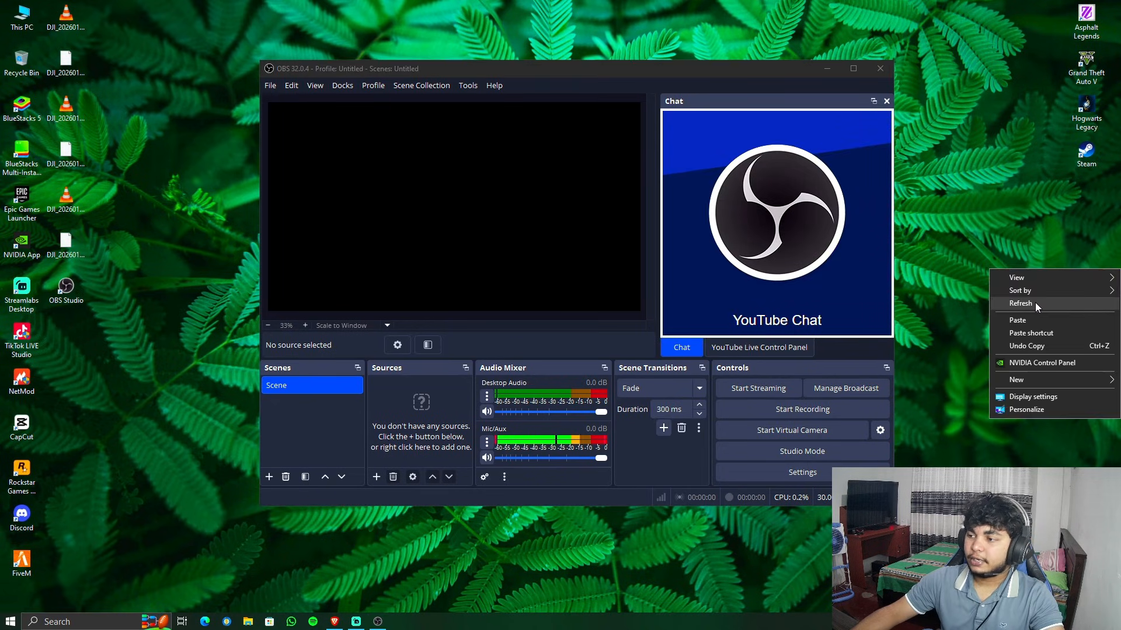
click(1035, 302)
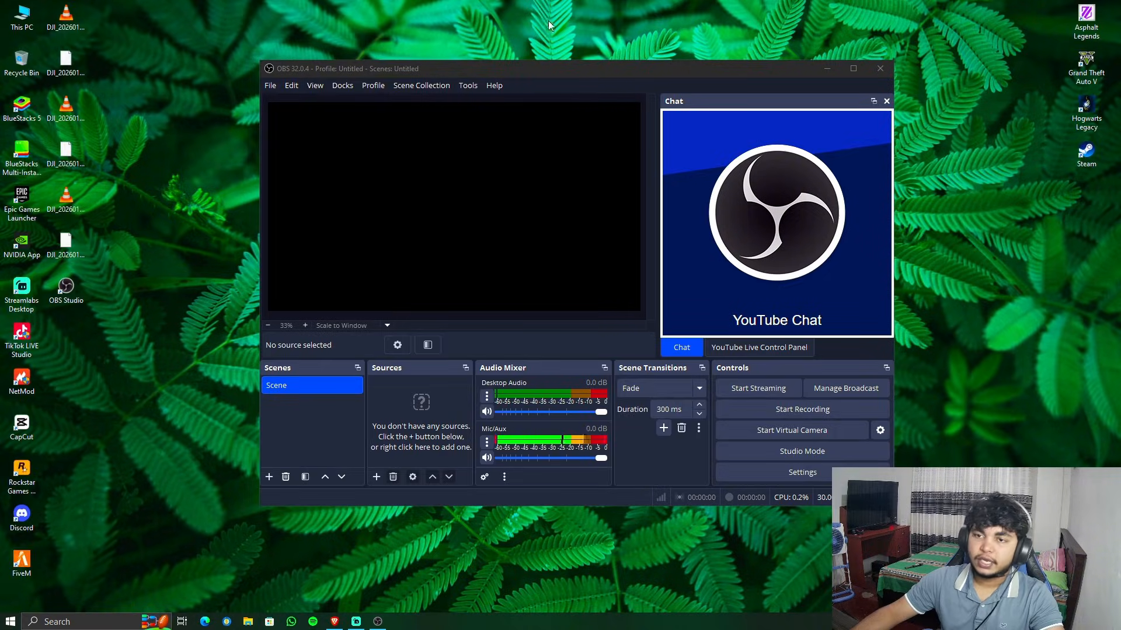
right_click(543, 6)
click(609, 35)
Maximize the main OBS window and rename the existing scene to "live".
drag(610, 63, 602, 1)
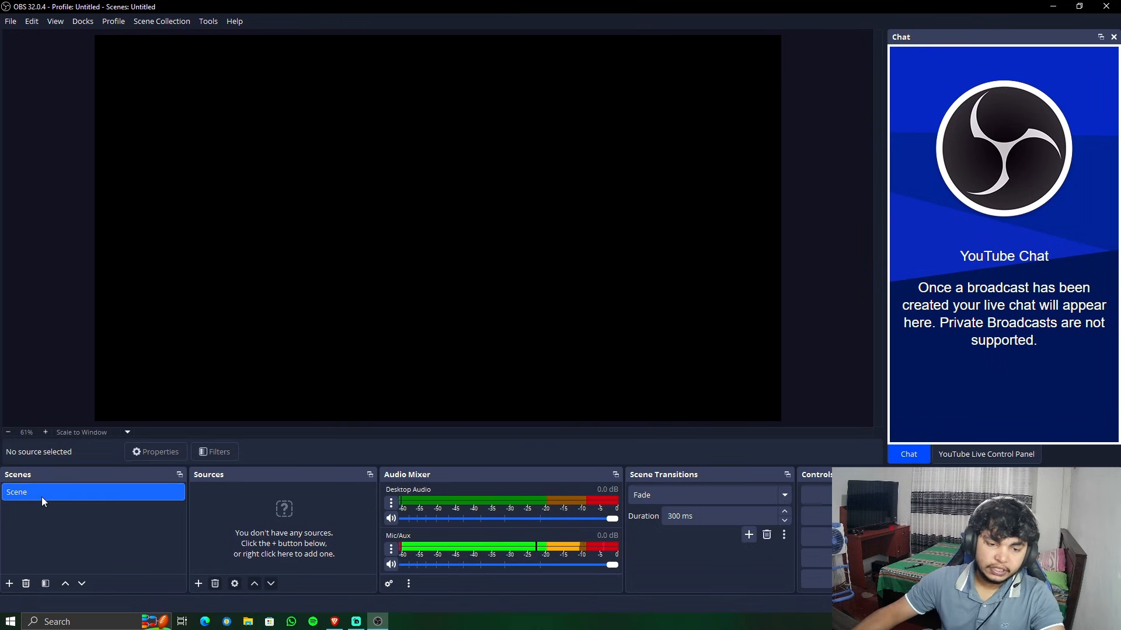
right_click(64, 495)
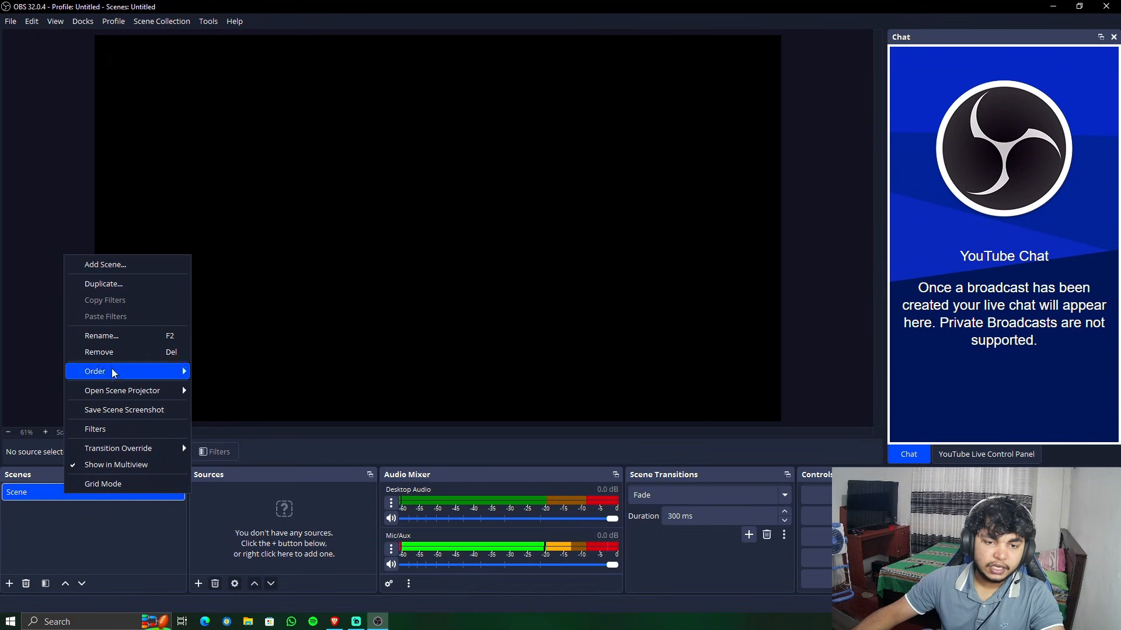
click(111, 335)
key(BackSpace)
text(live)
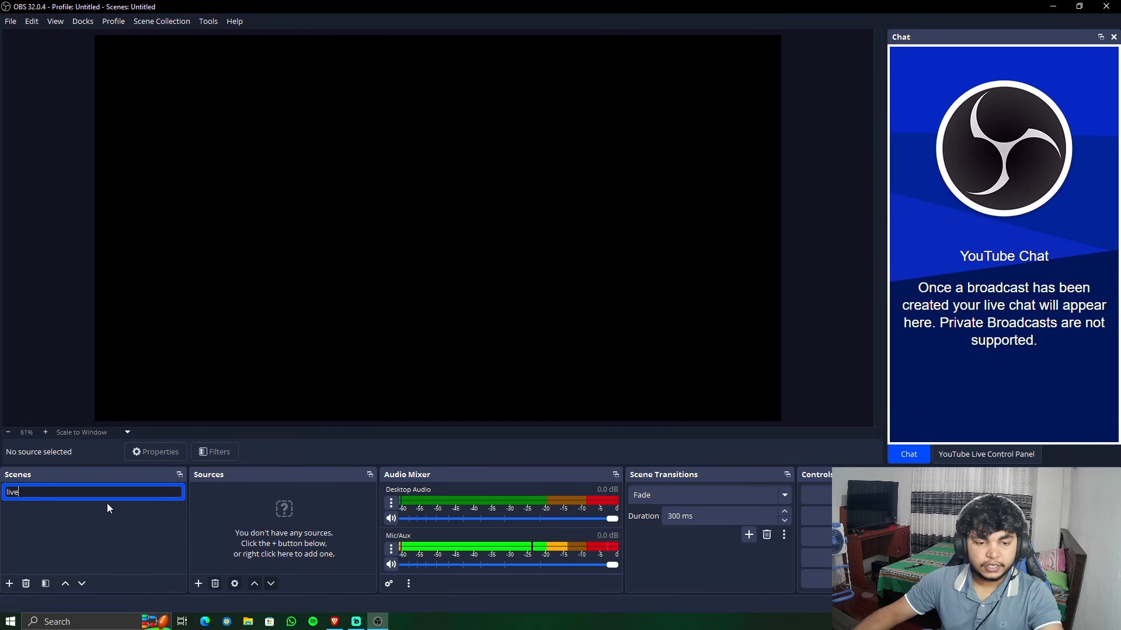
key(Return)
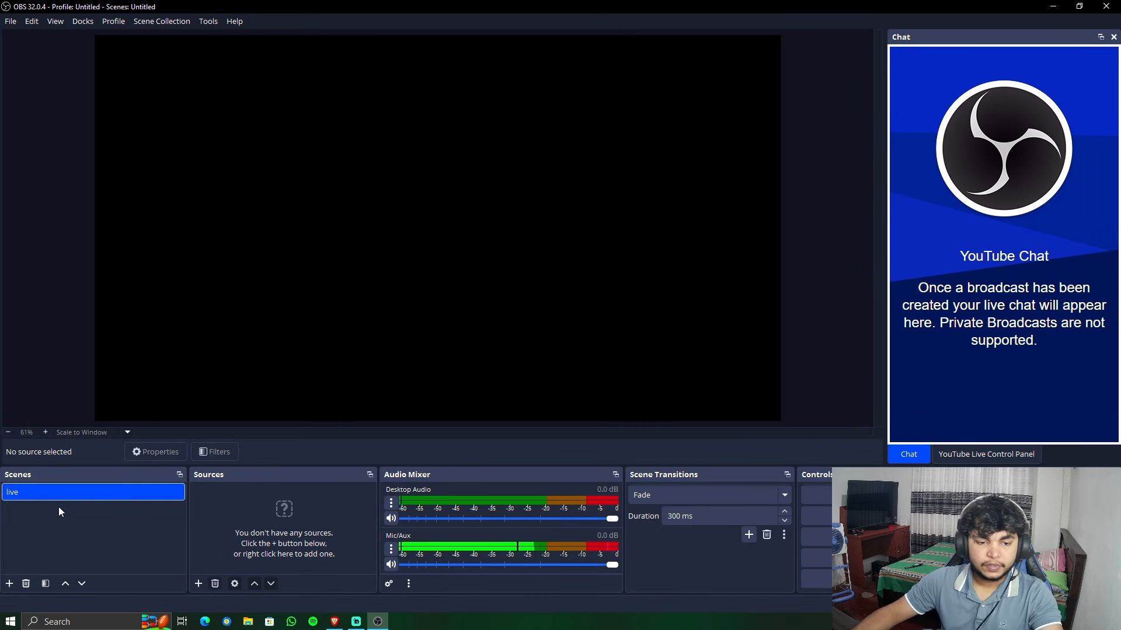
Add a new scene named "end screen".
right_click(59, 507)
click(90, 521)
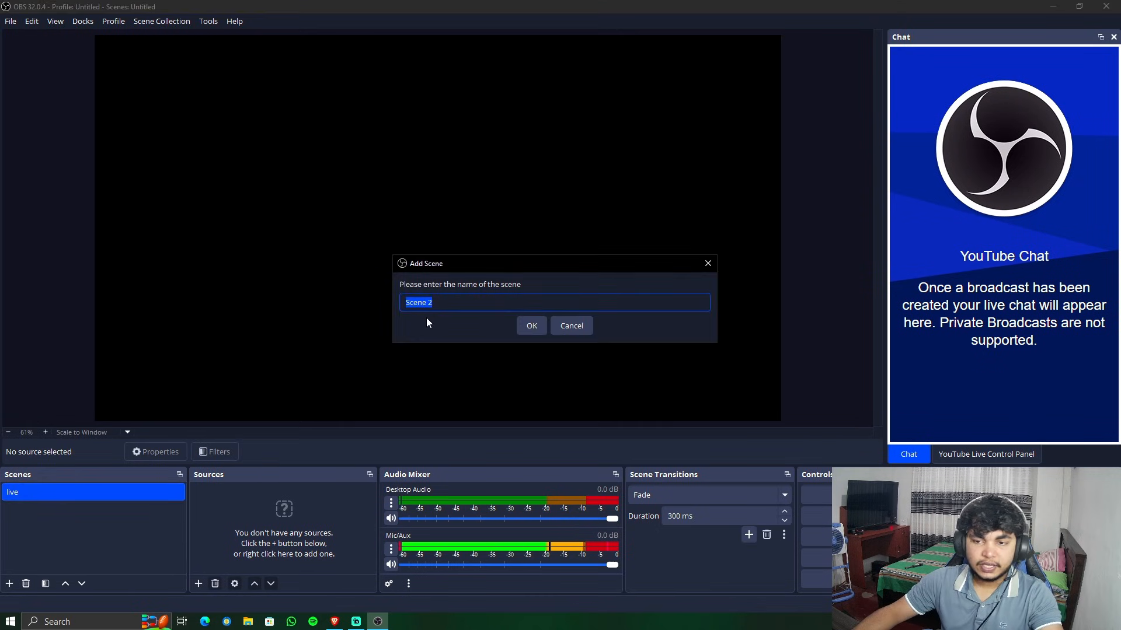
key(BackSpace)
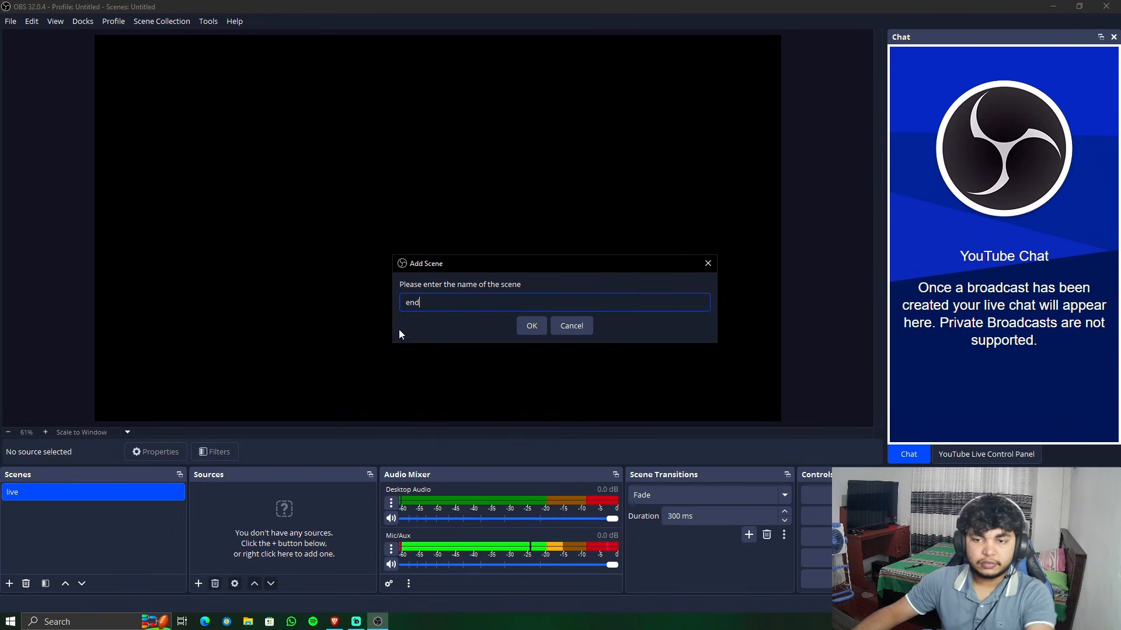
key(BackSpace)
text(scree)
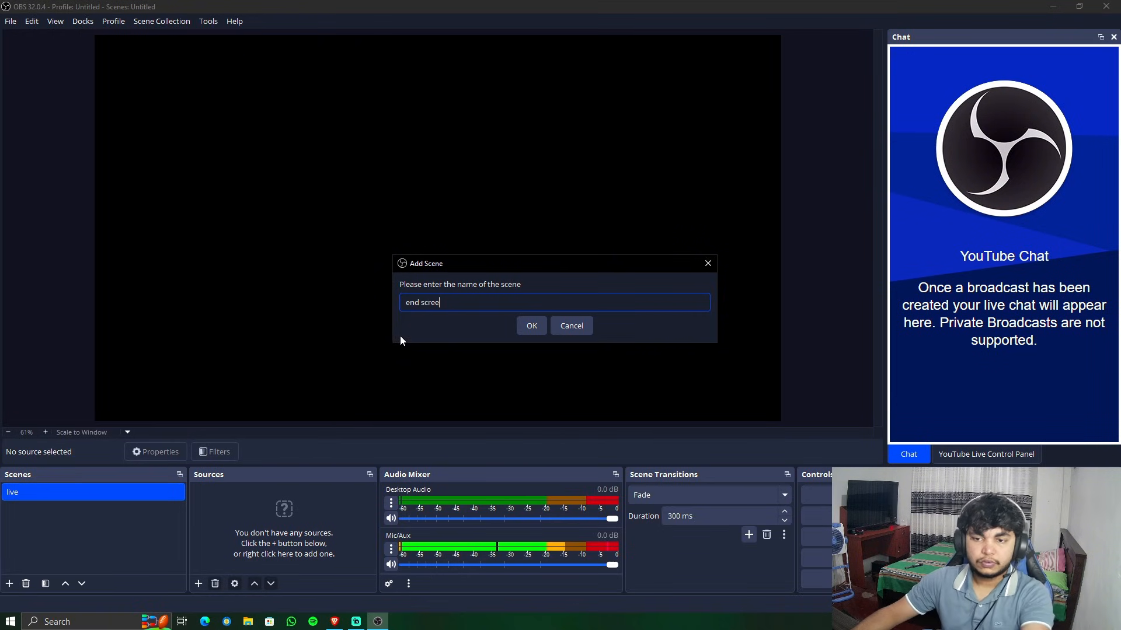
text(nn)
click(528, 324)
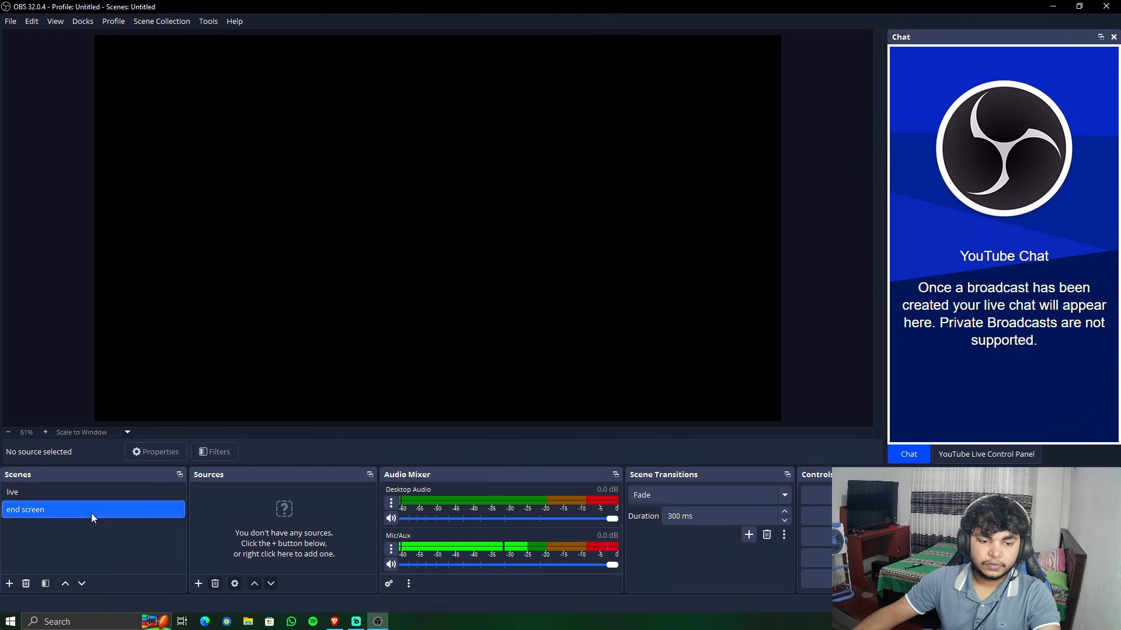
Add a new scene named "starting" and move it above the live scene in the scene order.
click(10, 584)
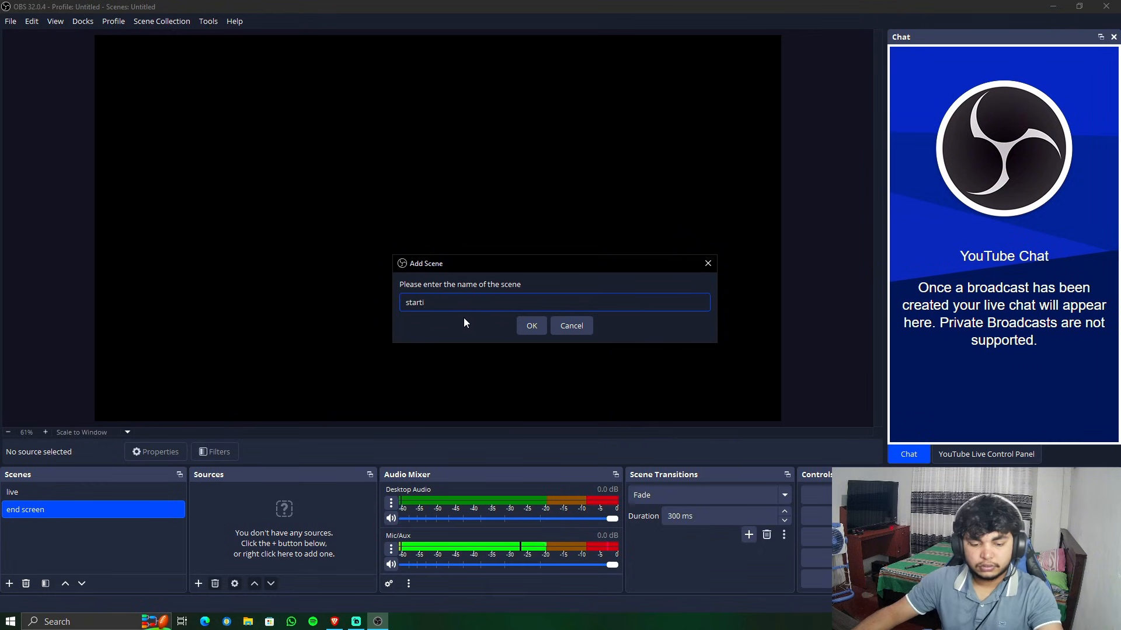
click(530, 326)
drag(88, 527, 74, 486)
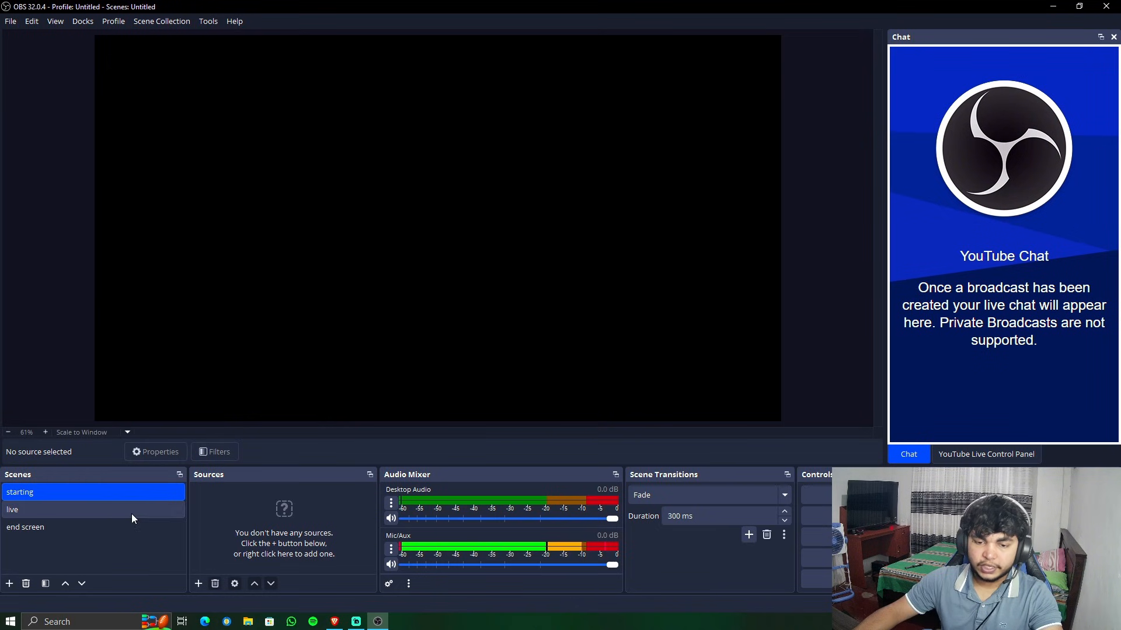
Add a Display Capture source to the live scene.
click(98, 512)
click(198, 584)
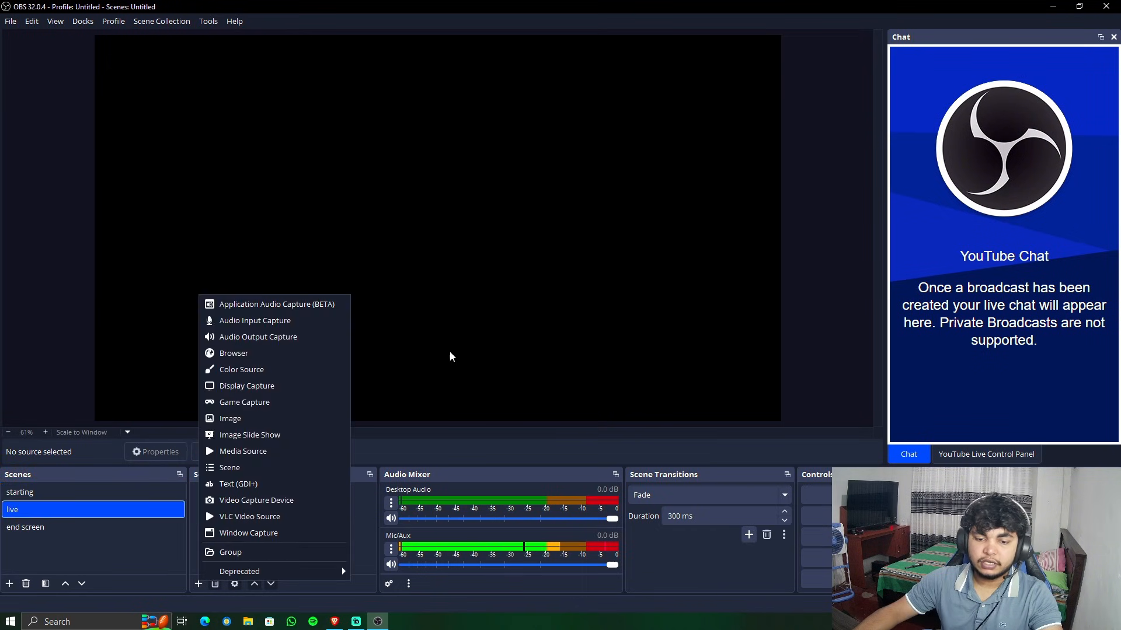
click(197, 586)
click(196, 585)
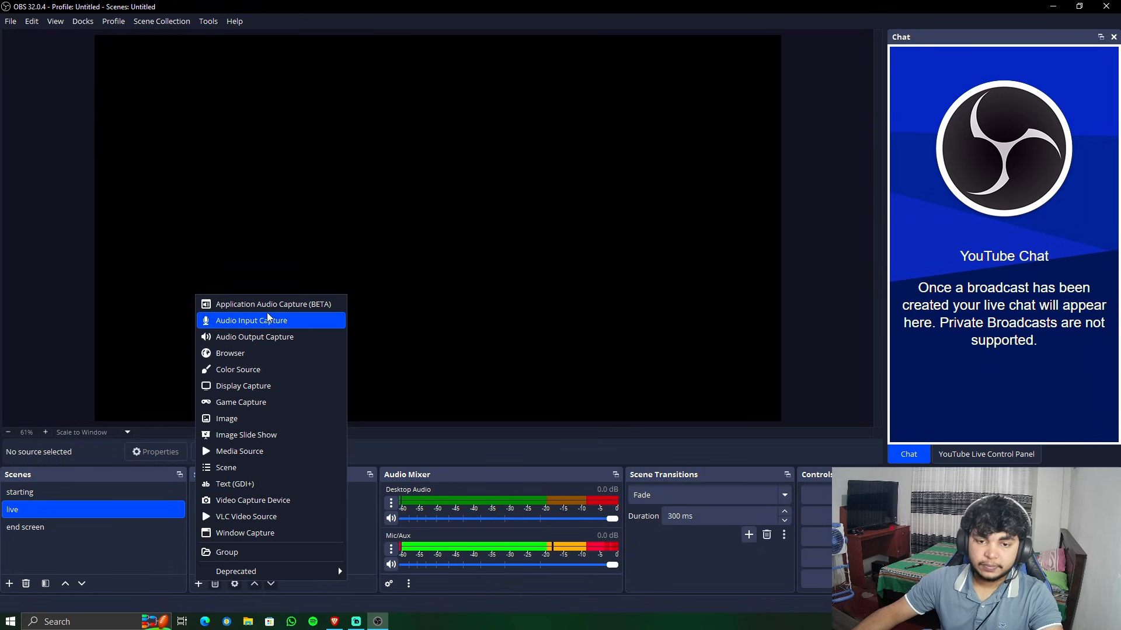
click(251, 386)
click(589, 383)
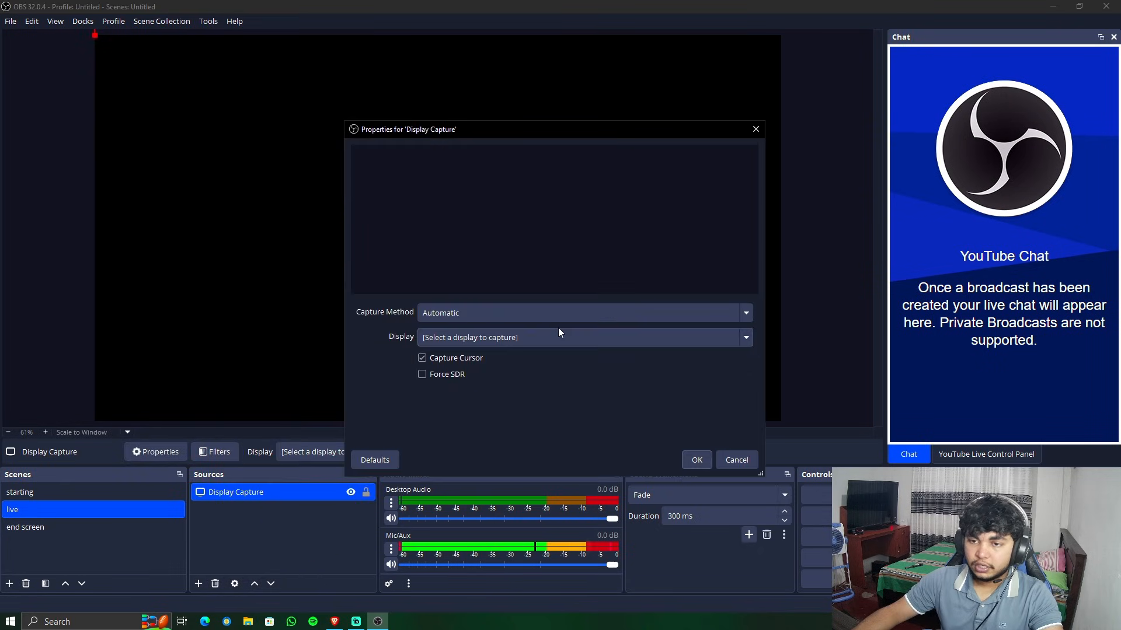
click(694, 388)
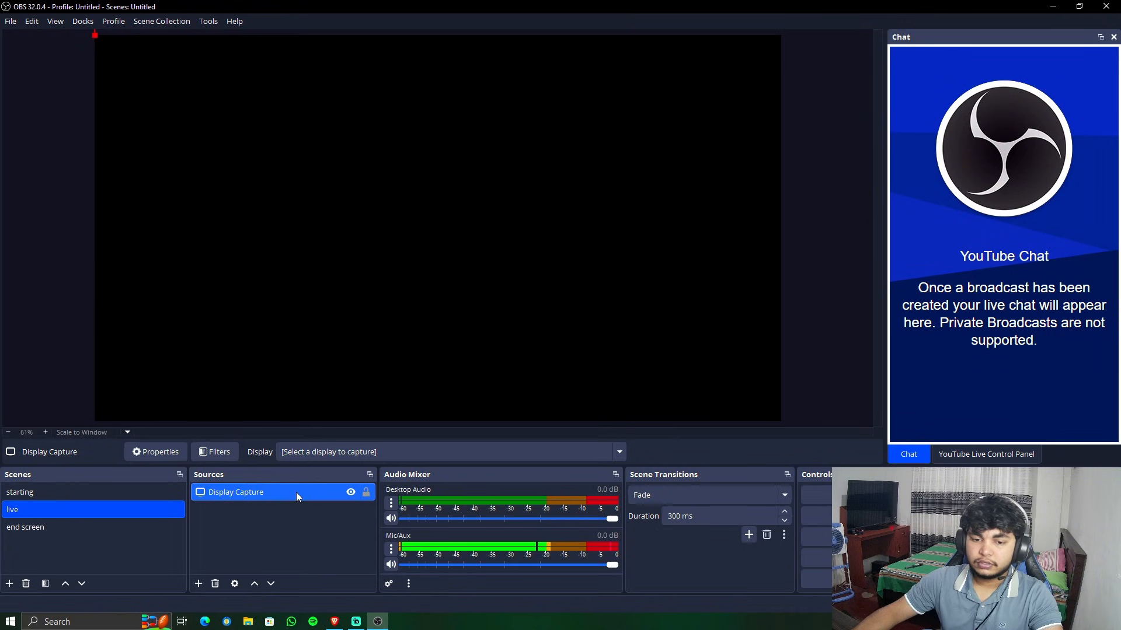
Set the Display Capture source to record the LM27-B201S 1920x1080 primary monitor.
double_click(280, 492)
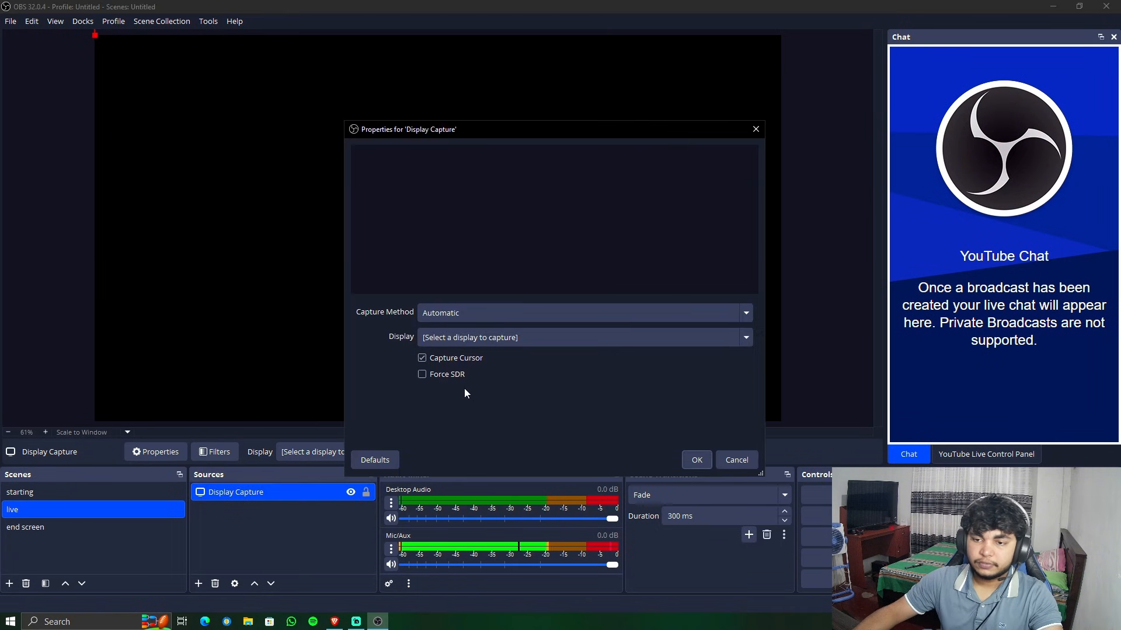
click(490, 338)
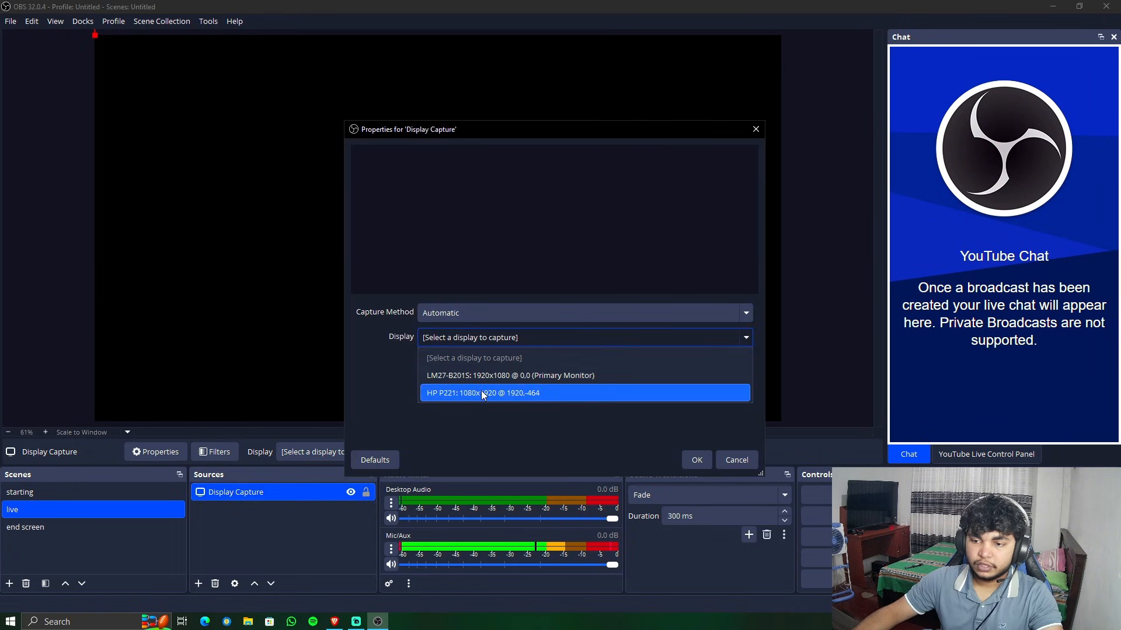
click(508, 376)
click(696, 460)
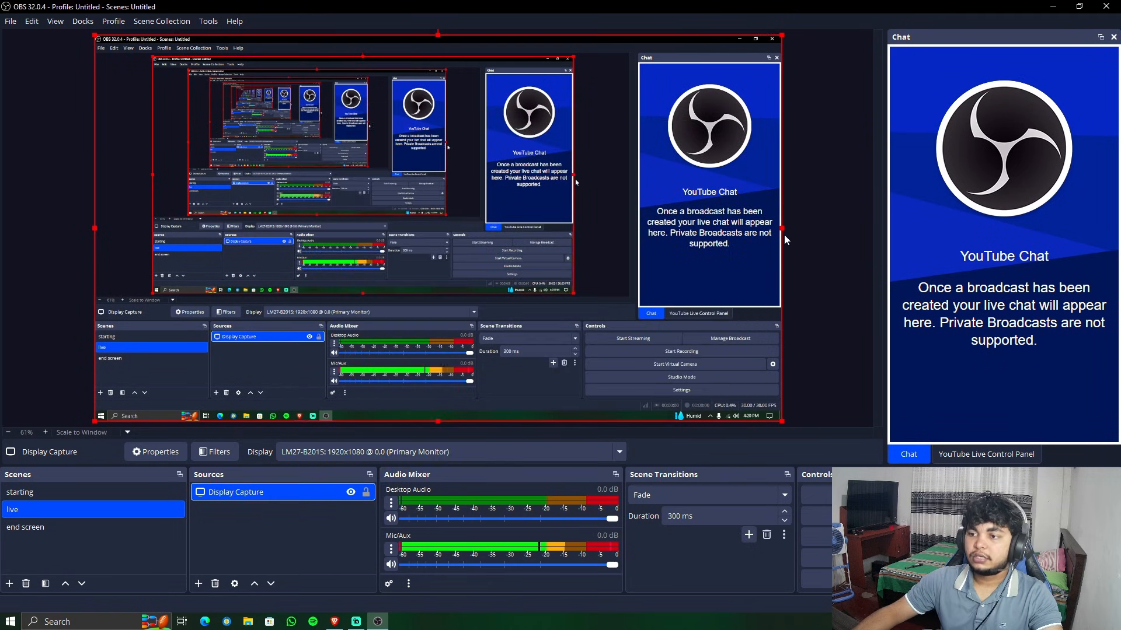
click(803, 220)
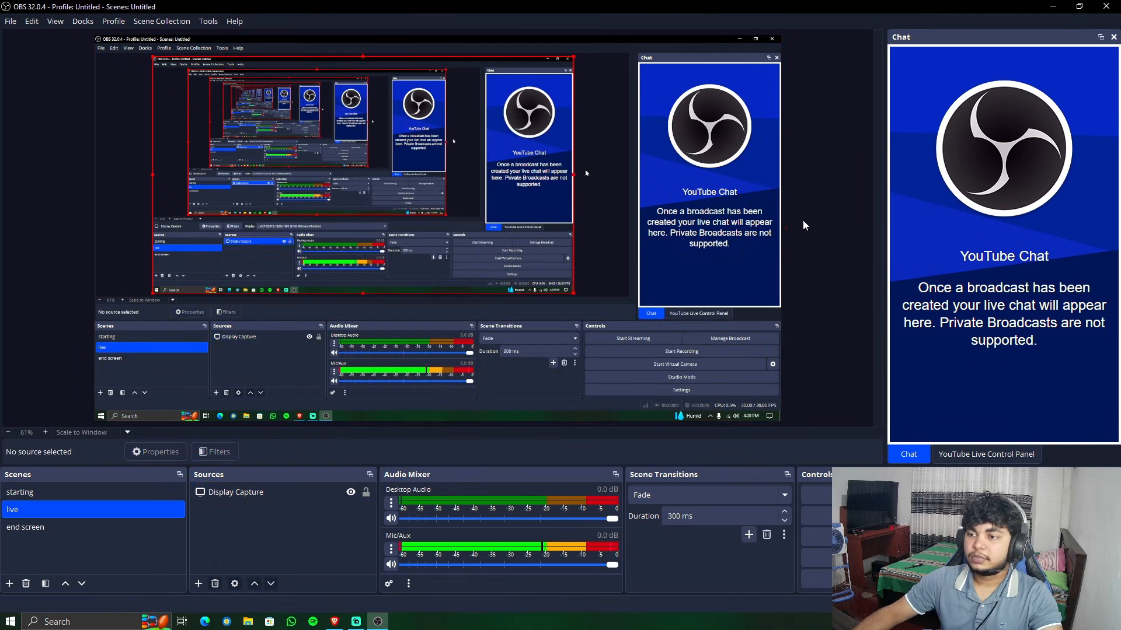
Add a Video Capture Device source to the live scene with the Fantech Luminous C30 as its device.
click(200, 583)
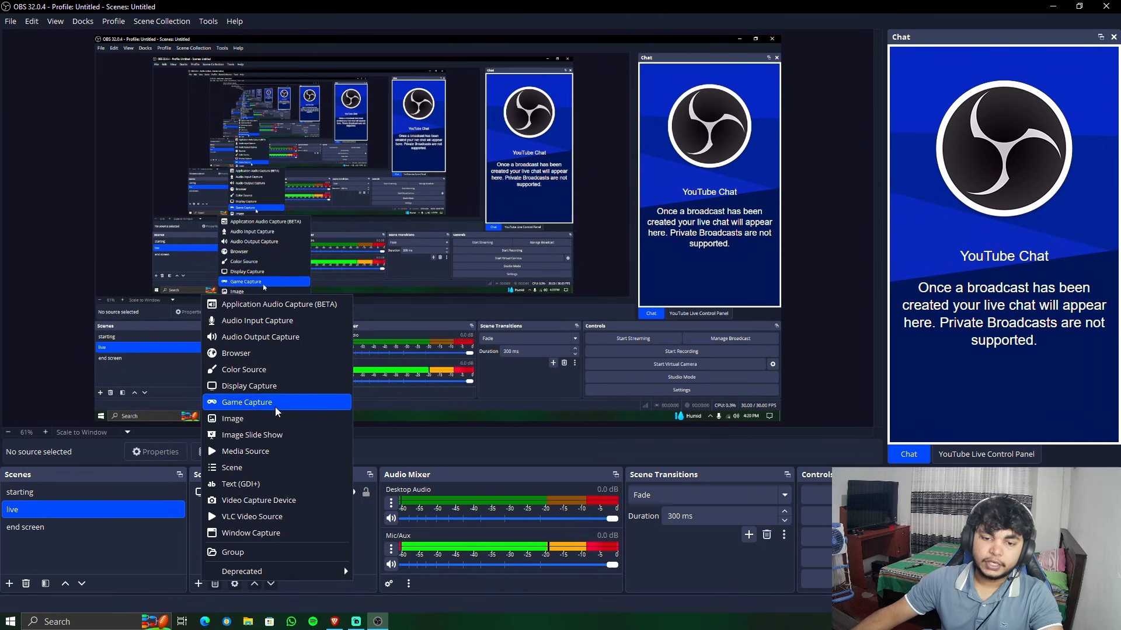
click(259, 501)
click(589, 383)
click(505, 314)
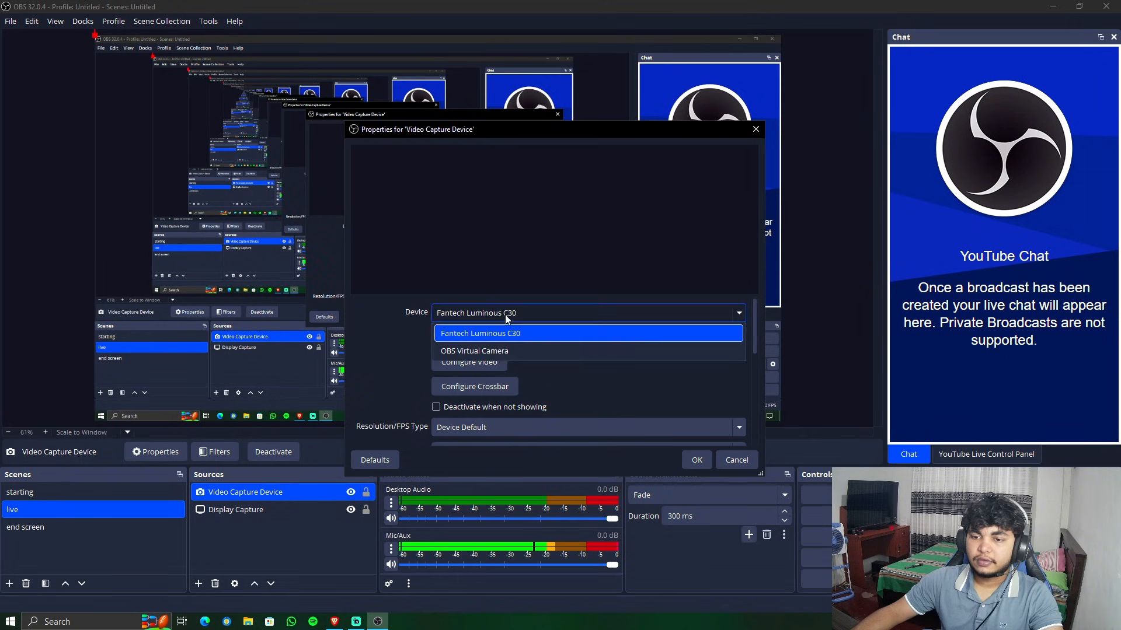
click(502, 351)
click(514, 313)
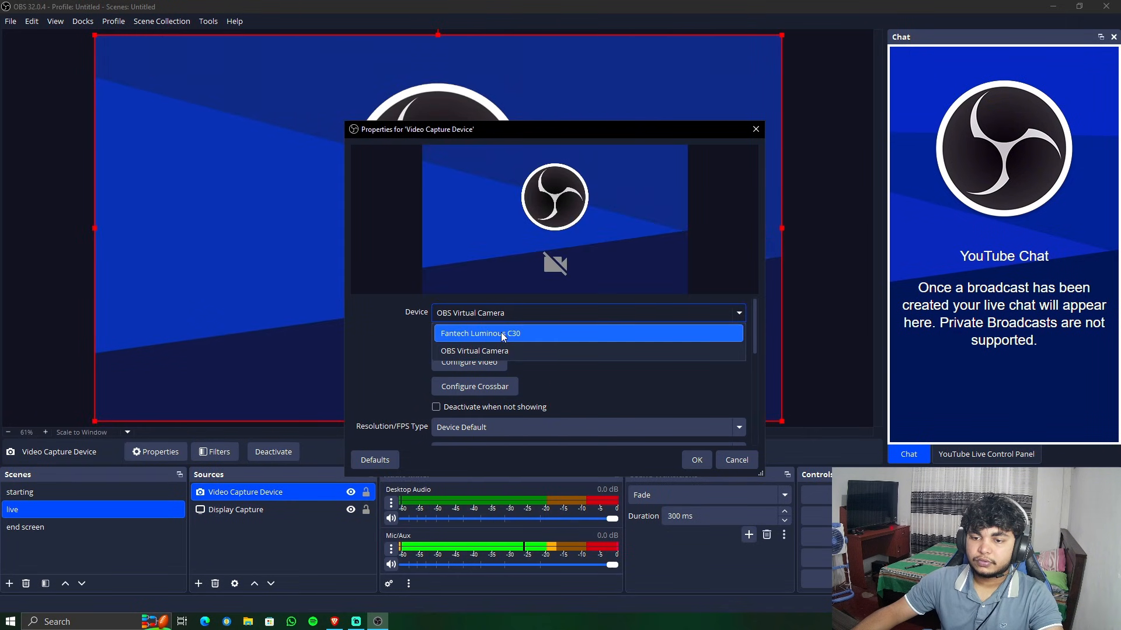
click(502, 333)
click(698, 458)
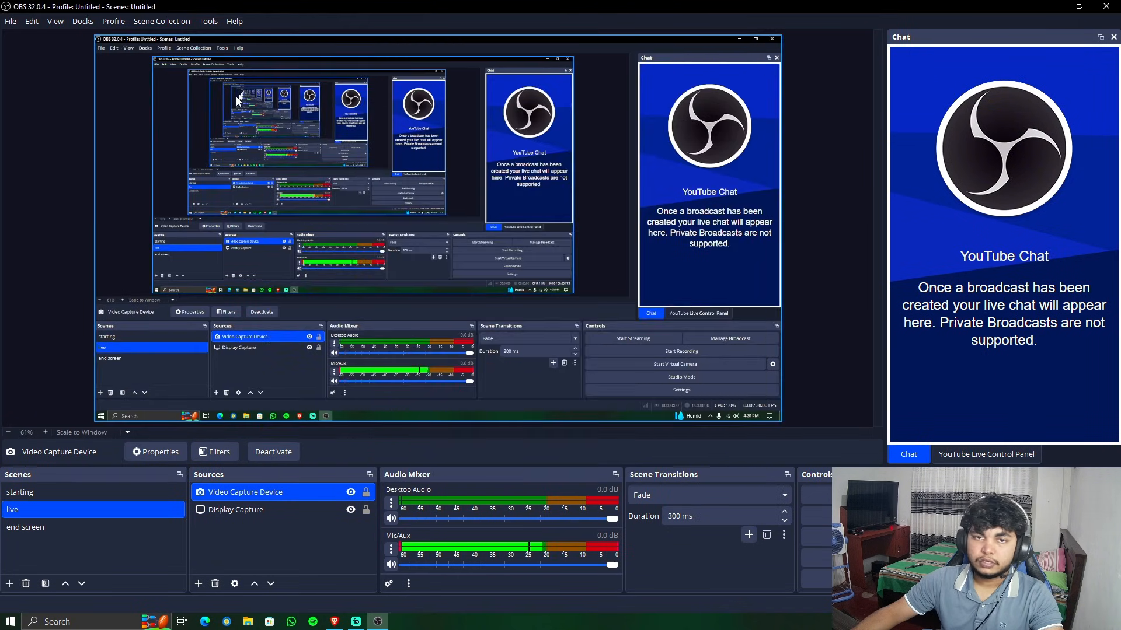
click(238, 101)
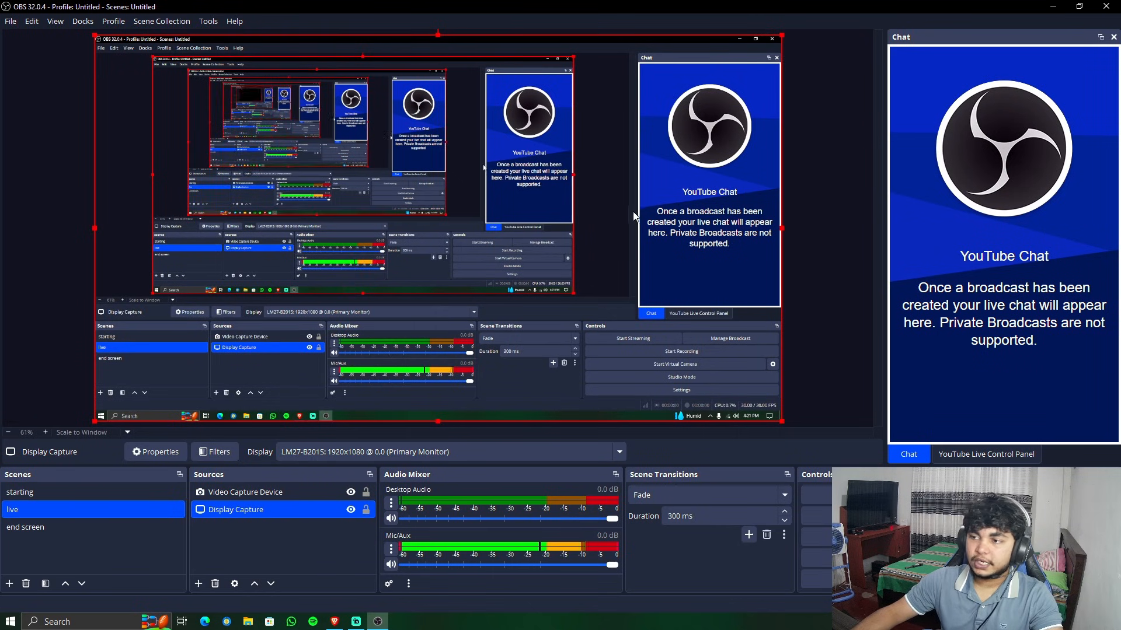
click(810, 173)
click(566, 190)
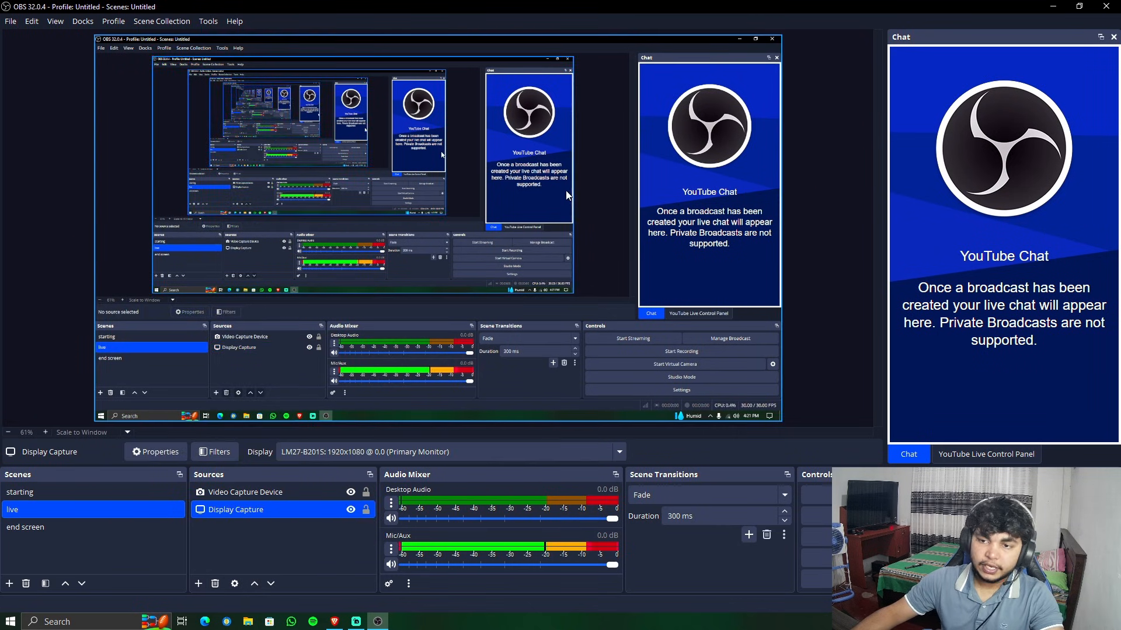
click(285, 493)
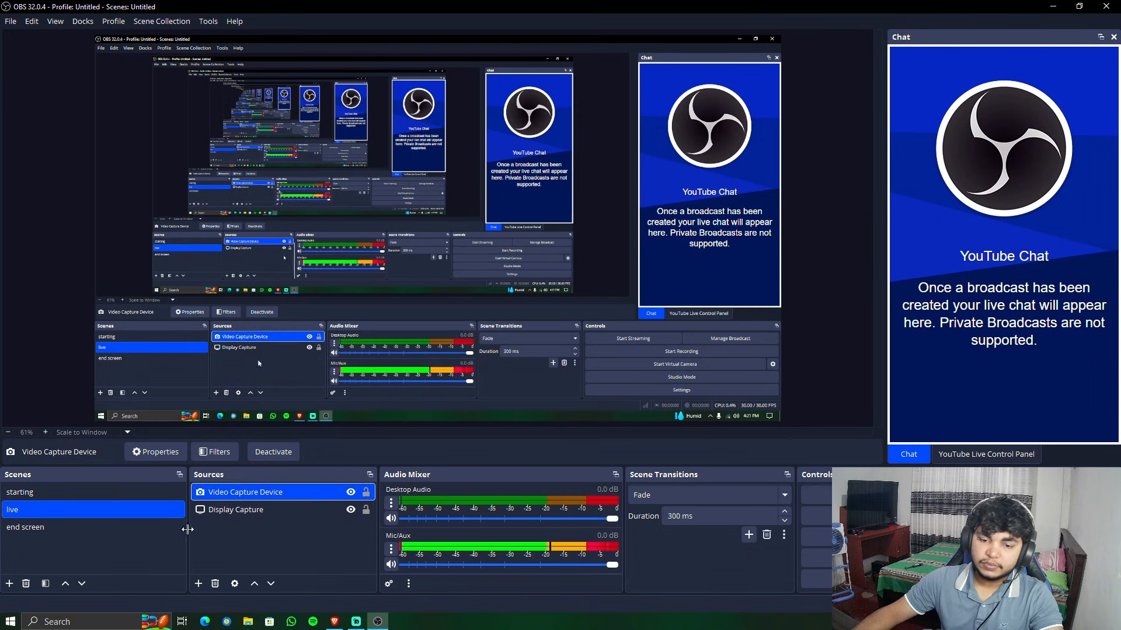
click(199, 583)
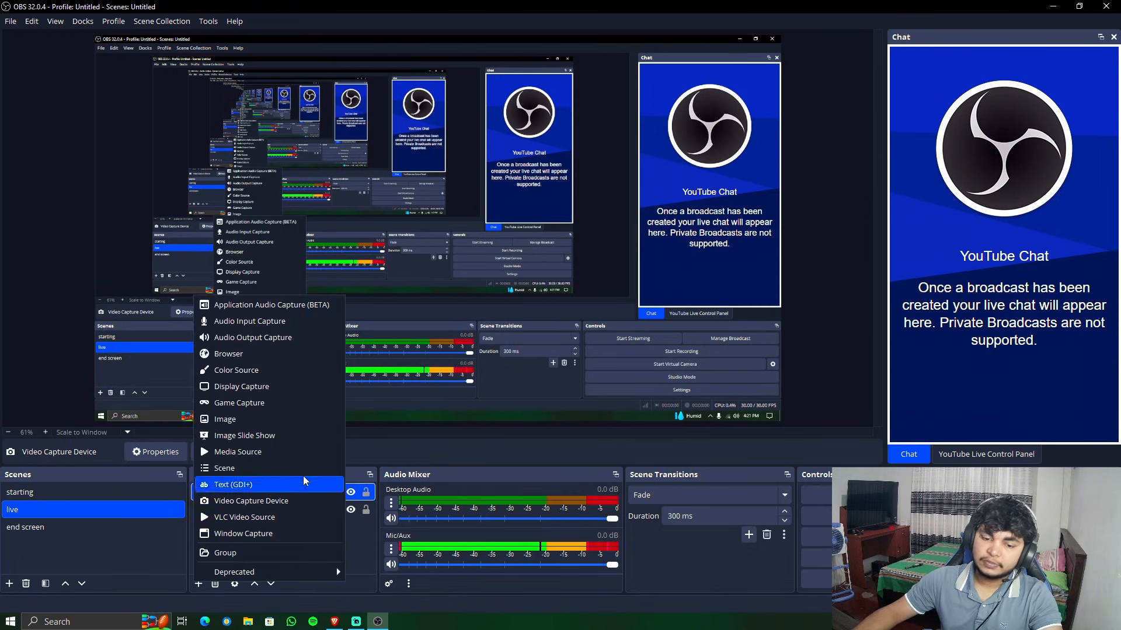
click(401, 255)
drag(94, 35, 99, 219)
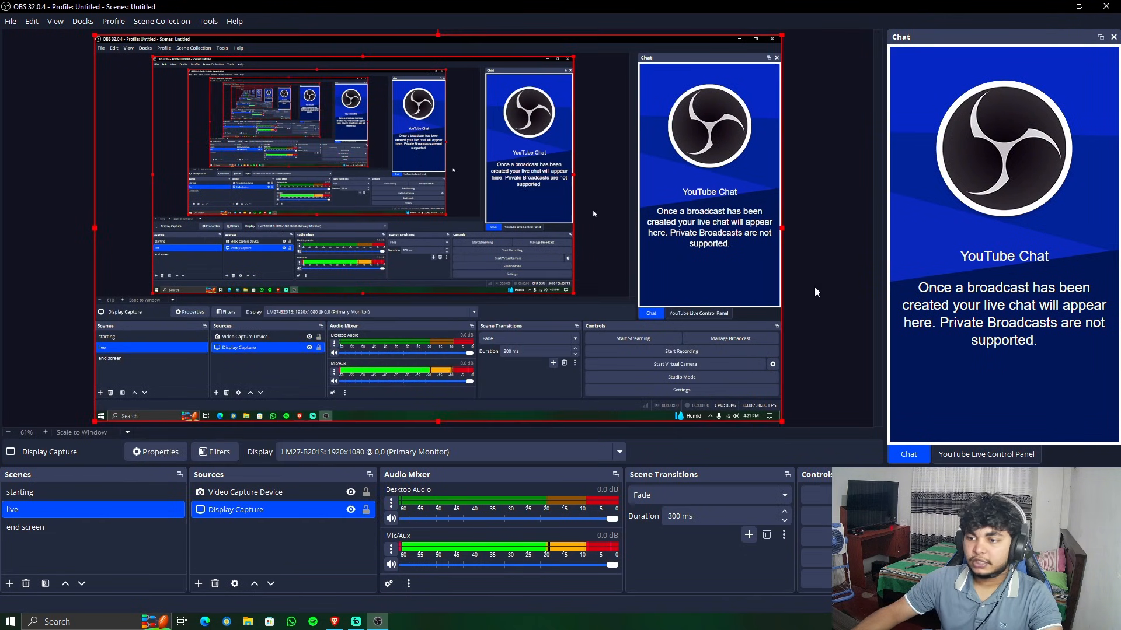
click(816, 292)
click(199, 584)
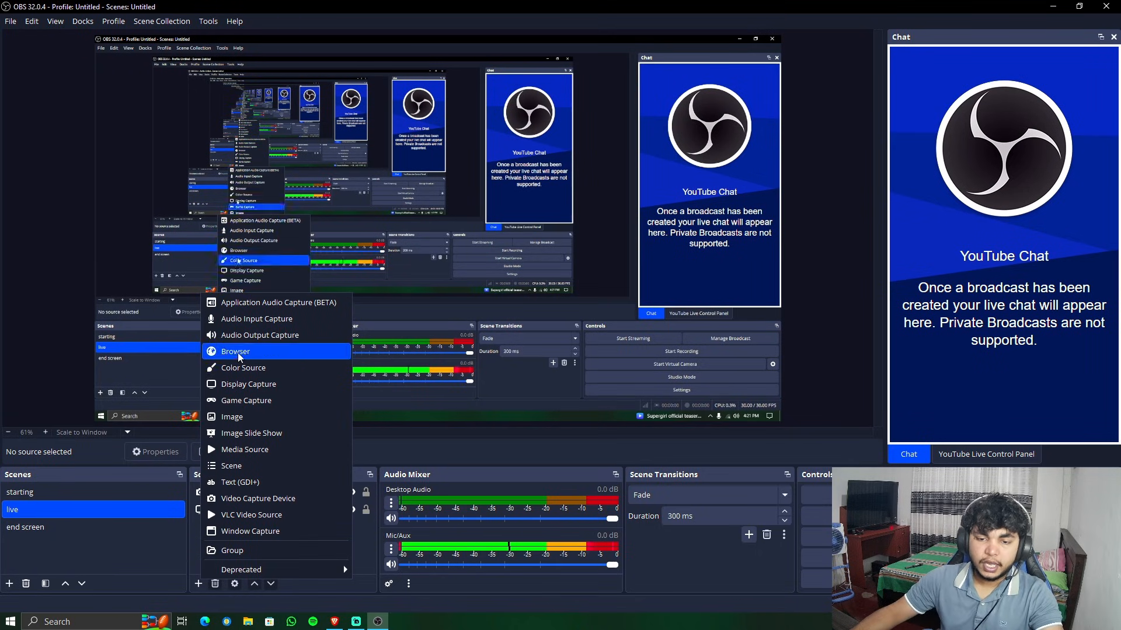
click(376, 513)
click(237, 507)
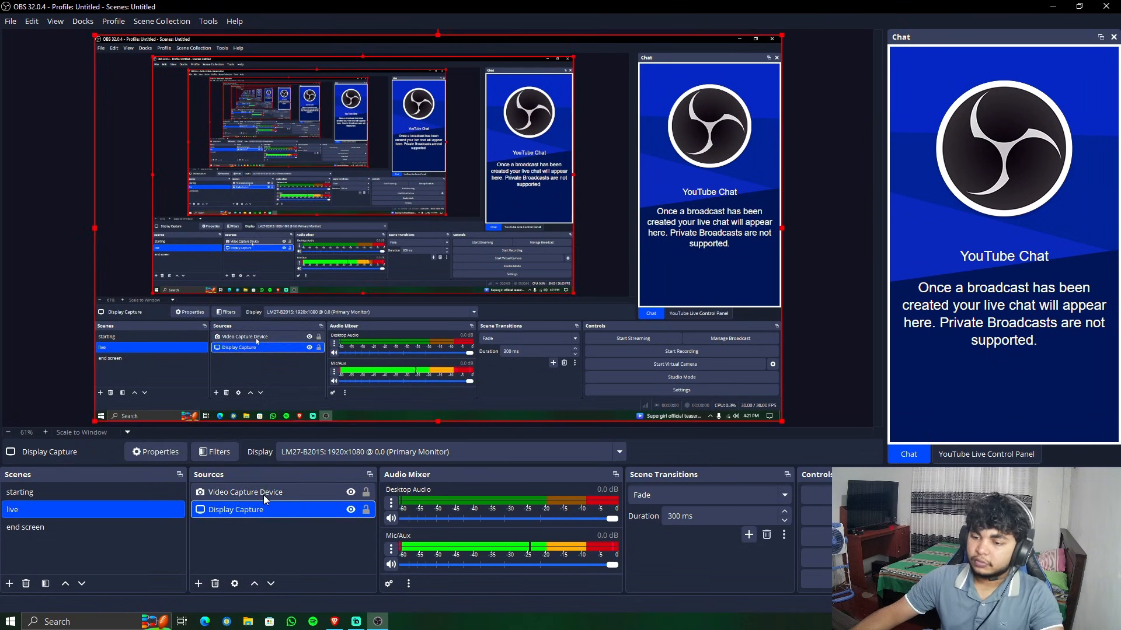
click(264, 495)
click(260, 509)
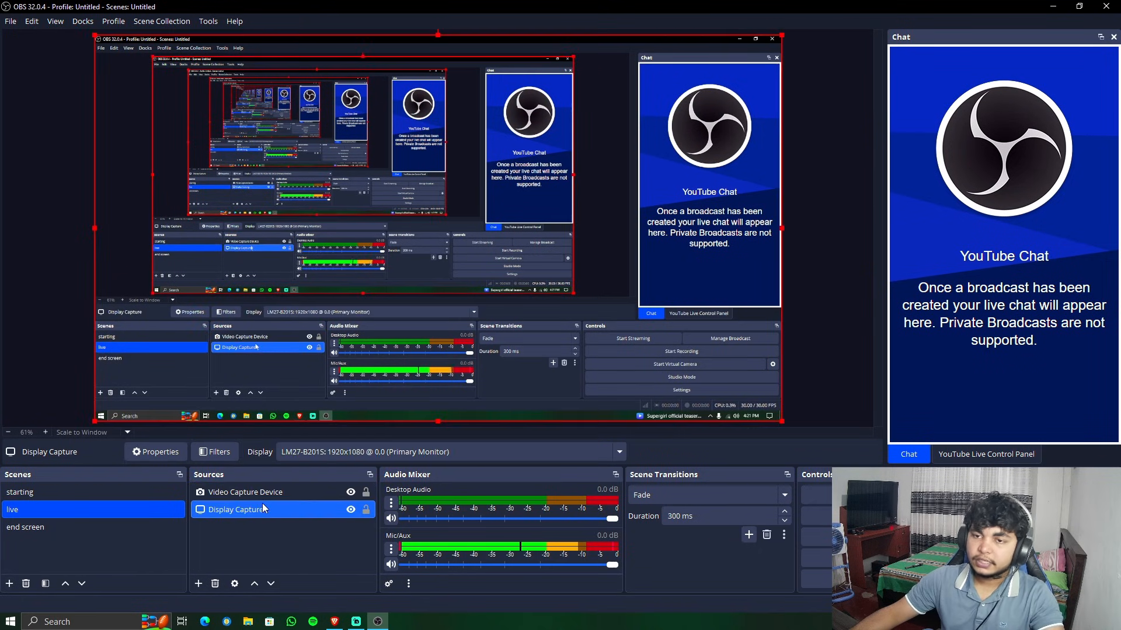
click(270, 493)
Add a Color Correction filter to the Display Capture source and set its saturation to 0.50.
click(265, 510)
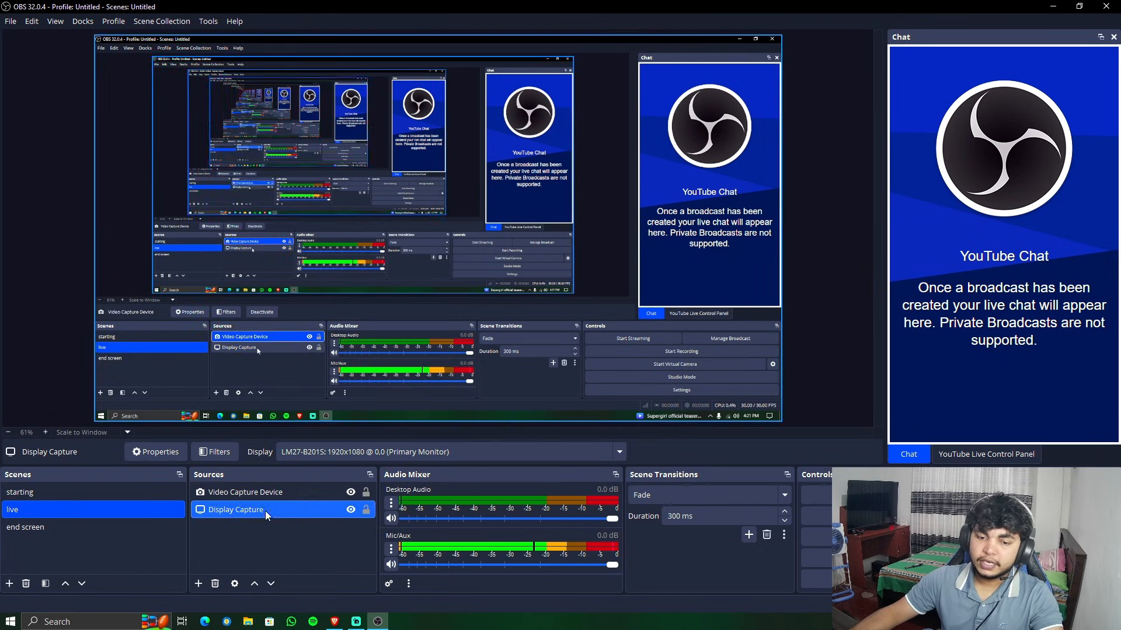
right_click(253, 512)
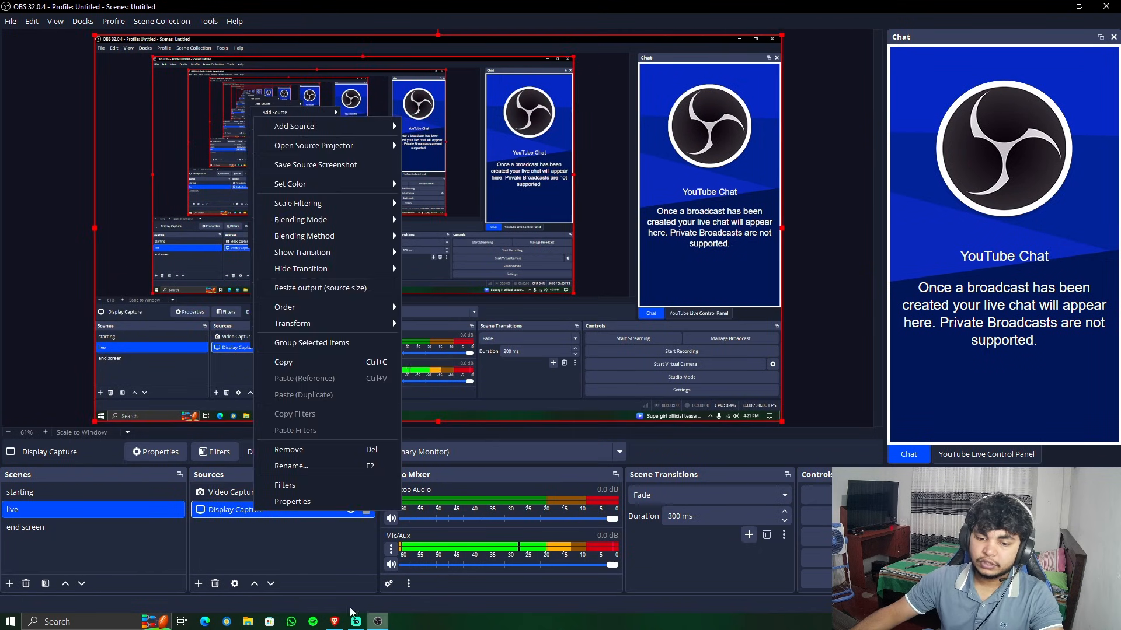
click(313, 489)
click(317, 503)
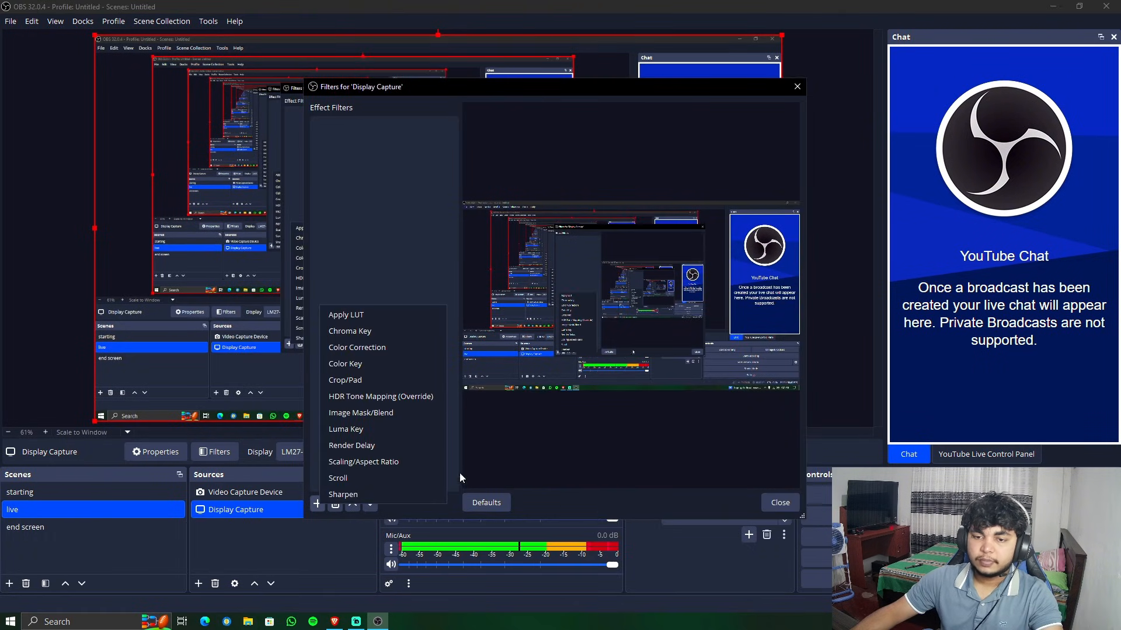
click(368, 349)
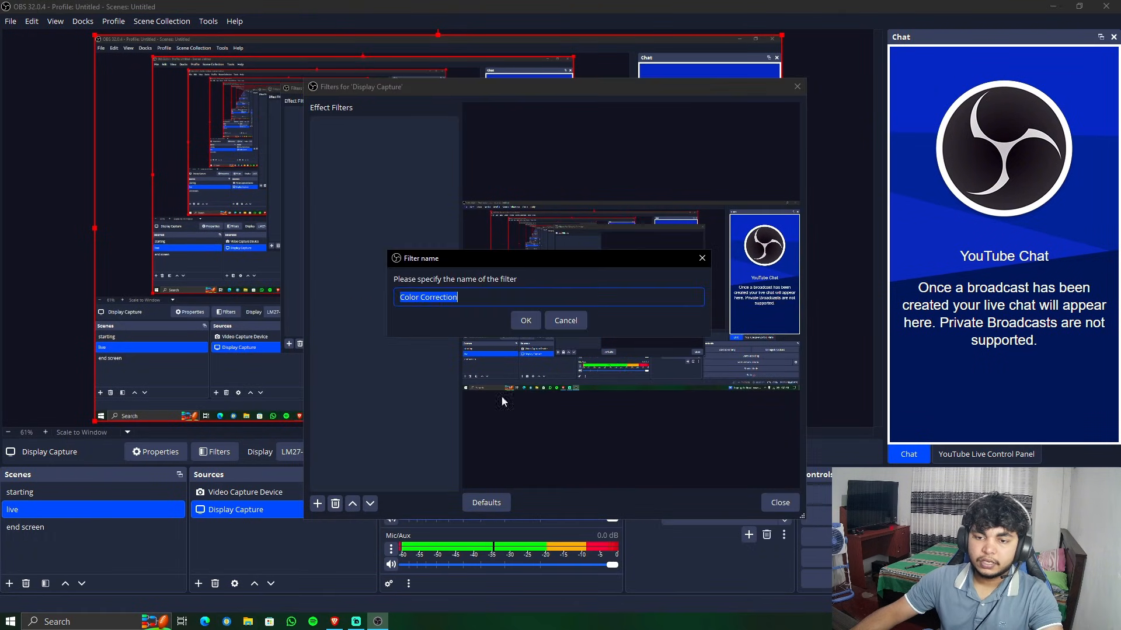
click(525, 323)
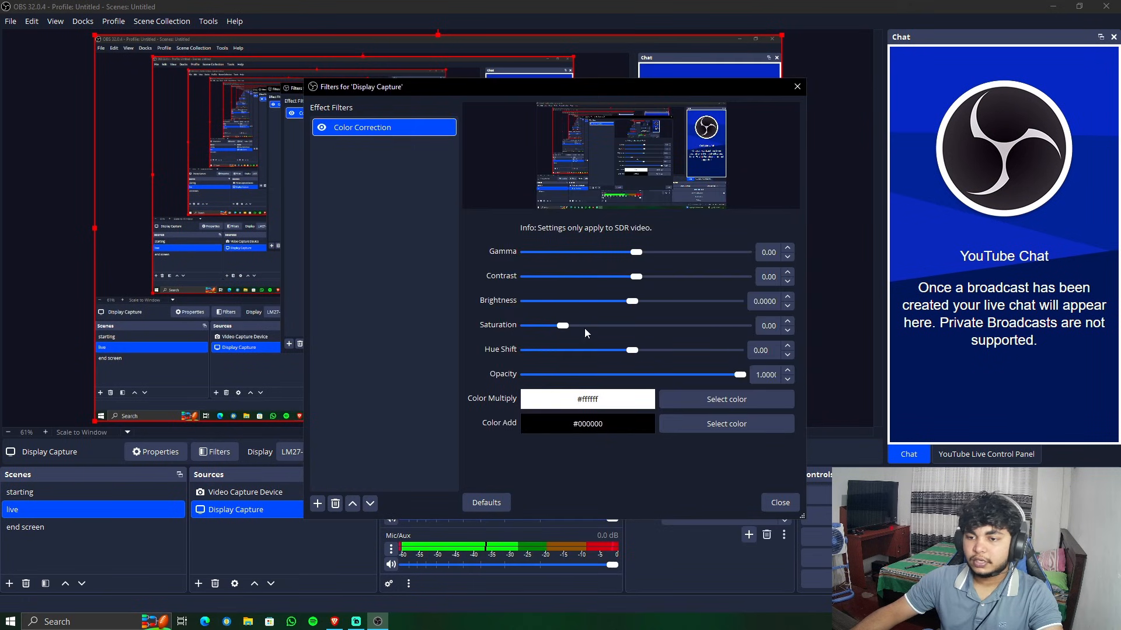
mouse_move(562, 326)
mouse_down()
mouse_move(620, 326)
mouse_move(582, 327)
mouse_up()
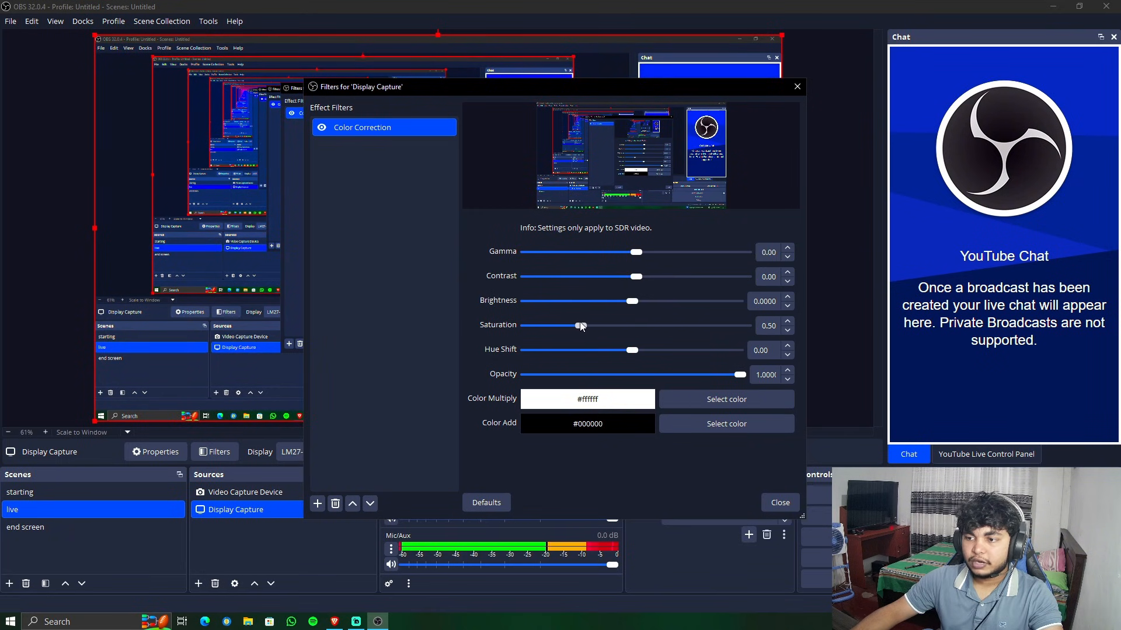
click(781, 503)
Restore the OBS window to a smaller size to compare the filtered capture with the desktop, and maximize it again.
click(821, 253)
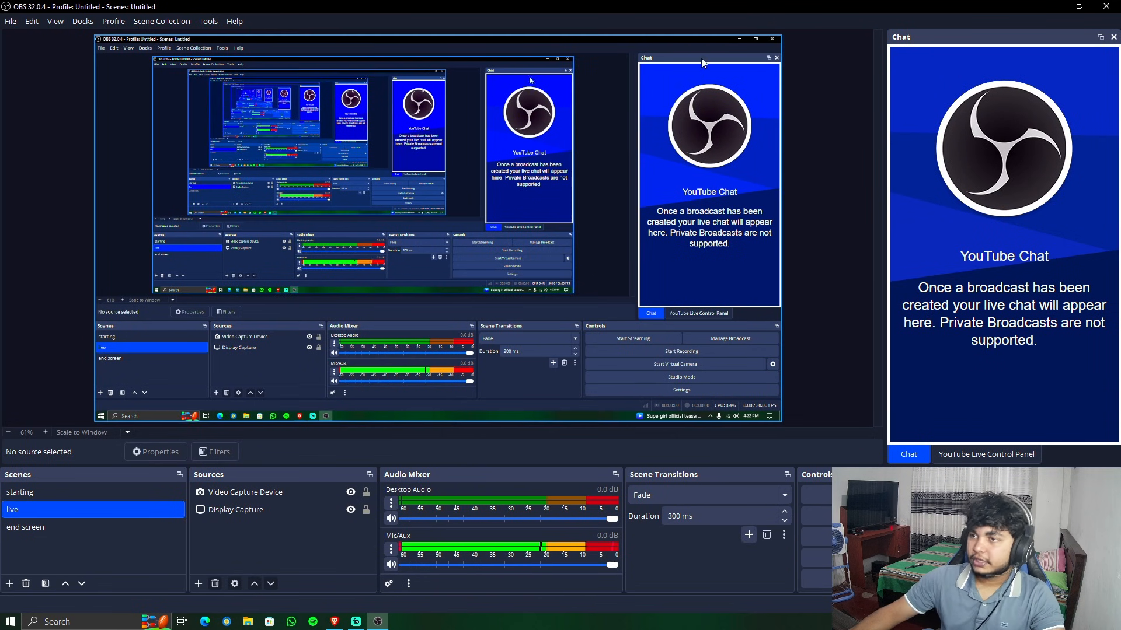
drag(701, 8, 321, 133)
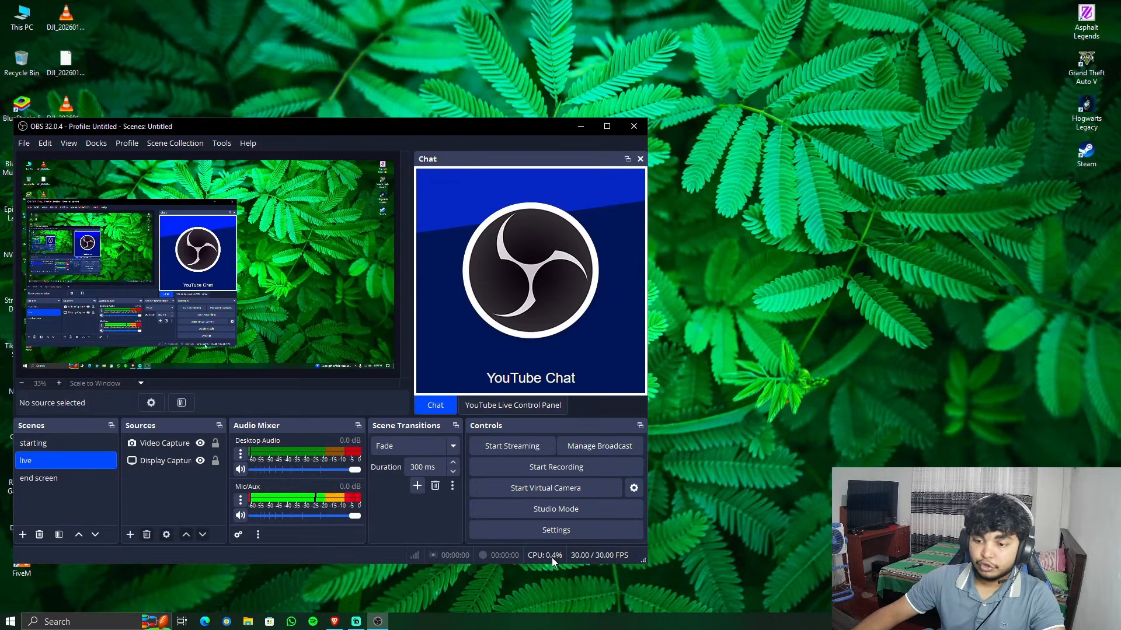
double_click(516, 125)
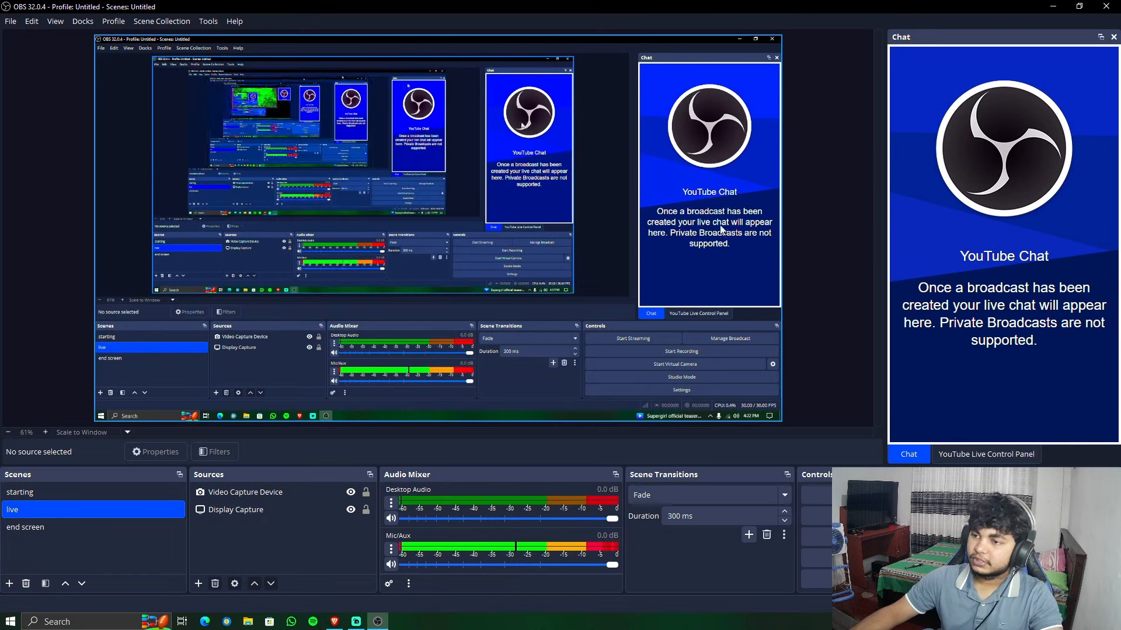